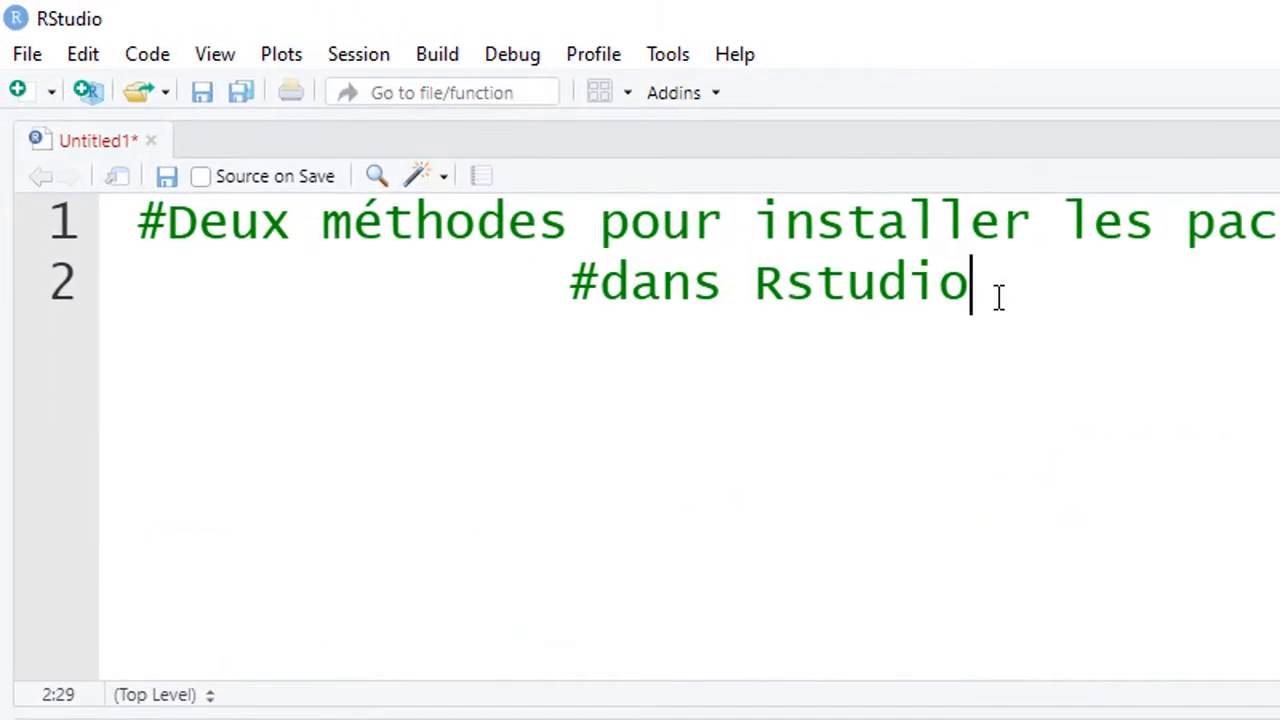
- Add the comment "#Mehode 1: install.packages" on a new line 3 of the script
{"action": "key", "text": "Return"}
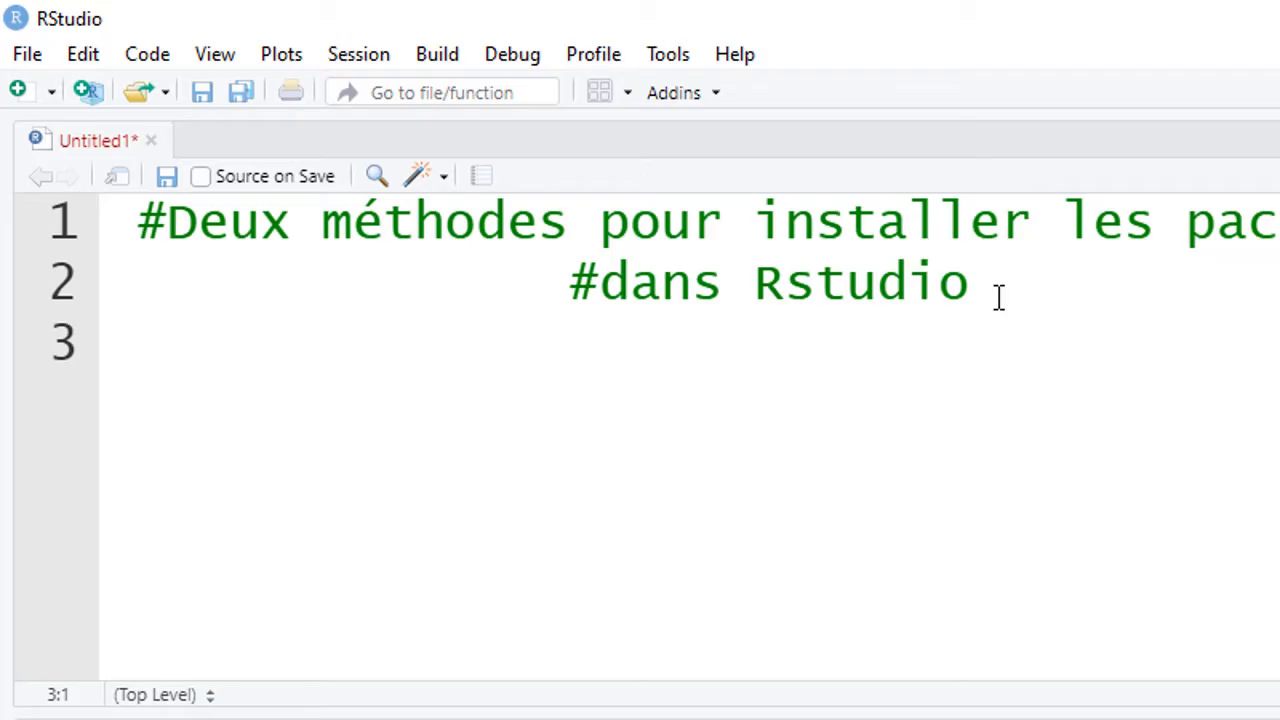
{"action": "type", "text": "#"}
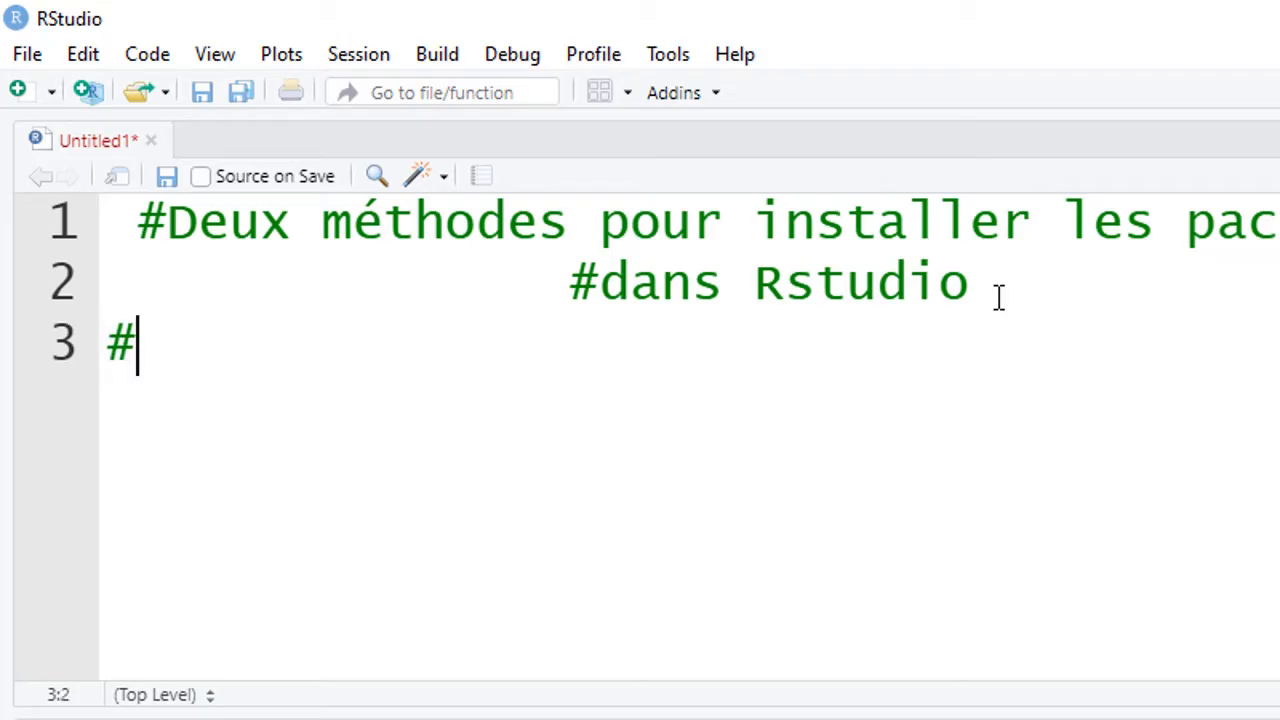
{"action": "type", "text": "M"}
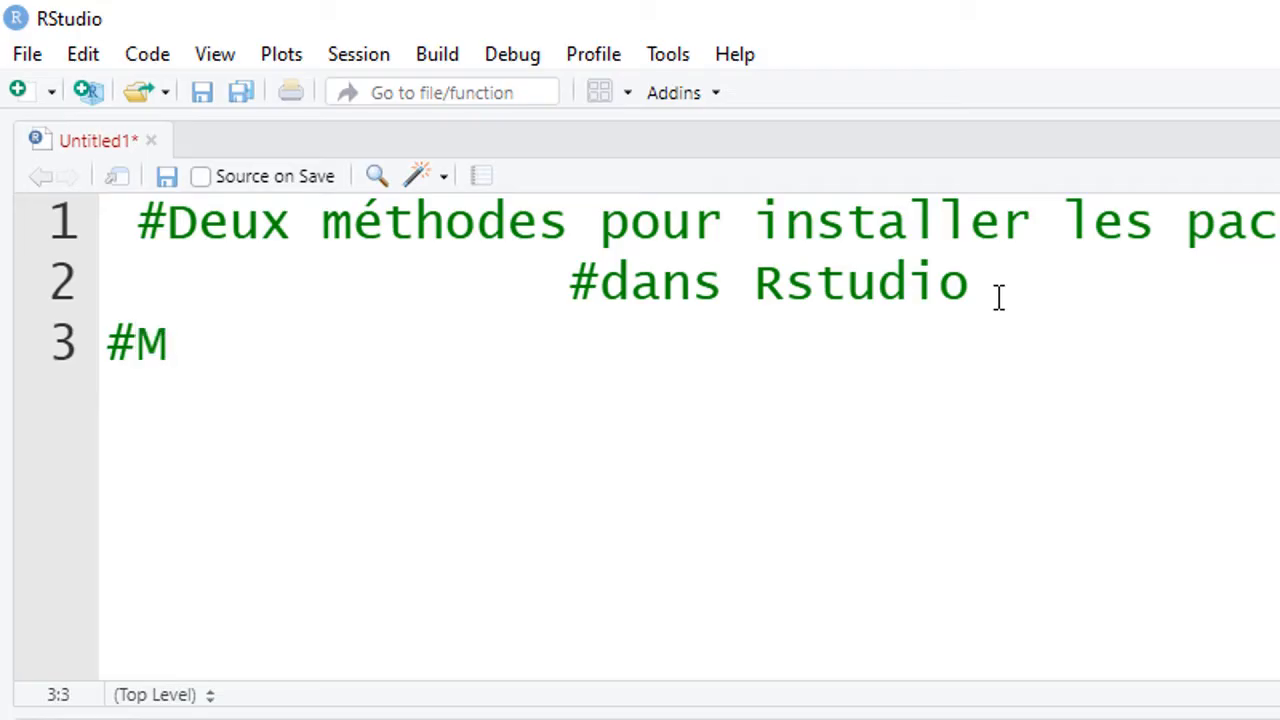
{"action": "type", "text": "ehode"}
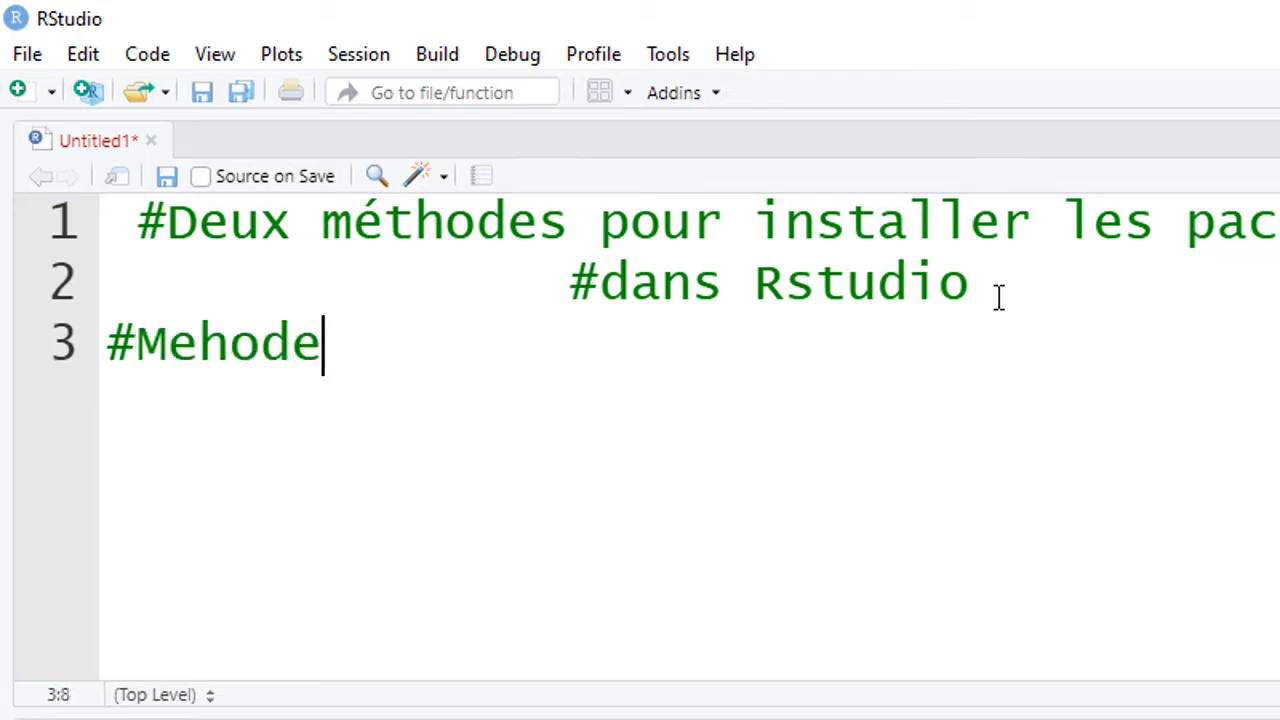
{"action": "type", "text": " 1"}
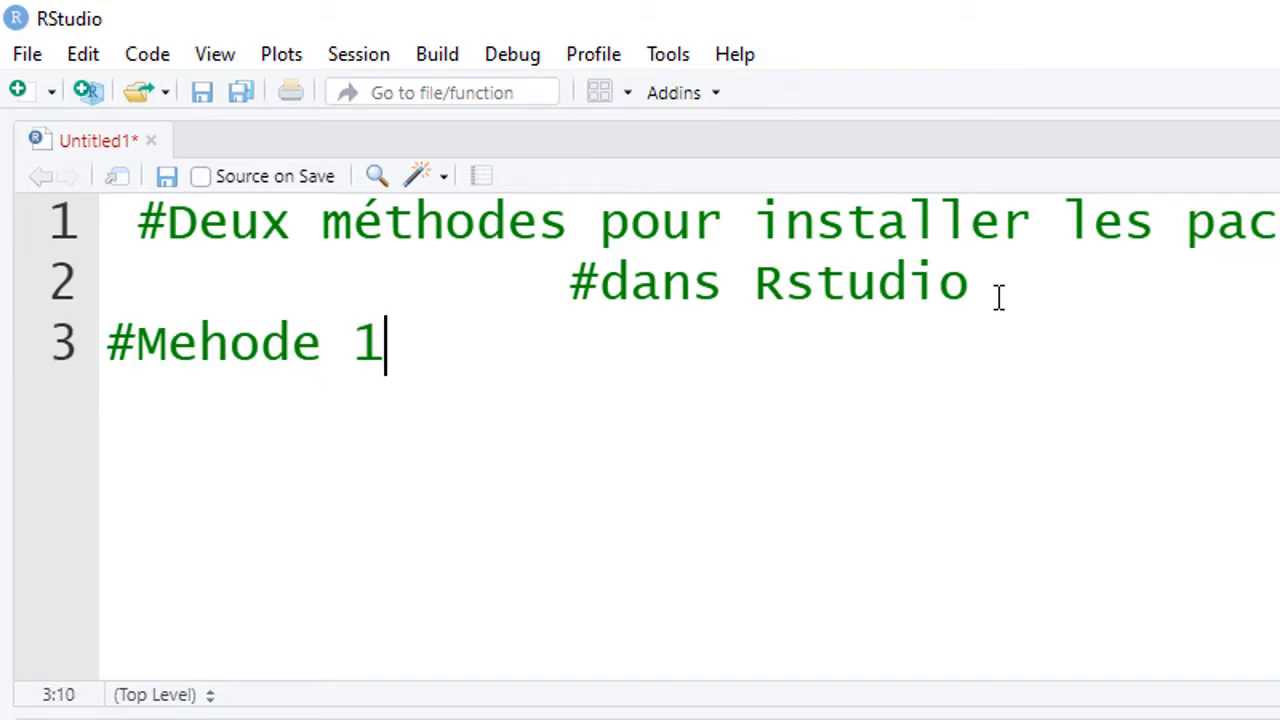
{"action": "type", "text": ": int"}
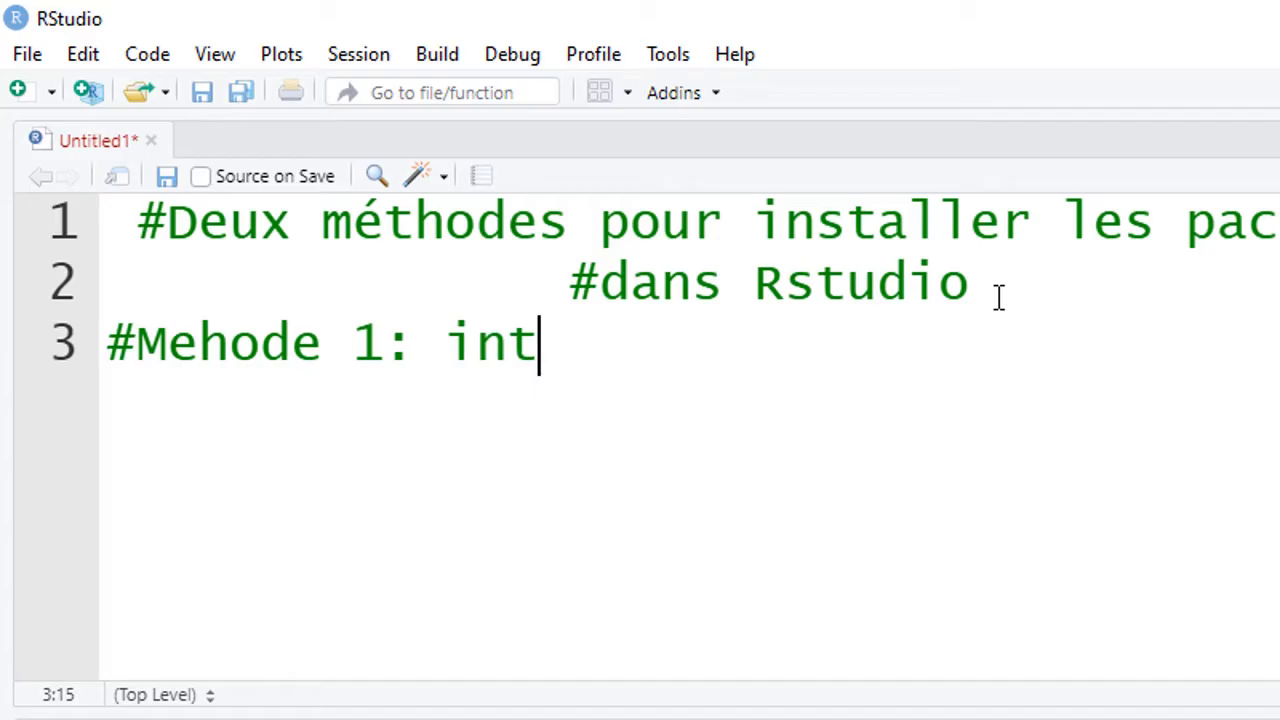
{"action": "key", "text": "BackSpace"}
{"action": "type", "text": "stall"}
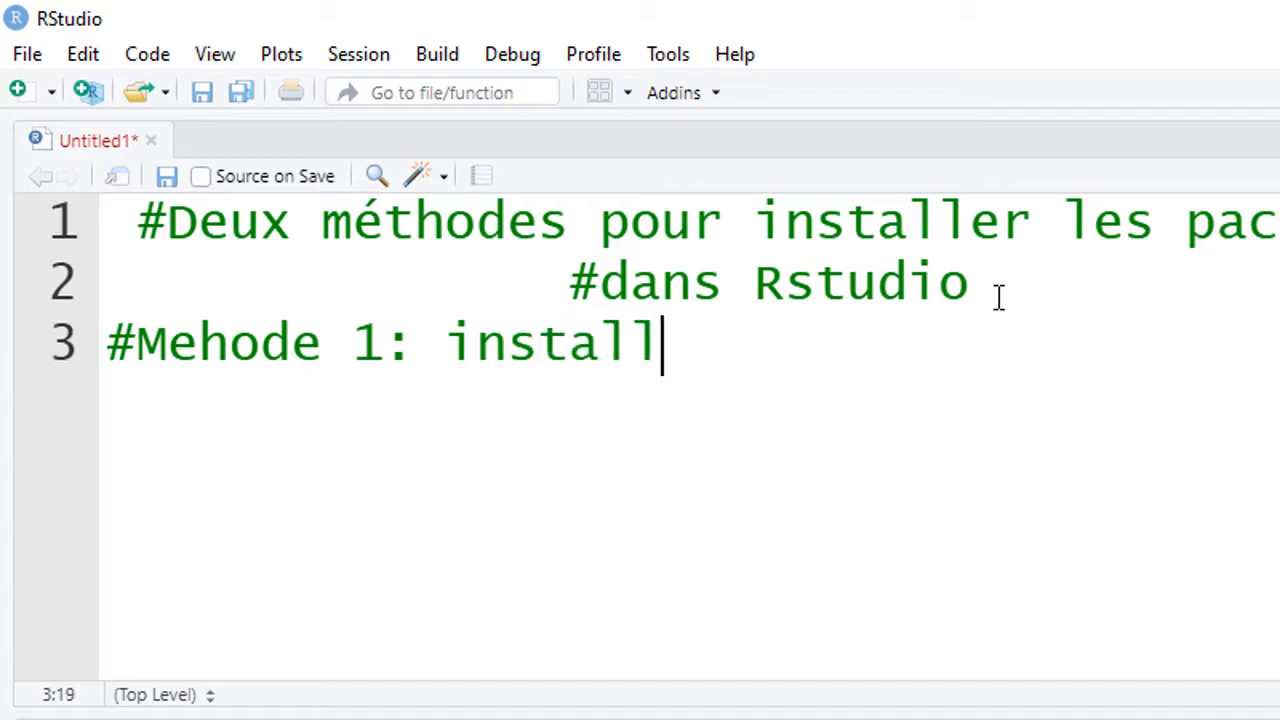
{"action": "type", "text": ".pack"}
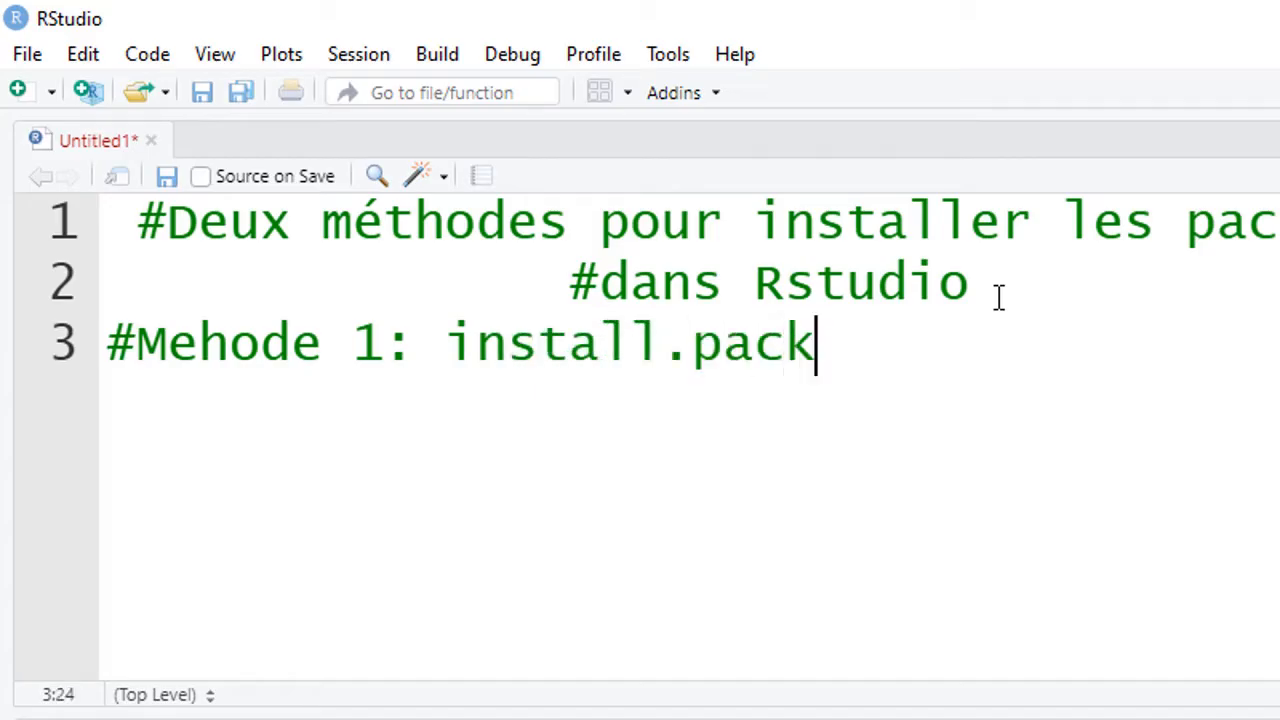
{"action": "type", "text": "ages"}
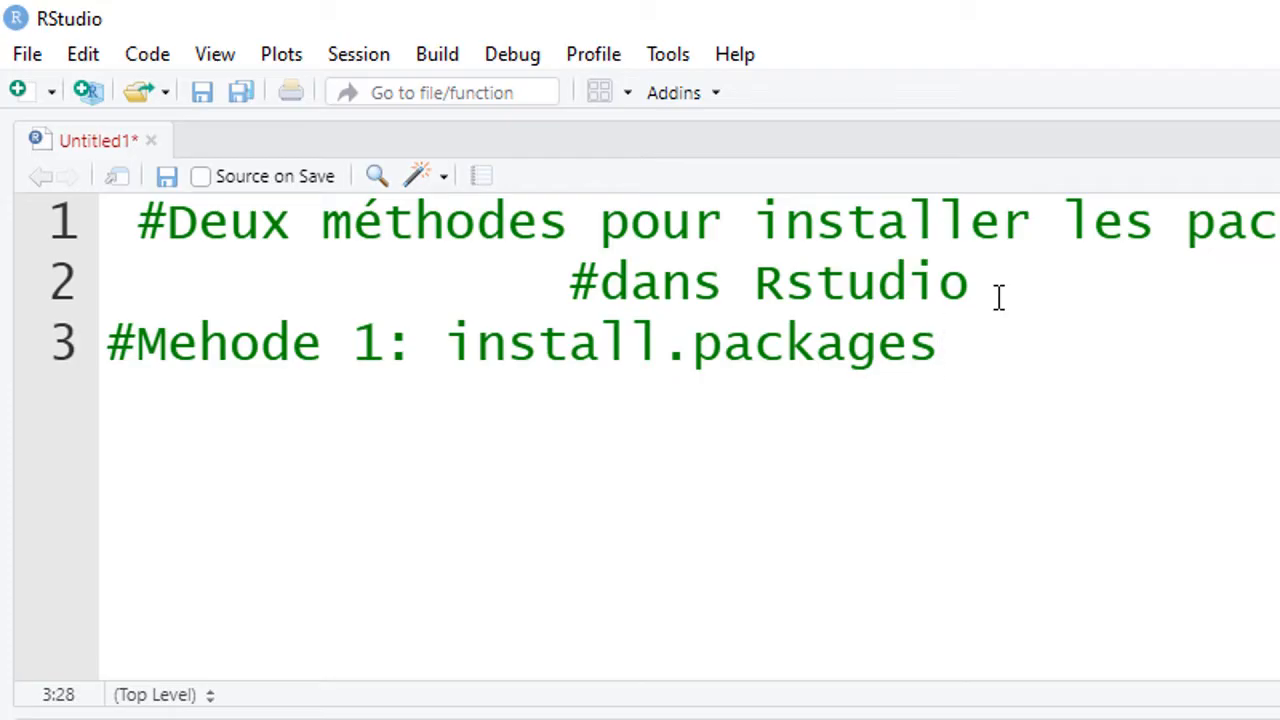
- Write the command install.packages("FactoMineR") on a new line below the method 1 comment
{"action": "key", "text": "Return"}
{"action": "type", "text": "in"}
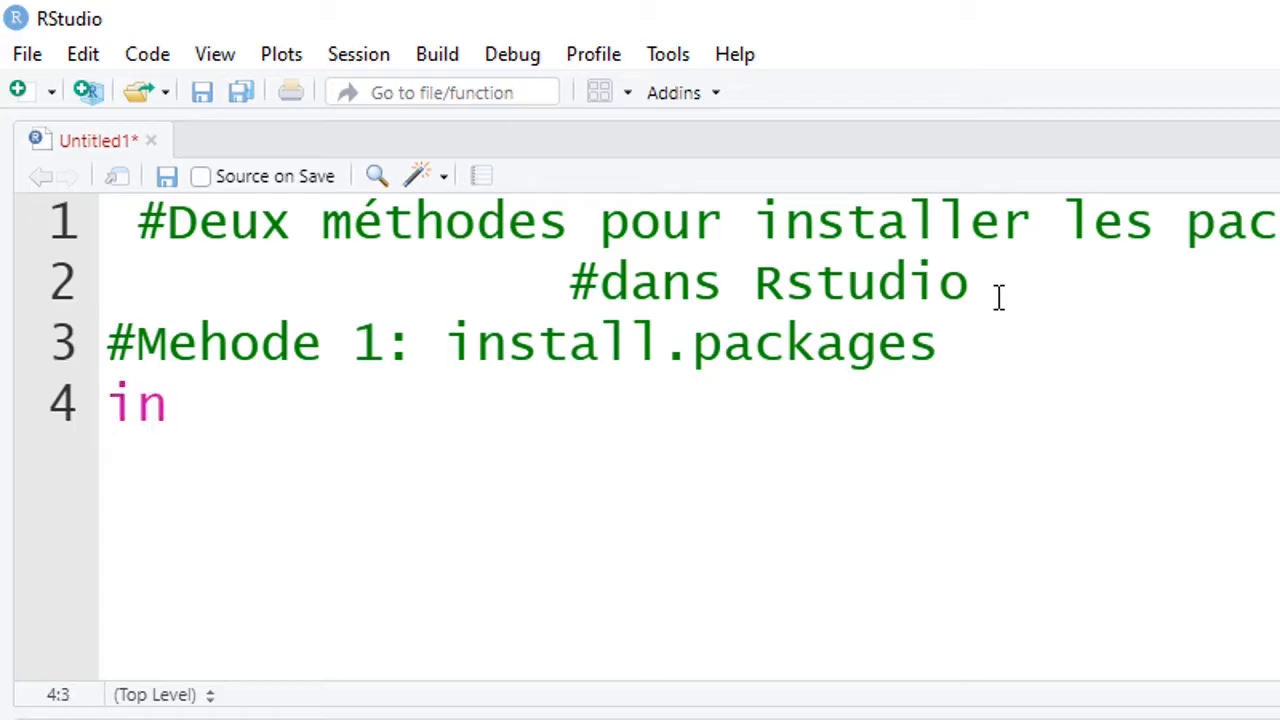
{"action": "type", "text": "stall"}
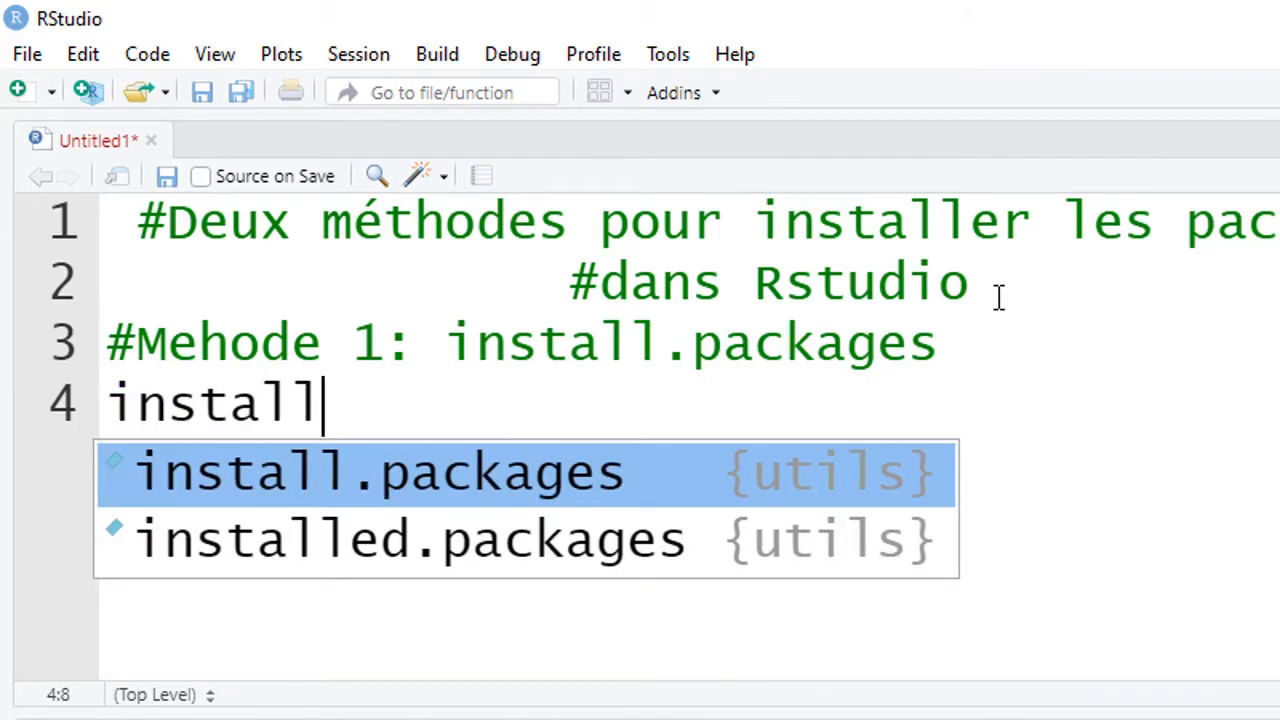
{"action": "type", "text": ".packag"}
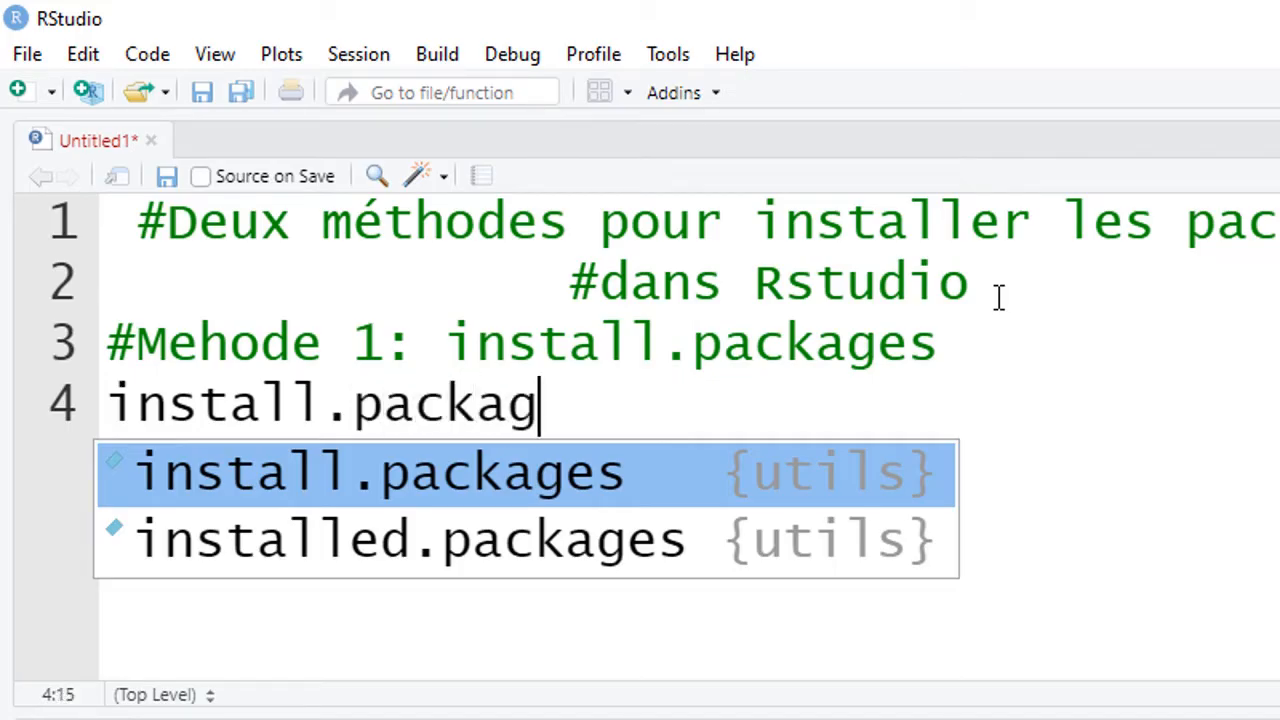
{"action": "type", "text": "es("}
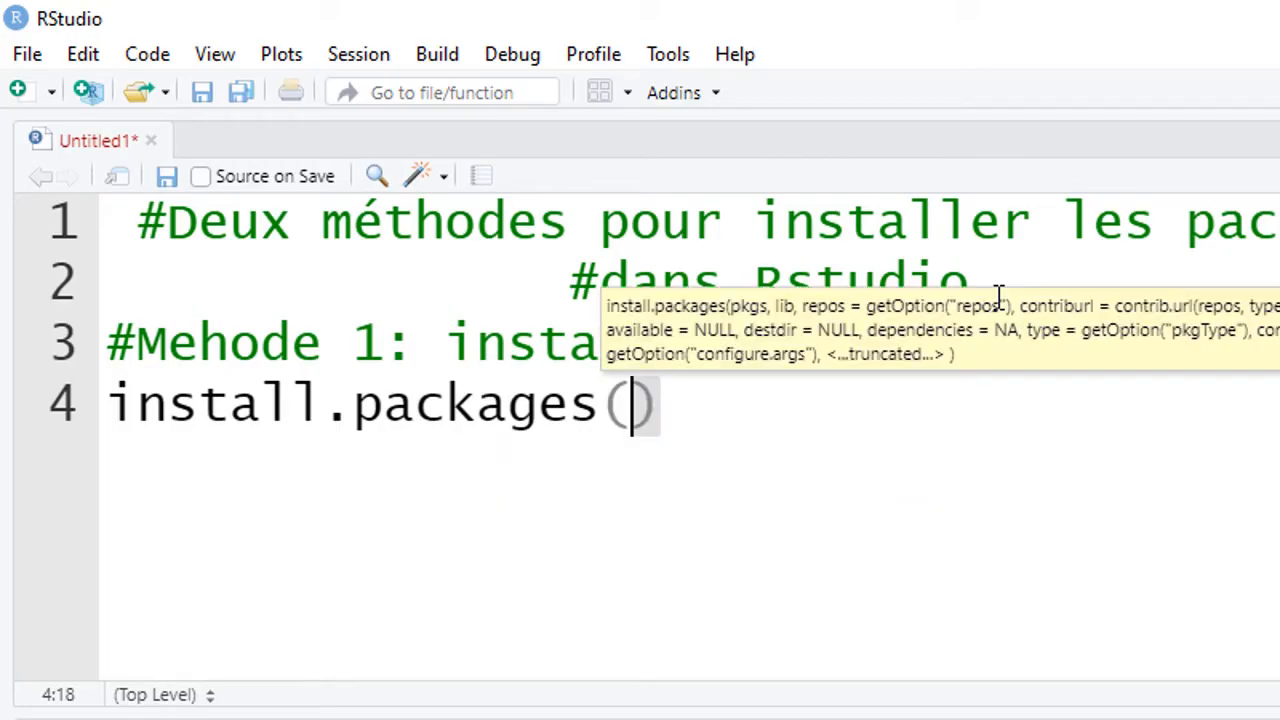
{"action": "type", "text": "\""}
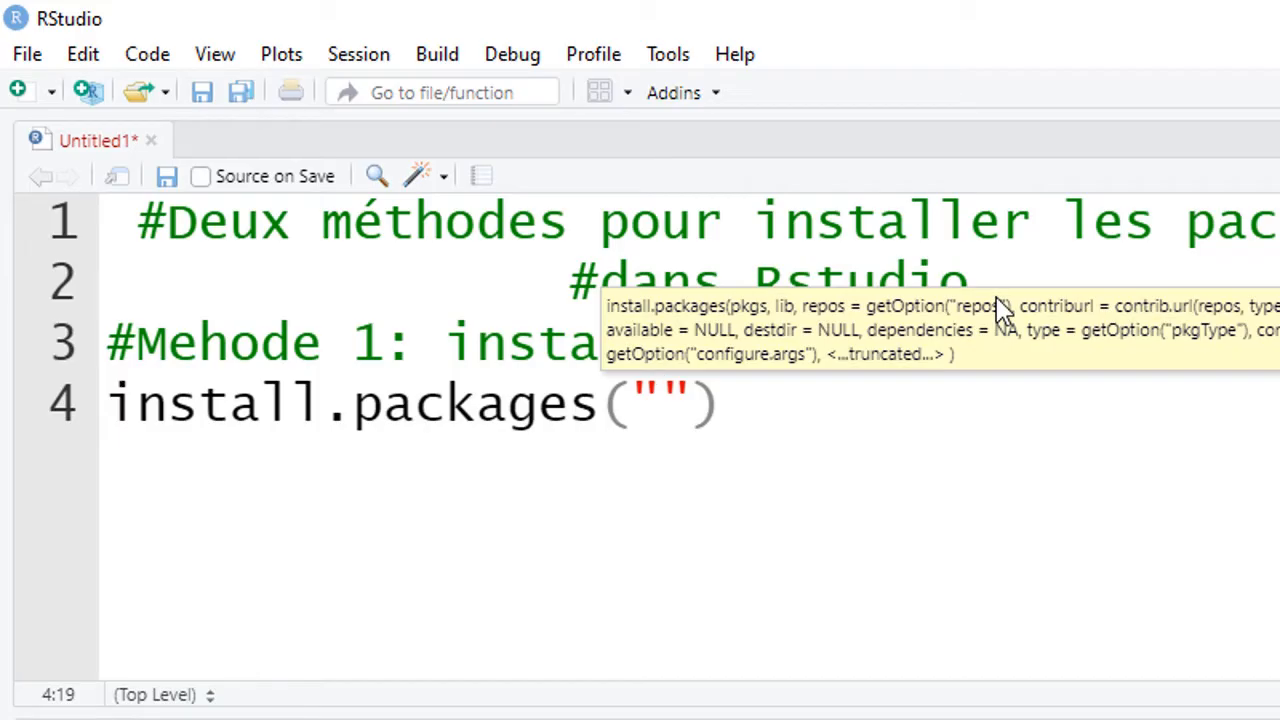
{"action": "type", "text": "Fra"}
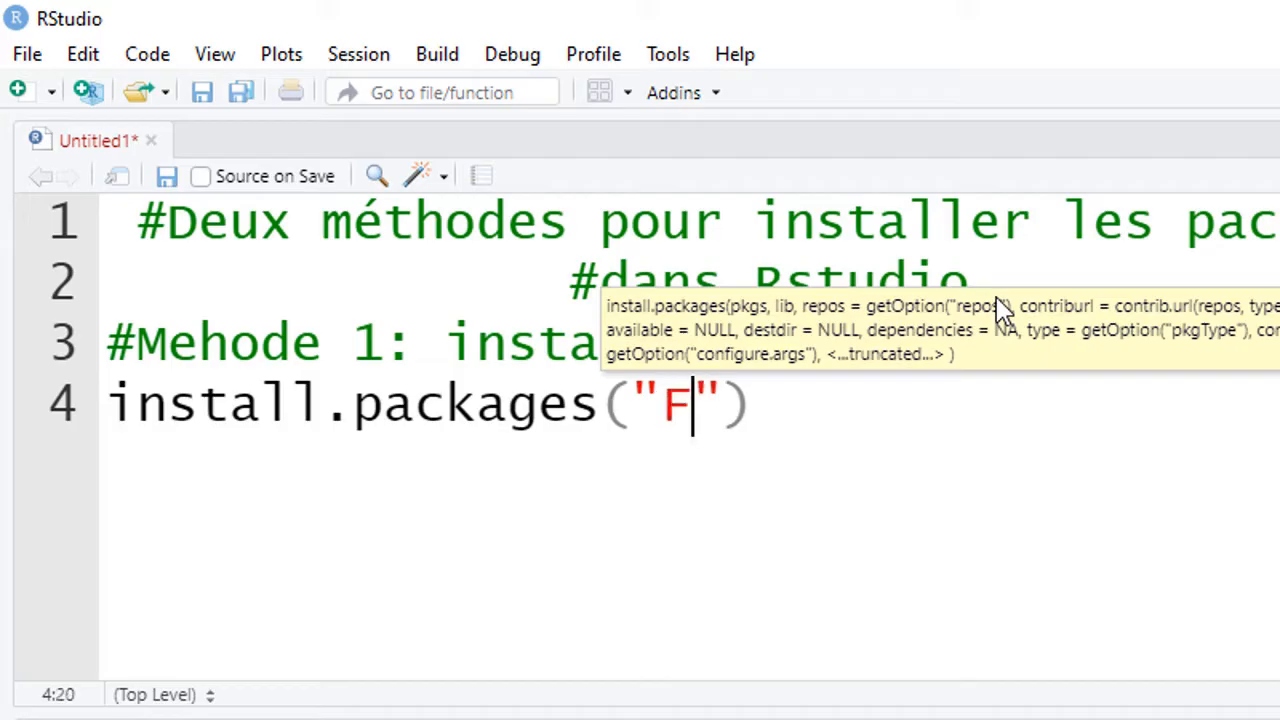
{"action": "key", "text": "BackSpace"}
{"action": "key", "text": "BackSpace"}
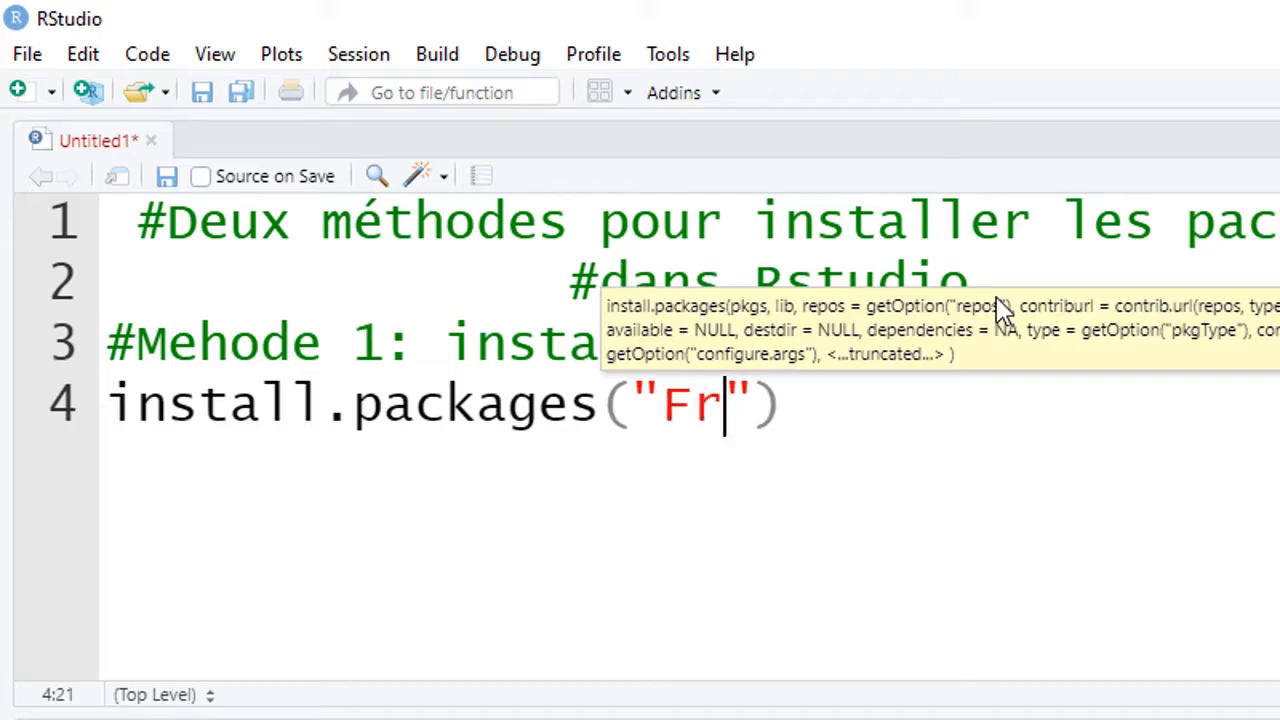
{"action": "type", "text": "ac"}
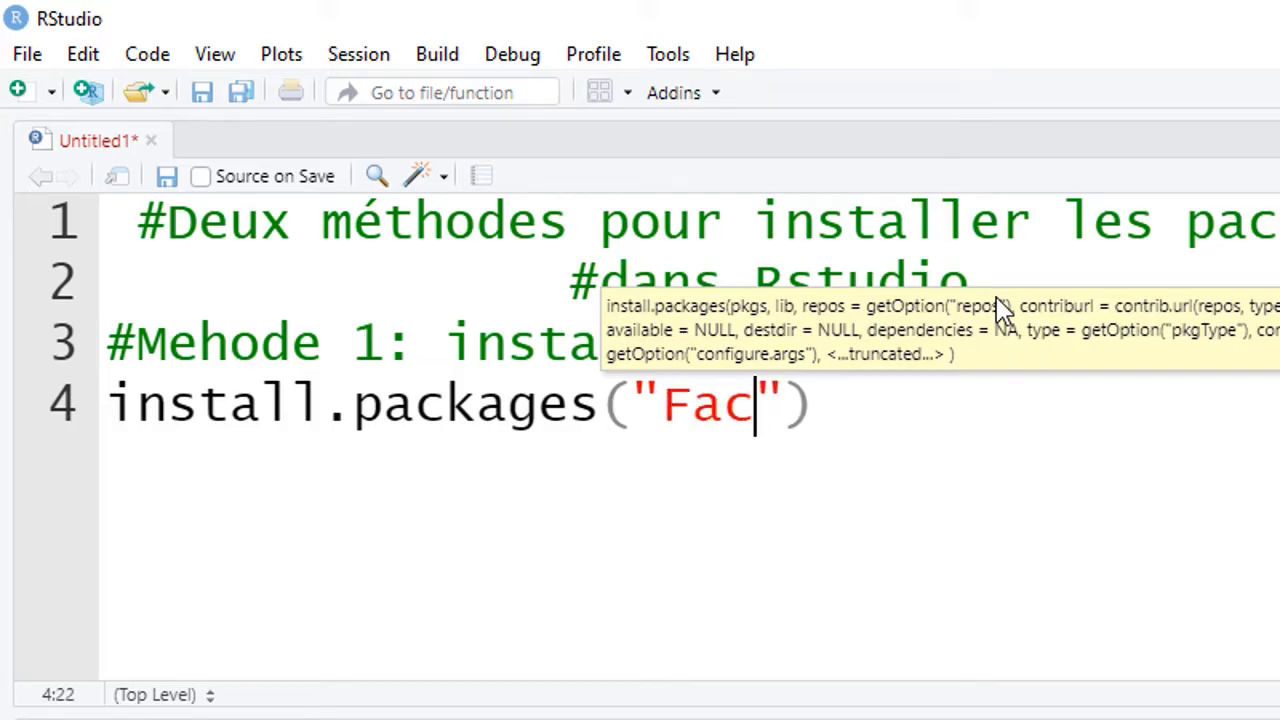
{"action": "type", "text": "toMin"}
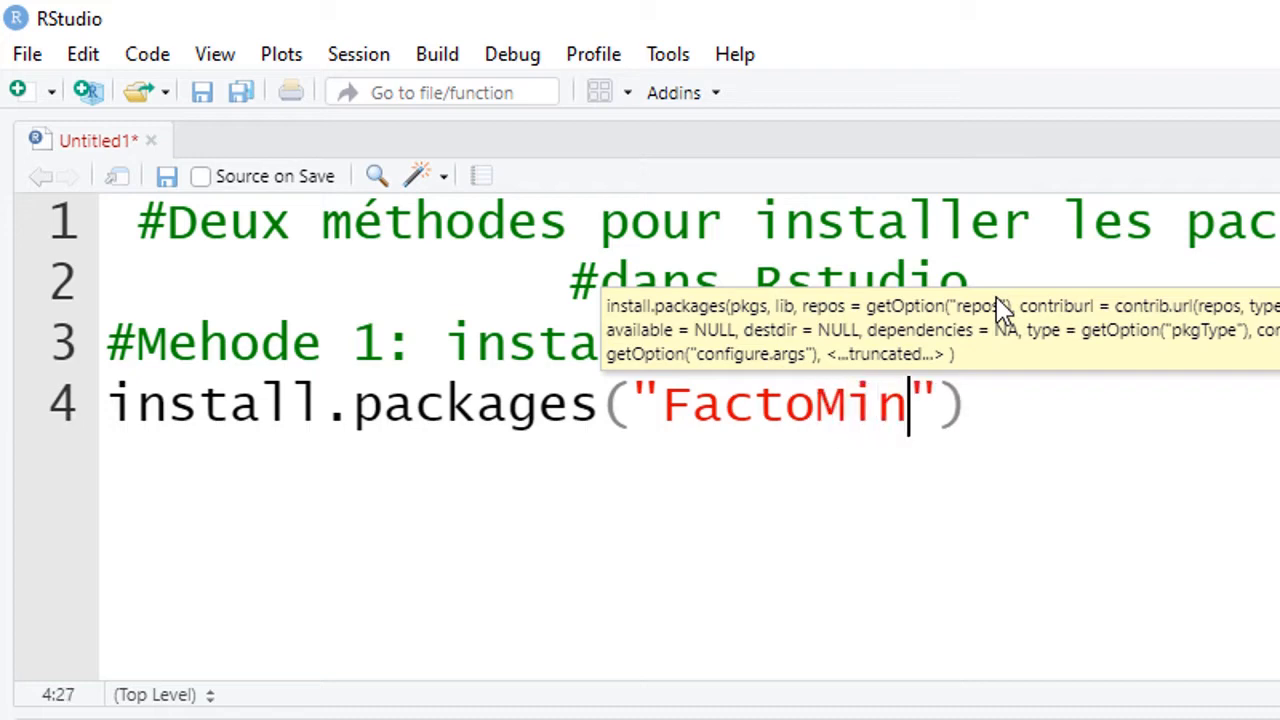
{"action": "type", "text": "u"}
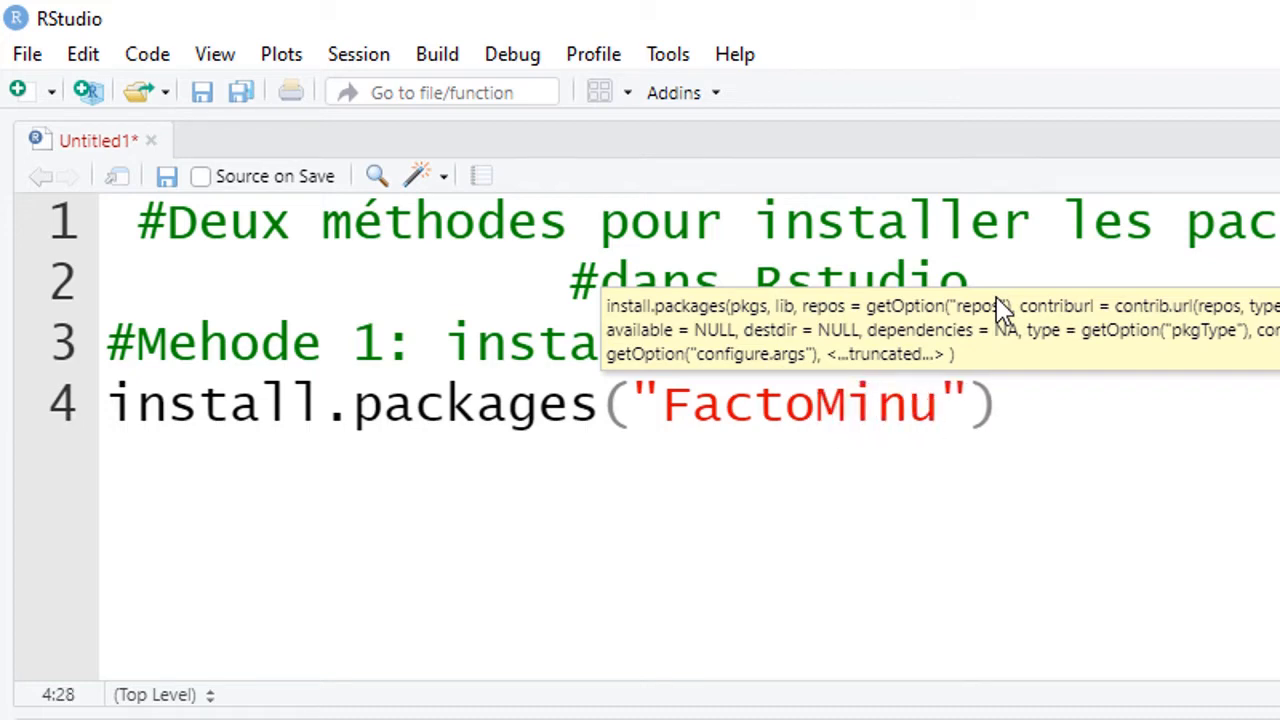
{"action": "key", "text": "BackSpace"}
{"action": "type", "text": "eR"}
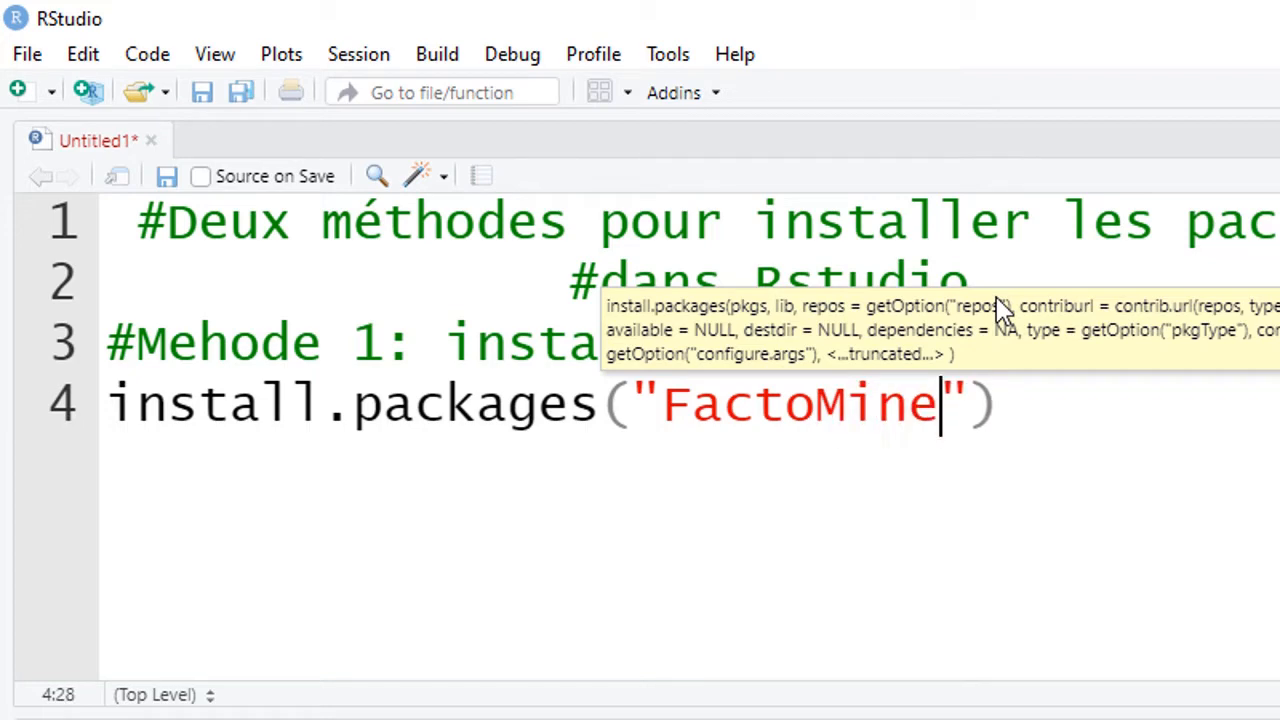
- Run only the install.packages("FactoMineR") line to install the package
{"action": "left_click", "coordinate": [1040, 410]}
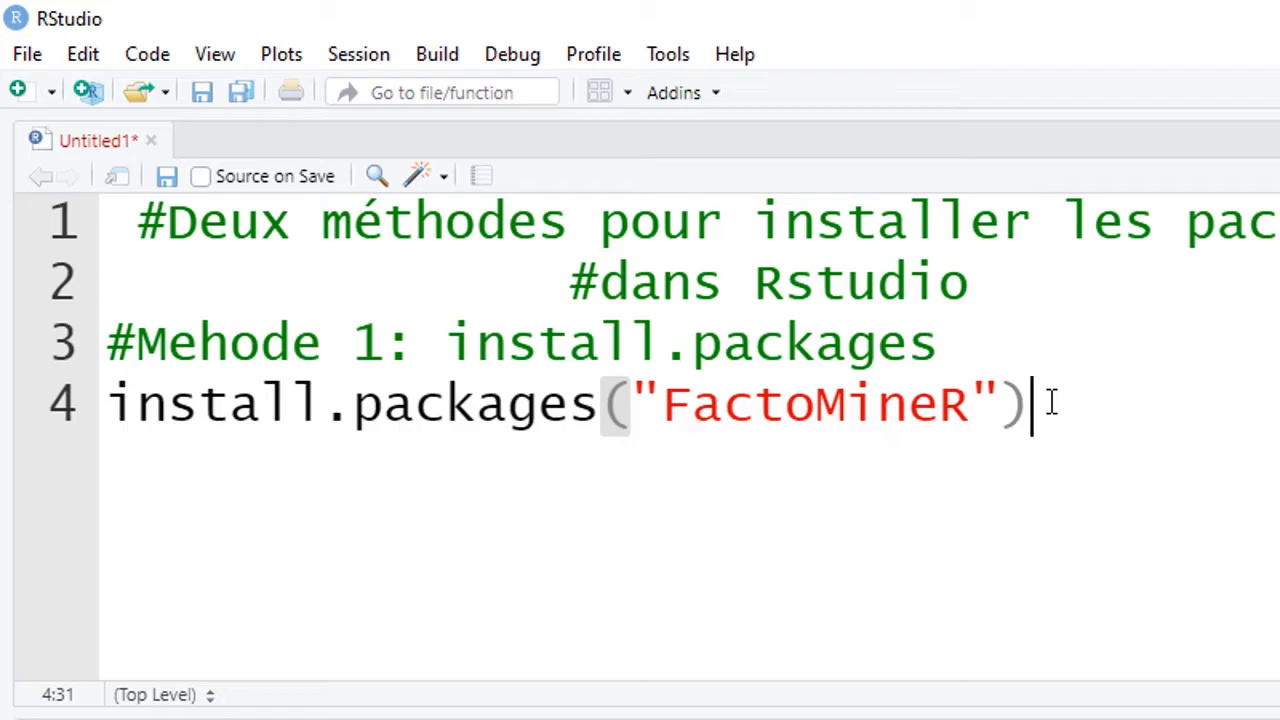
{"action": "left_click_drag", "start_coordinate": [1050, 402], "coordinate": [92, 410]}
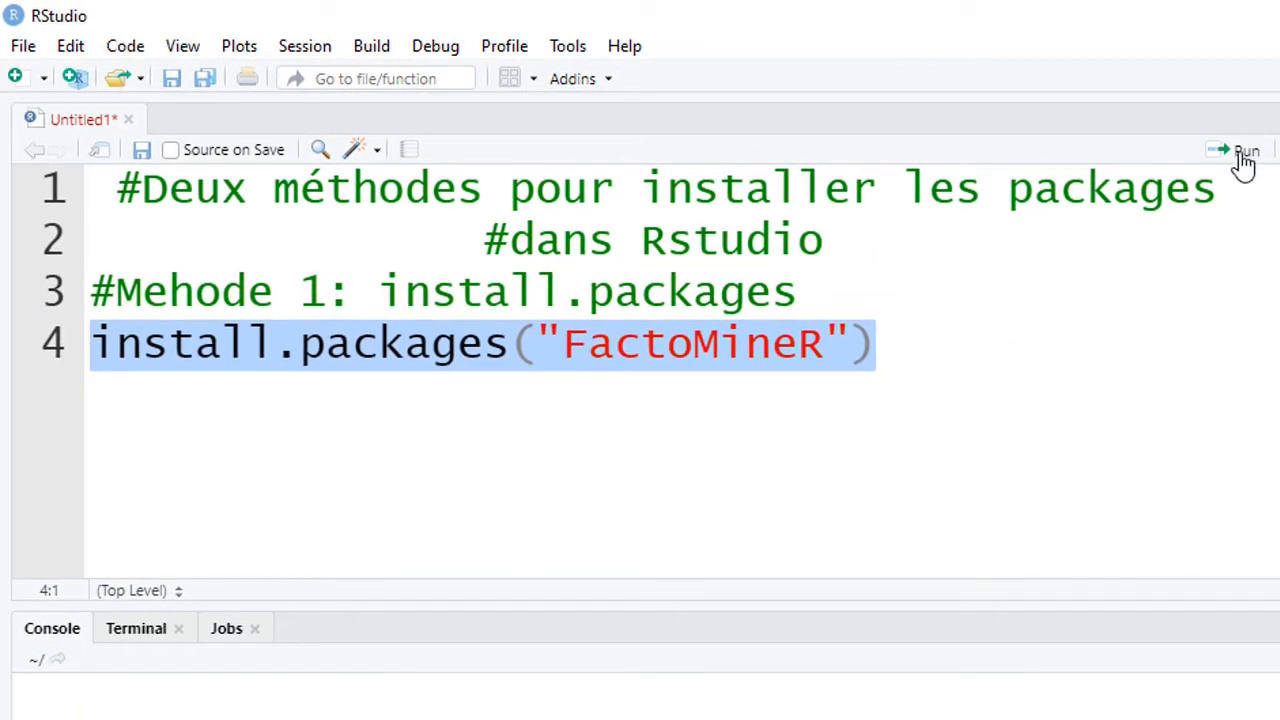
{"action": "left_click", "coordinate": [1238, 155]}
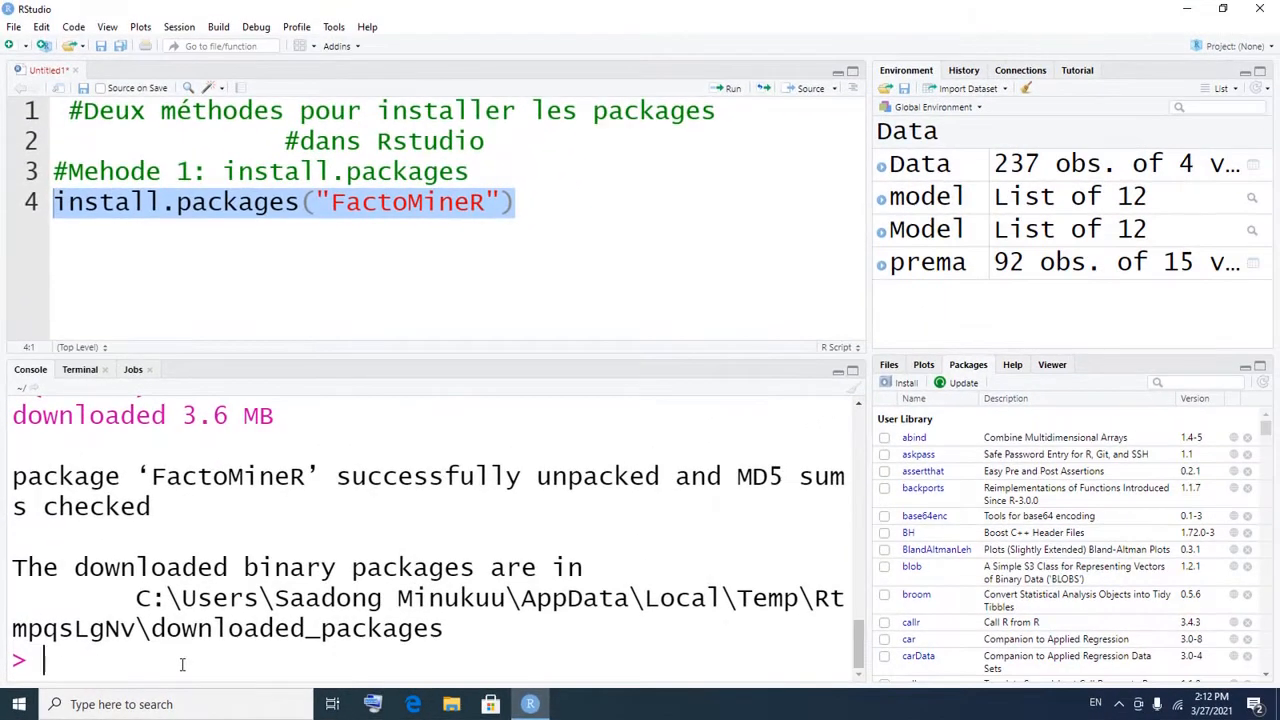
- Add the command library(FactoMineR) on a new line 5, below the installation command
{"action": "left_click", "coordinate": [531, 212]}
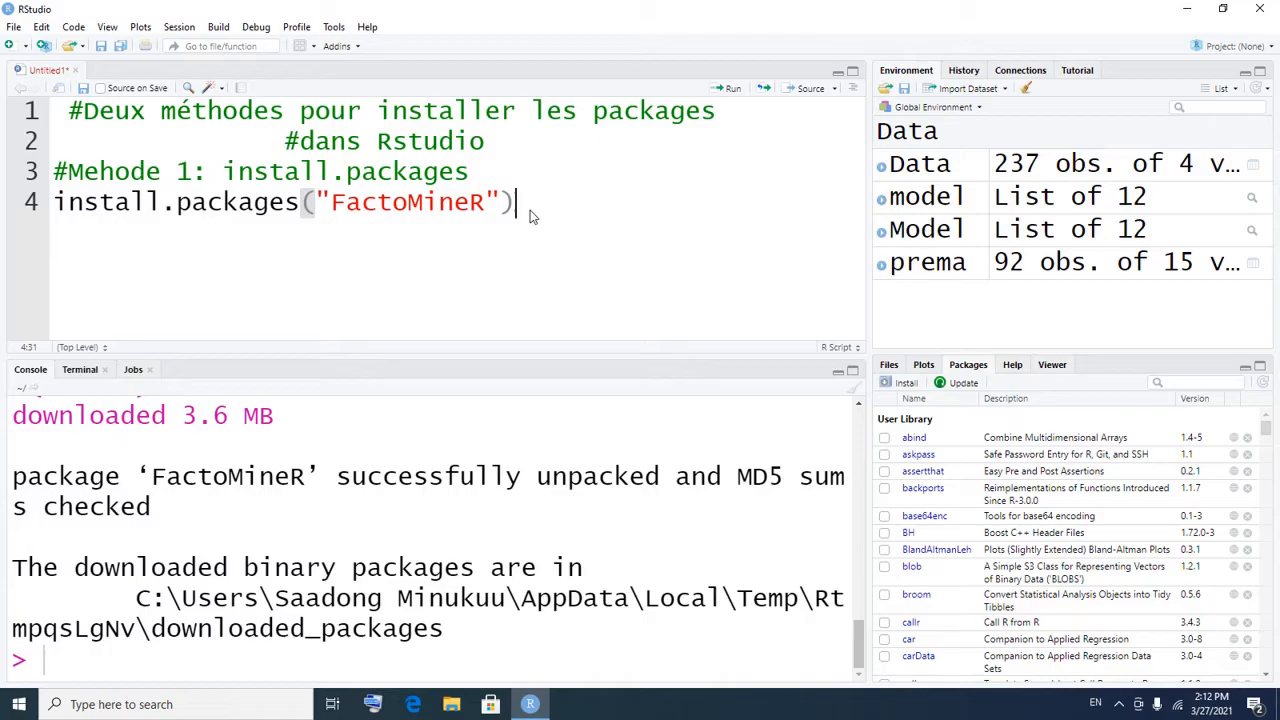
{"action": "key", "text": "Return"}
{"action": "type", "text": "L"}
{"action": "key", "text": "BackSpace"}
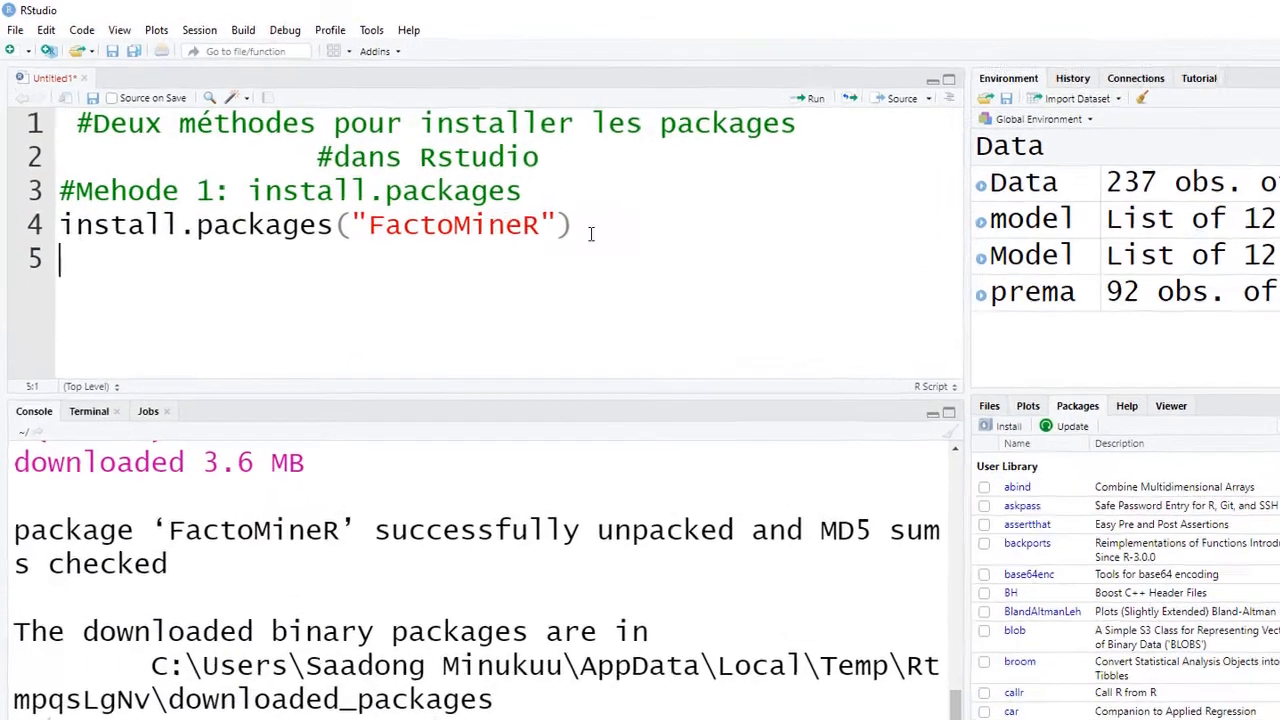
{"action": "type", "text": "l"}
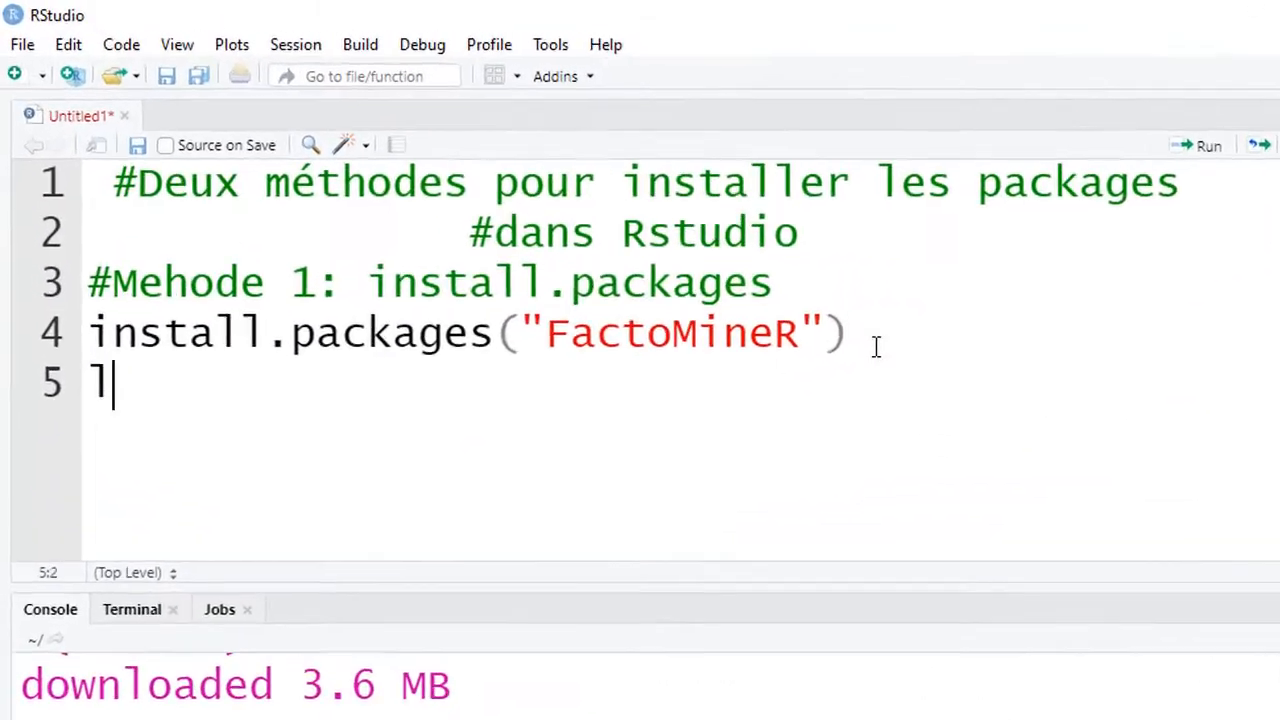
{"action": "type", "text": "ibrary"}
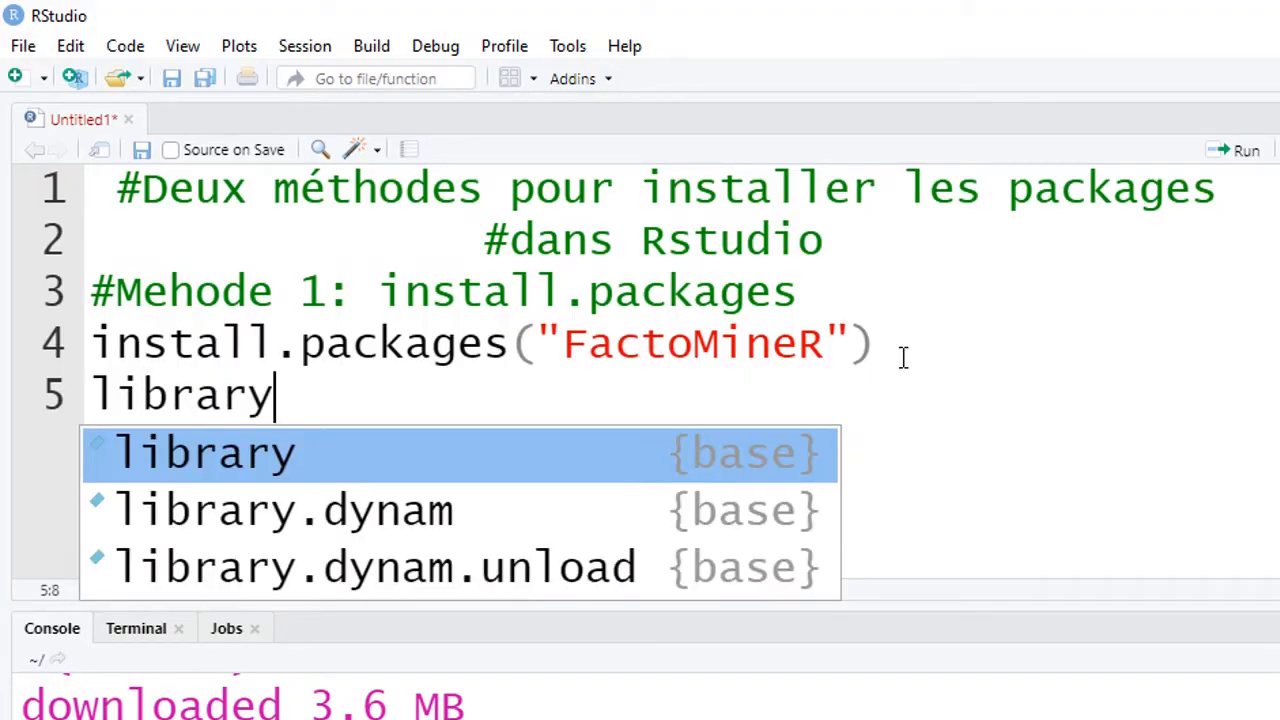
{"action": "type", "text": "("}
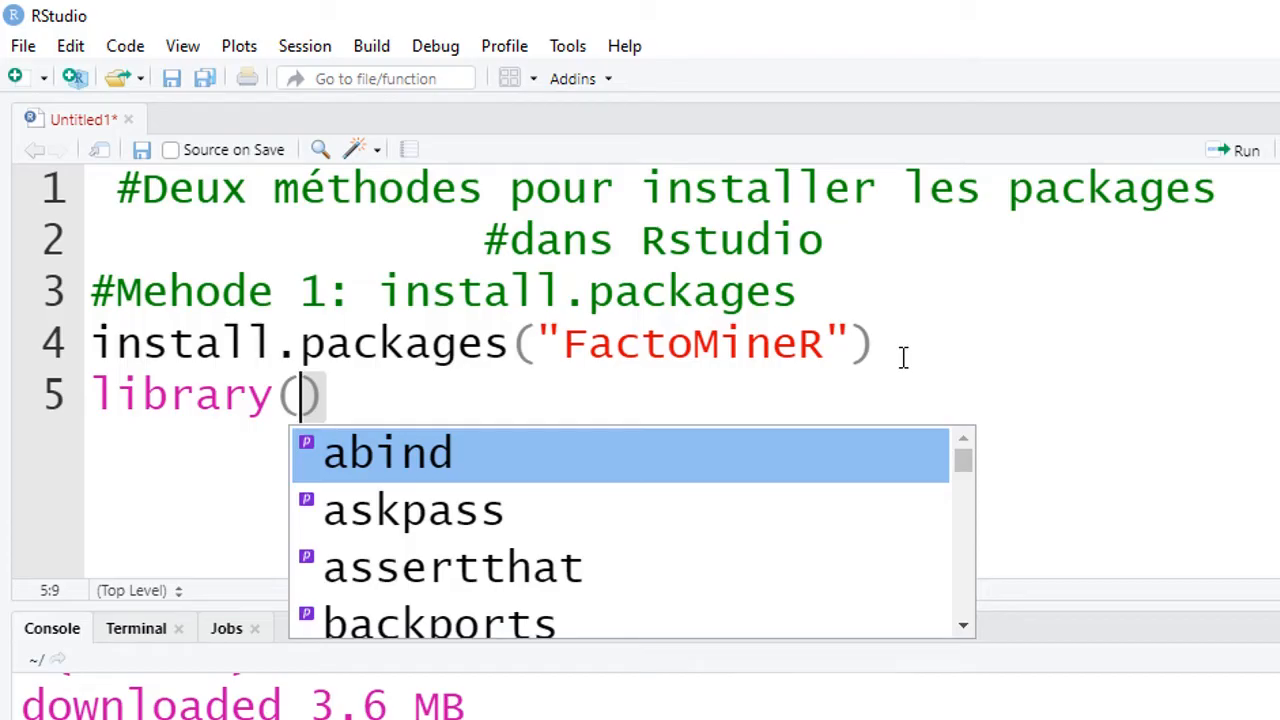
{"action": "type", "text": "F"}
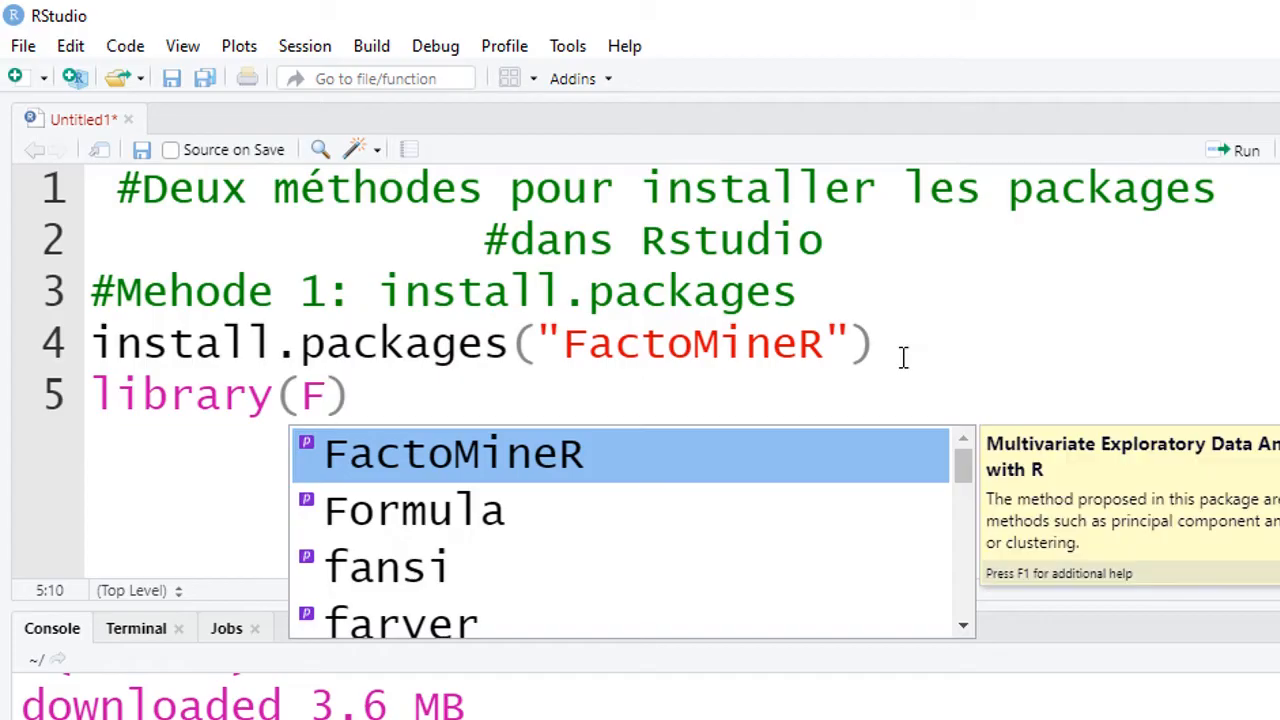
{"action": "key", "text": "Return"}
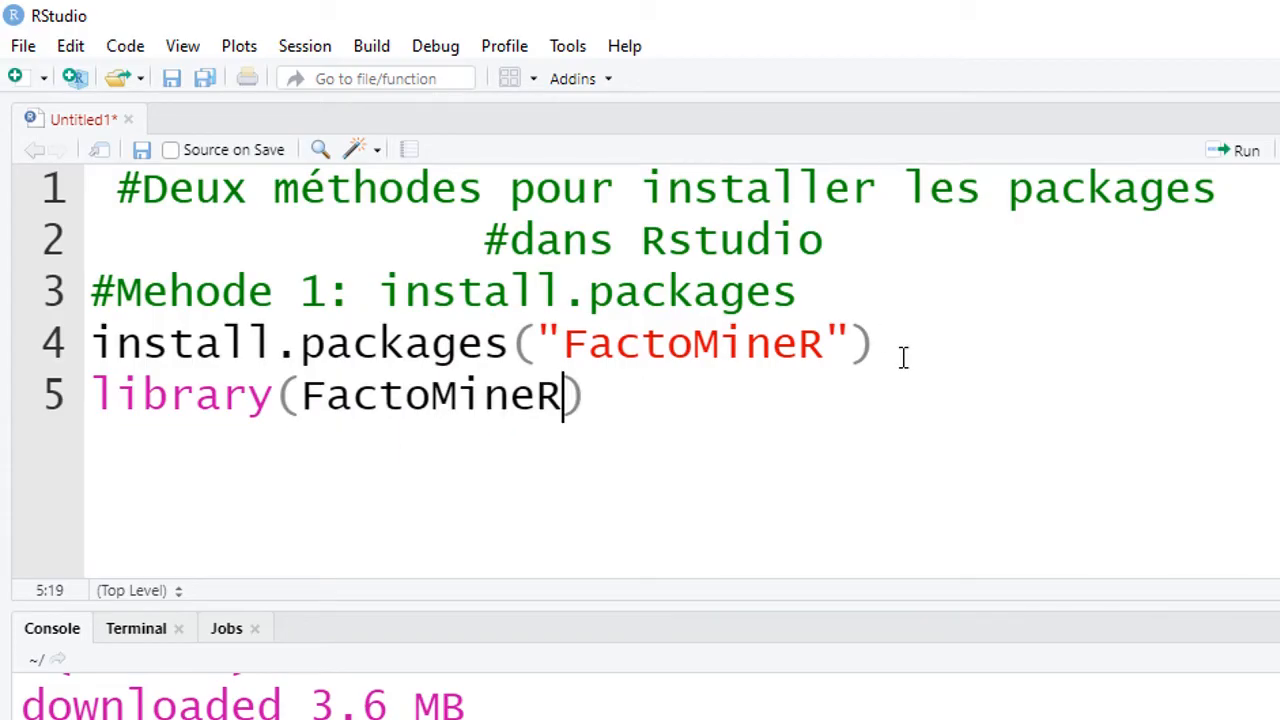
- Run only the library(FactoMineR) line to load the package
{"action": "left_click", "coordinate": [591, 402]}
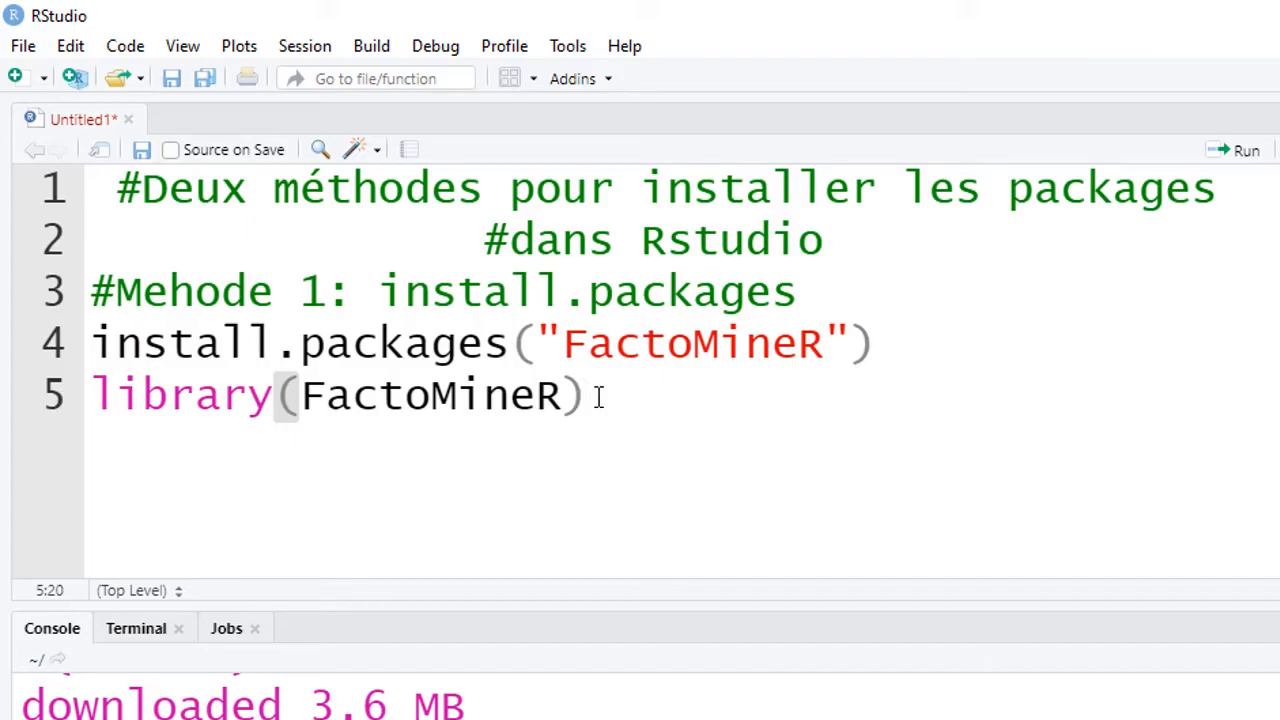
{"action": "left_click_drag", "start_coordinate": [598, 397], "coordinate": [91, 397]}
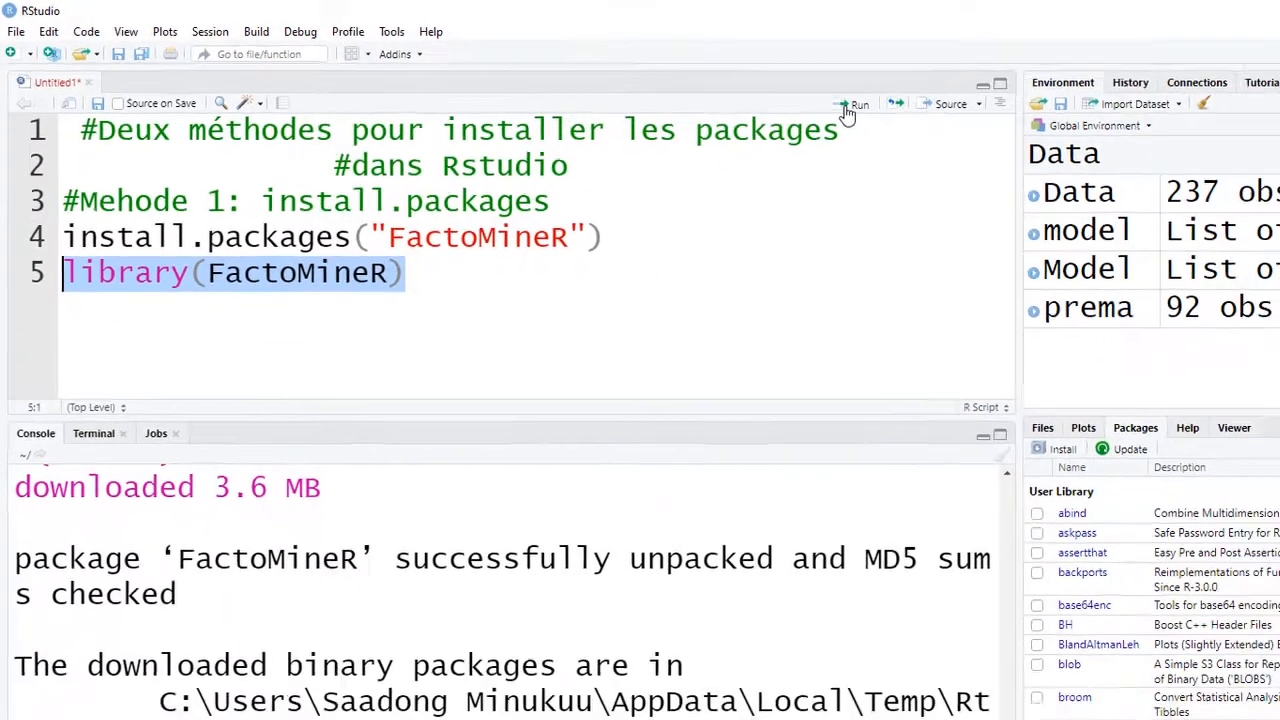
{"action": "left_click", "coordinate": [849, 105]}
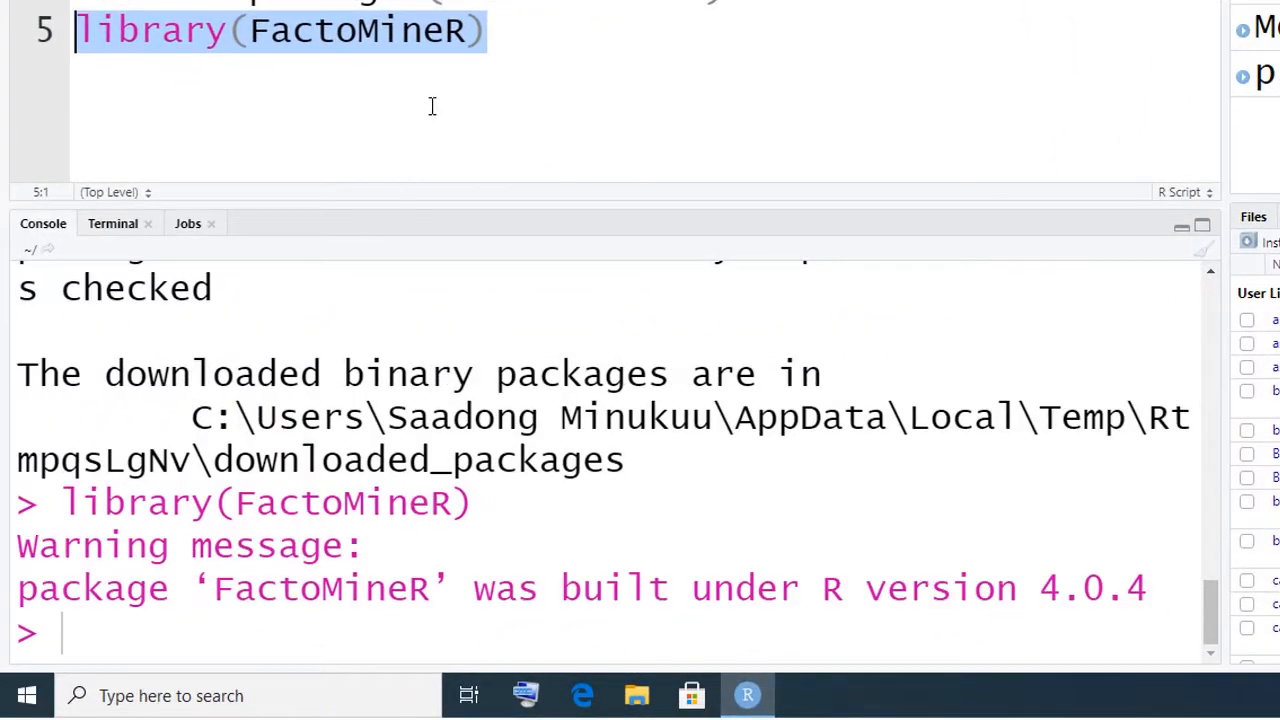
- Show the list of packages in the user library
{"action": "left_click", "coordinate": [523, 45]}
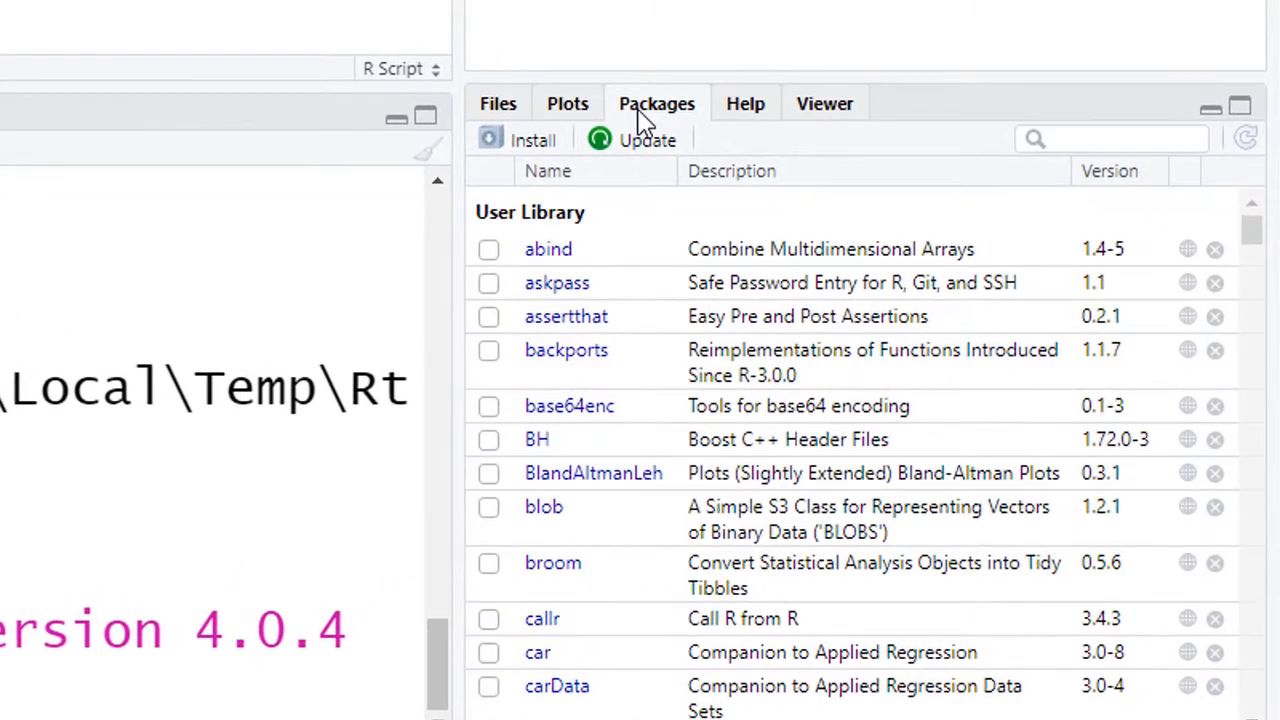
{"action": "left_click", "coordinate": [565, 112]}
{"action": "left_click", "coordinate": [650, 105]}
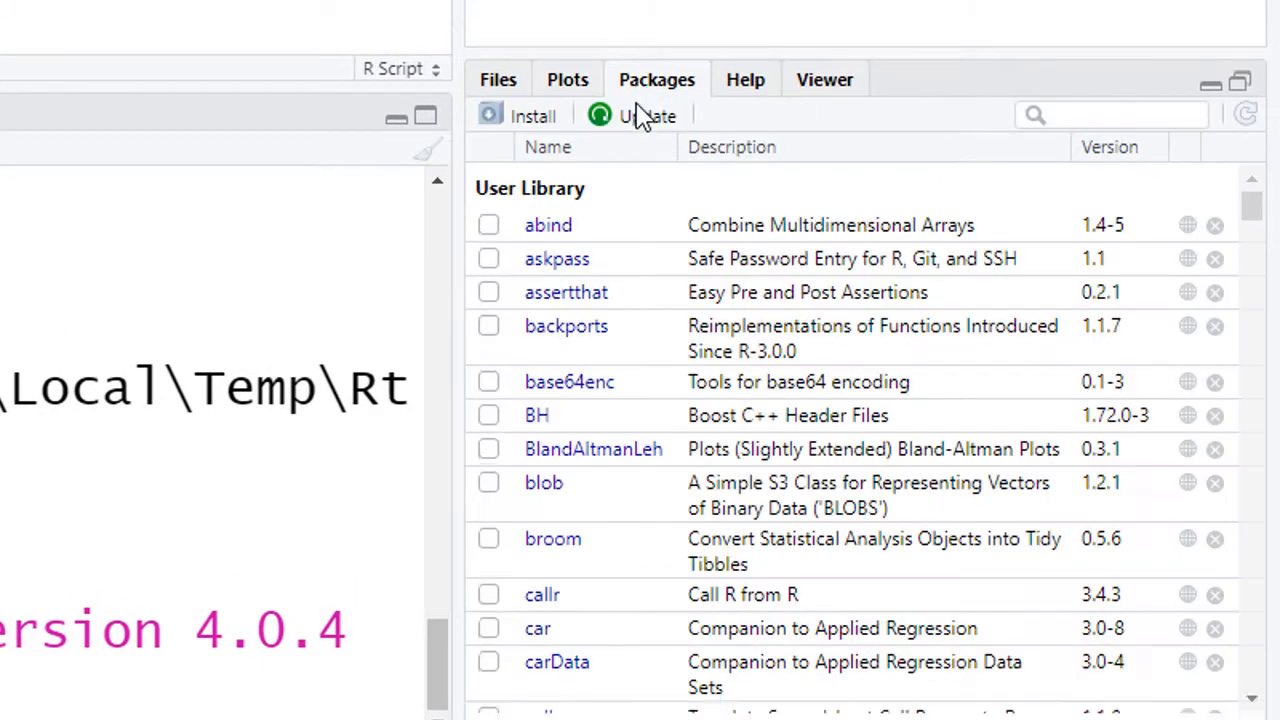
- Look through the user library and search the package list for "FactoMin"
{"action": "scroll", "coordinate": [643, 117], "scroll_direction": "down", "scroll_amount": 5}
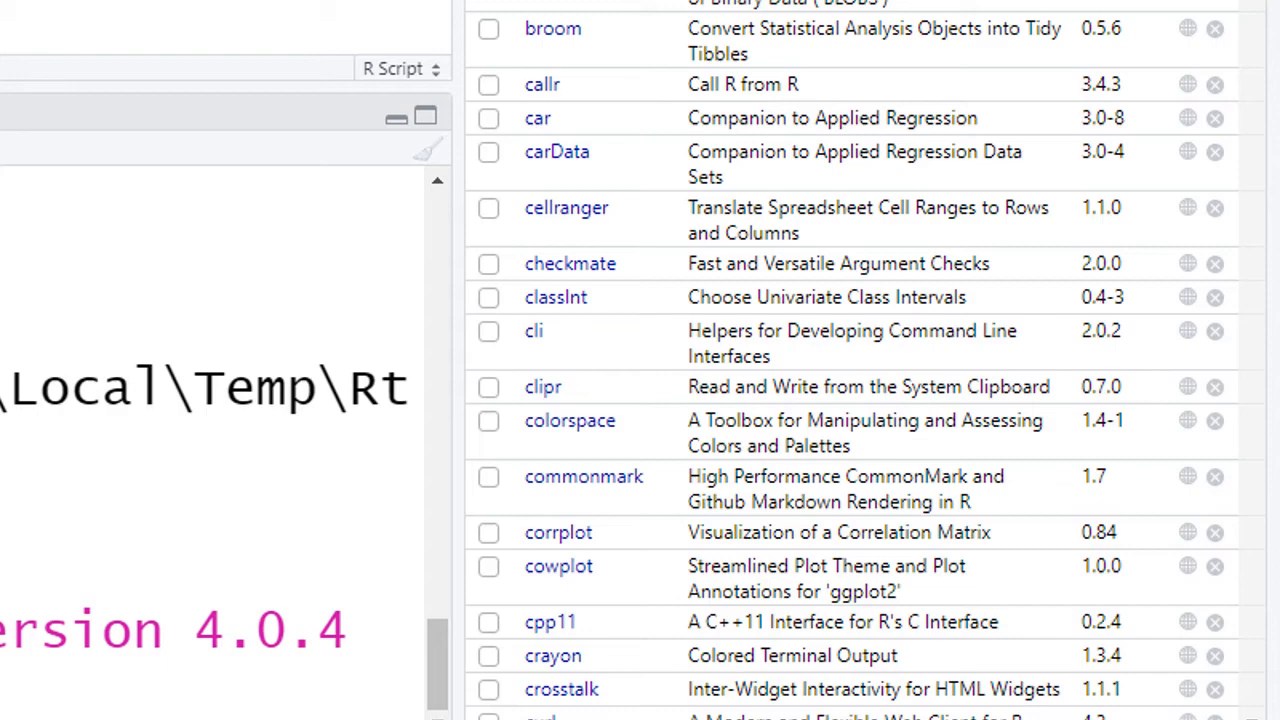
{"action": "scroll", "coordinate": [850, 360], "scroll_direction": "down", "scroll_amount": 6}
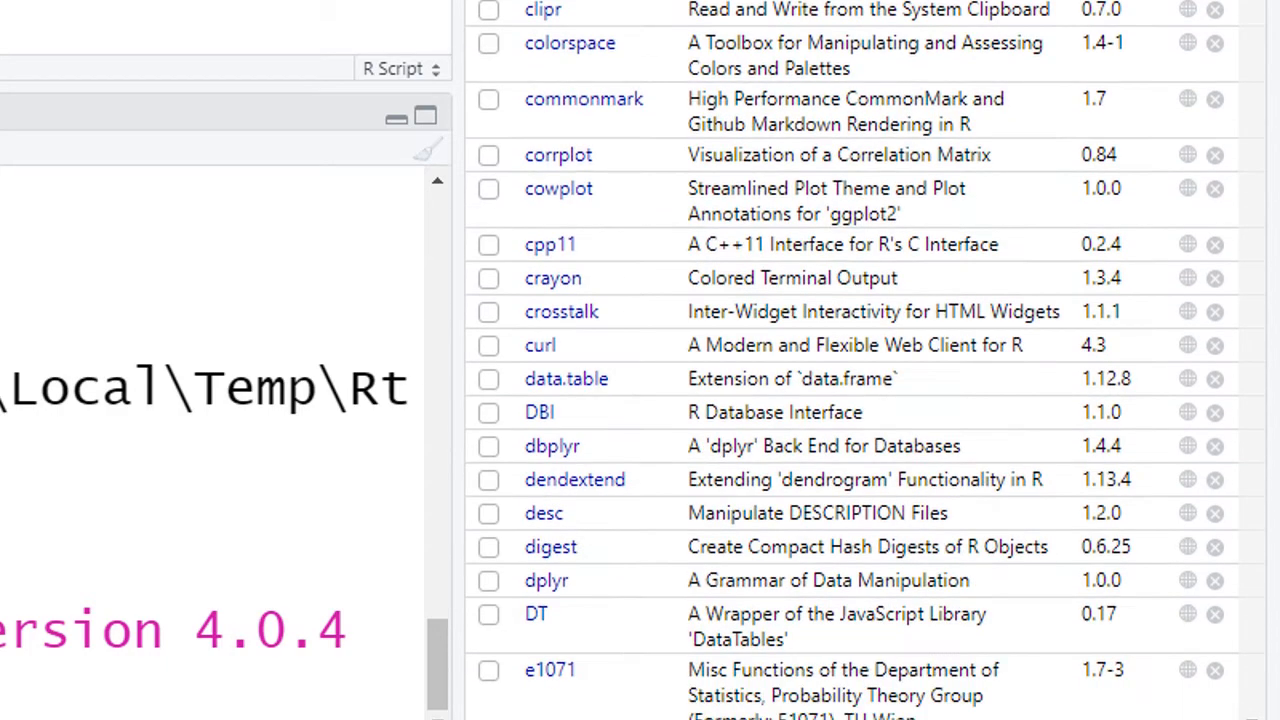
{"action": "scroll", "coordinate": [850, 360], "scroll_direction": "up", "scroll_amount": 4}
{"action": "scroll", "coordinate": [850, 360], "scroll_direction": "down", "scroll_amount": 3}
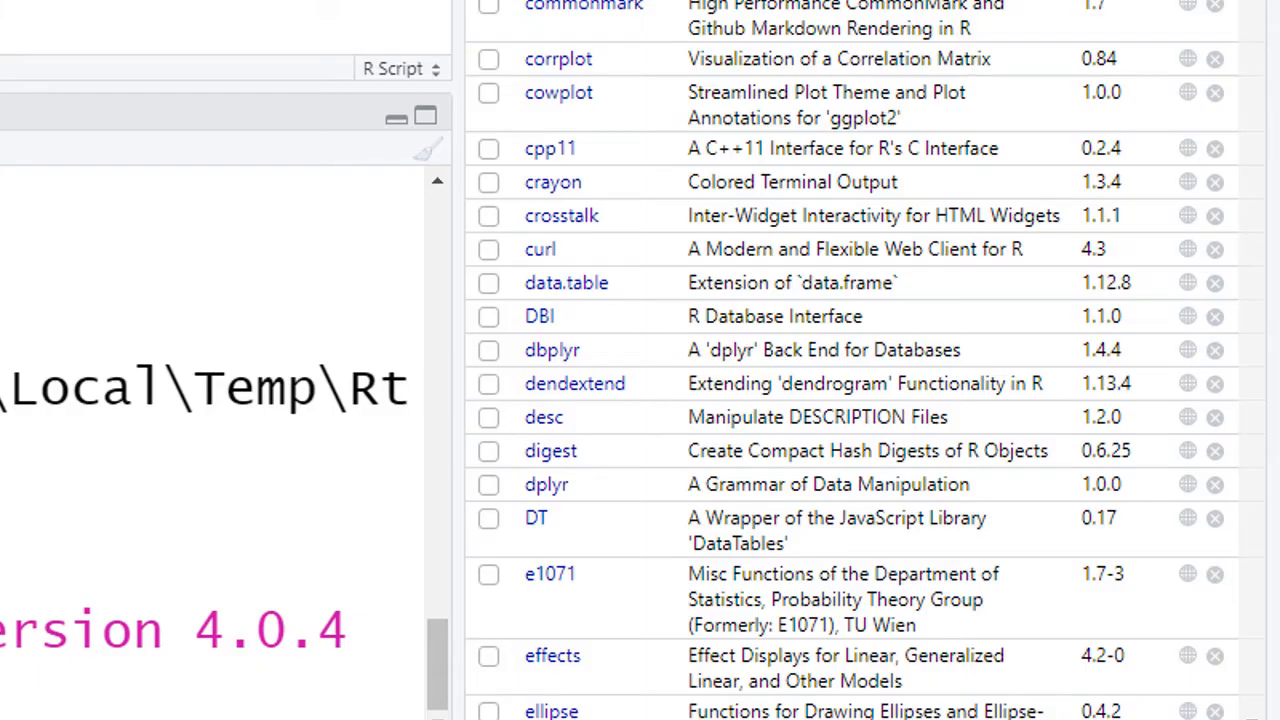
{"action": "scroll", "coordinate": [850, 360], "scroll_direction": "up", "scroll_amount": 9}
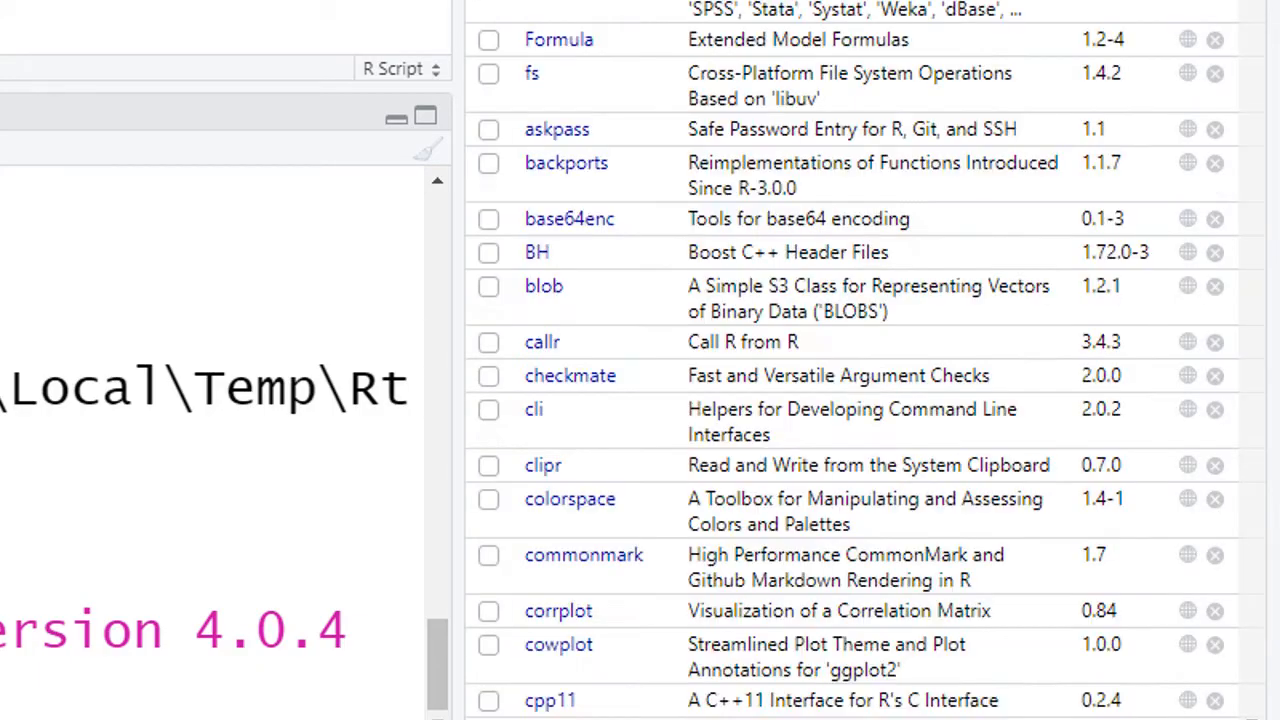
{"action": "type", "text": "Facto"}
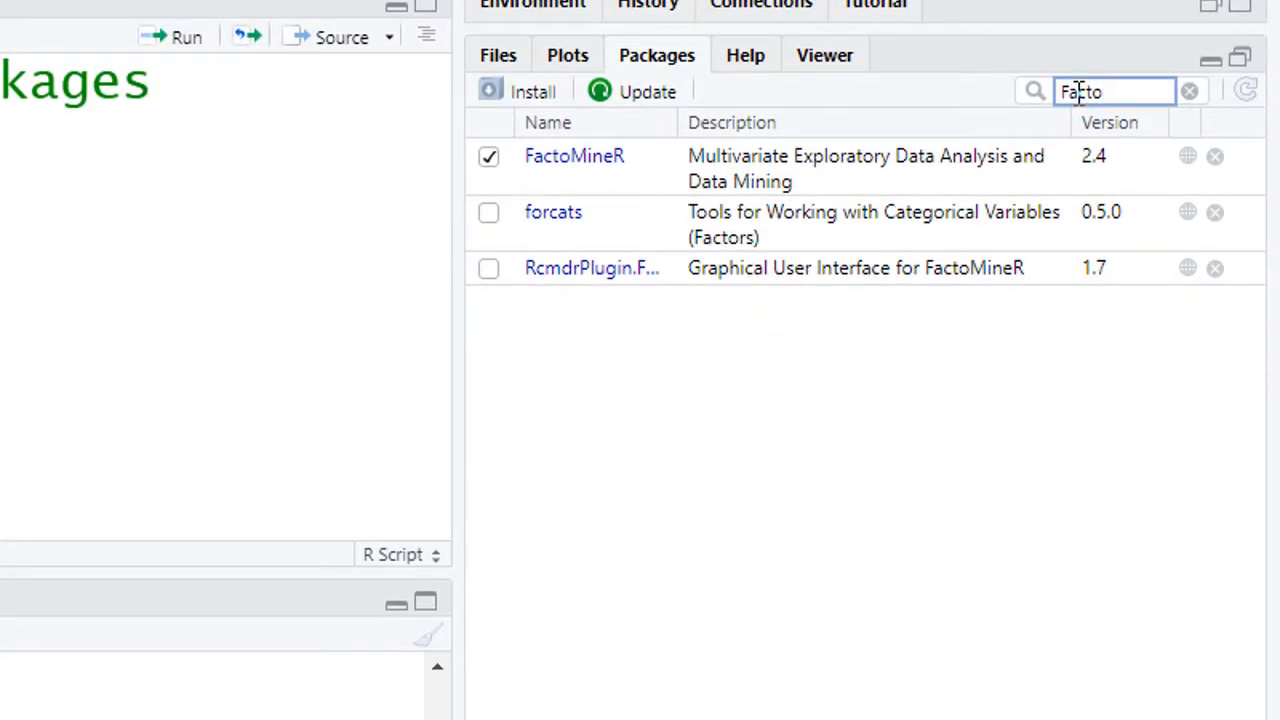
{"action": "type", "text": "Min"}
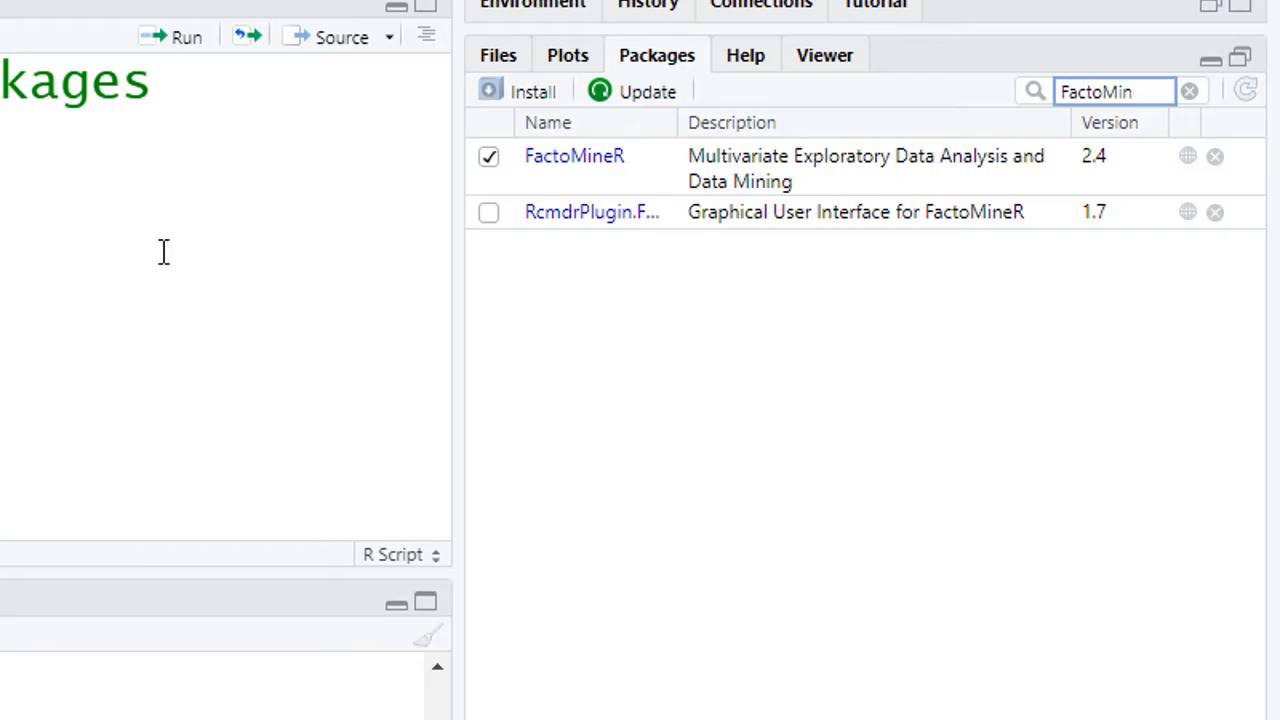
- Unload the FactoMineR package from the package list and load it again
{"action": "left_click", "coordinate": [490, 163]}
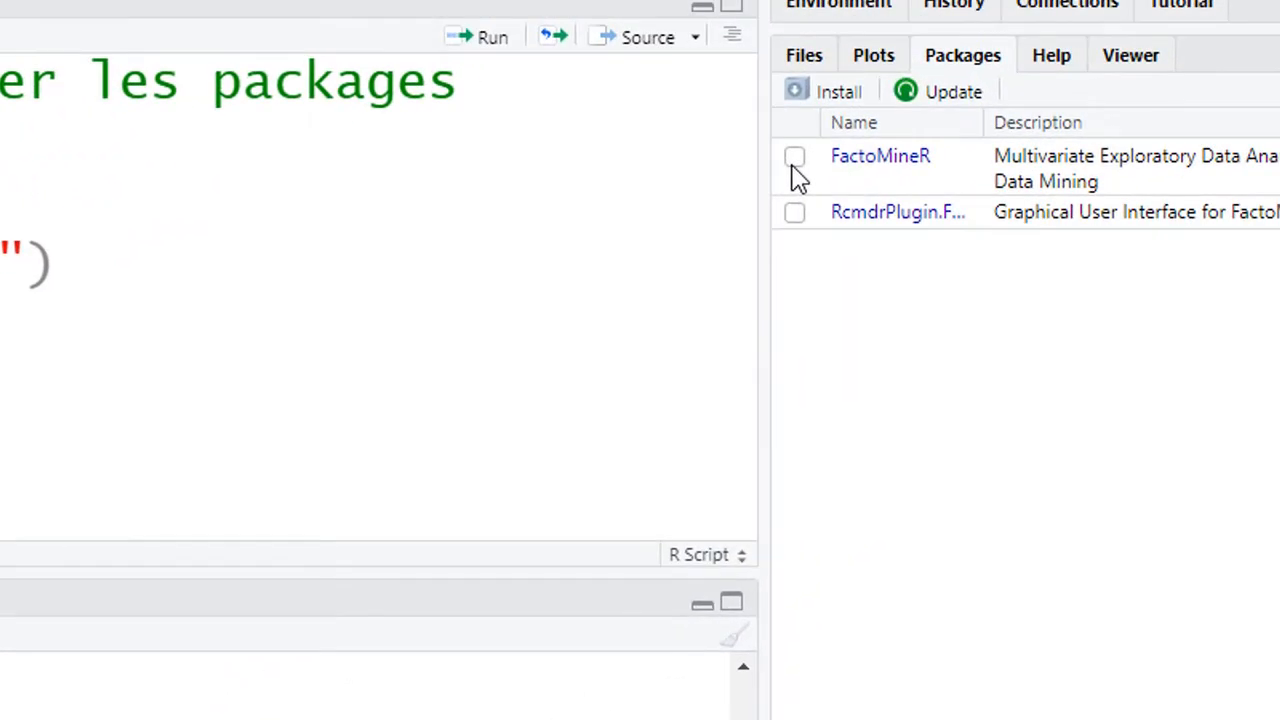
{"action": "left_click", "coordinate": [794, 160]}
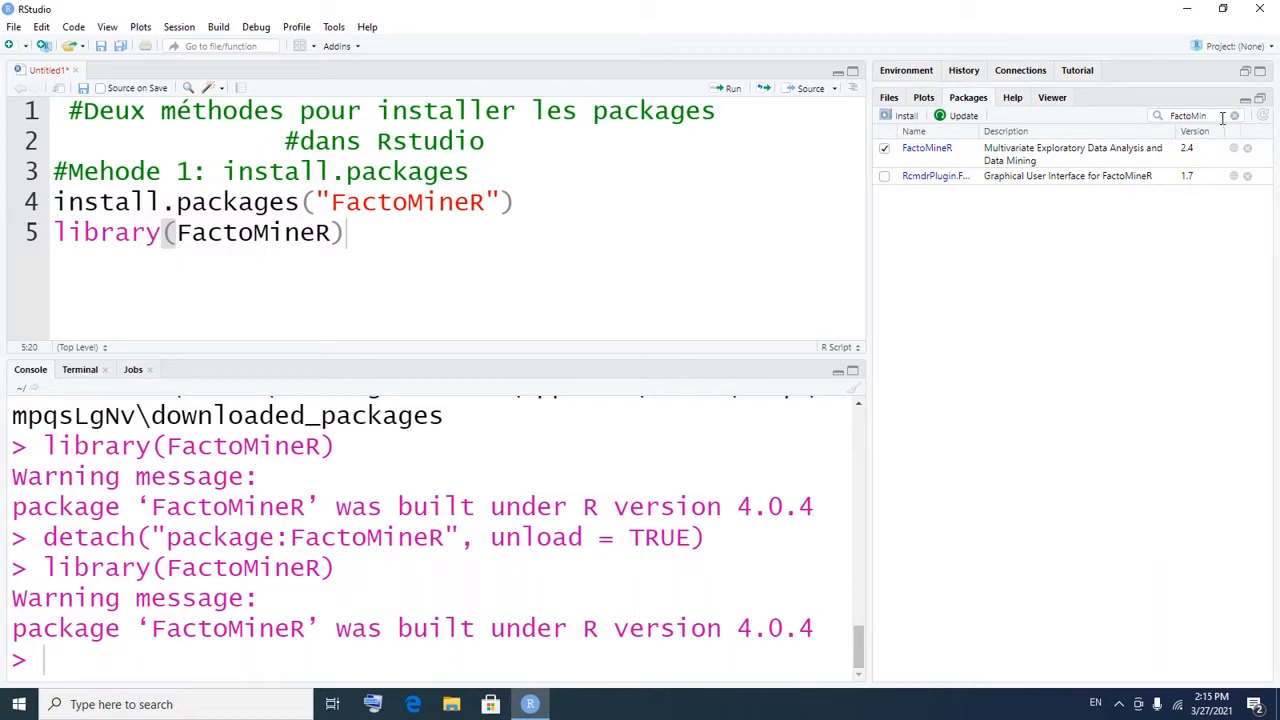
- Clear the package search to list the whole user library again
{"action": "left_click", "coordinate": [1213, 116]}
{"action": "key", "text": "BackSpace"}
{"action": "key", "text": "BackSpace"}
{"action": "key", "text": "BackSpace"}
{"action": "key", "text": "BackSpace"}
{"action": "key", "text": "BackSpace"}
{"action": "key", "text": "BackSpace"}
{"action": "key", "text": "BackSpace"}
{"action": "key", "text": "BackSpace"}
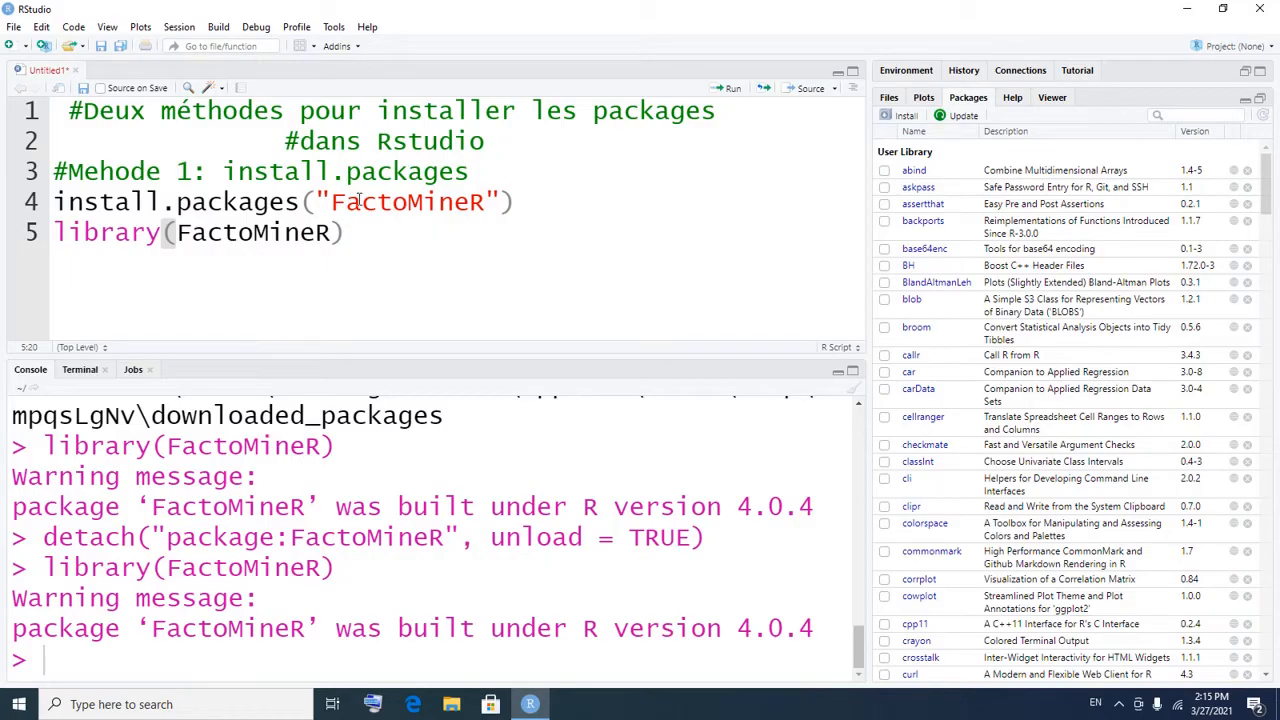
{"action": "left_click", "coordinate": [487, 202]}
{"action": "left_click_drag", "start_coordinate": [487, 202], "coordinate": [333, 202]}
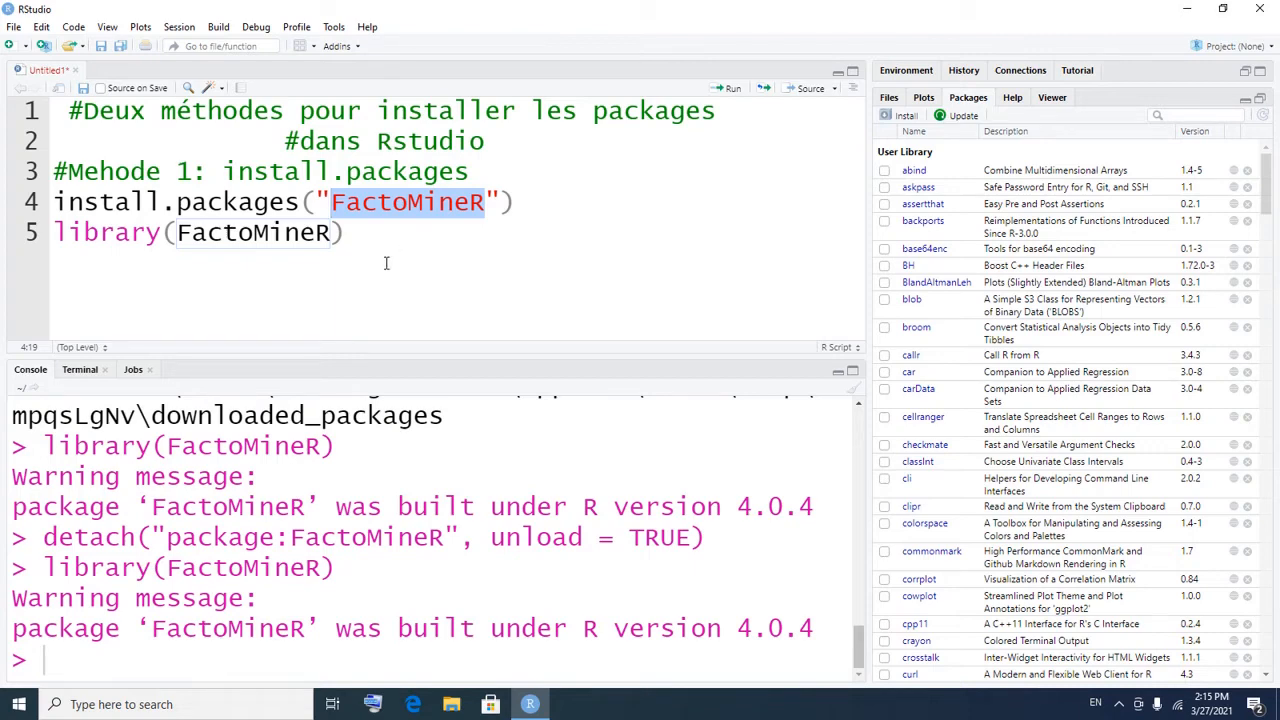
- Add the comment "#Methode 2: installer un package deja telechargé" on a new line 6, below the library command
{"action": "left_click", "coordinate": [363, 238]}
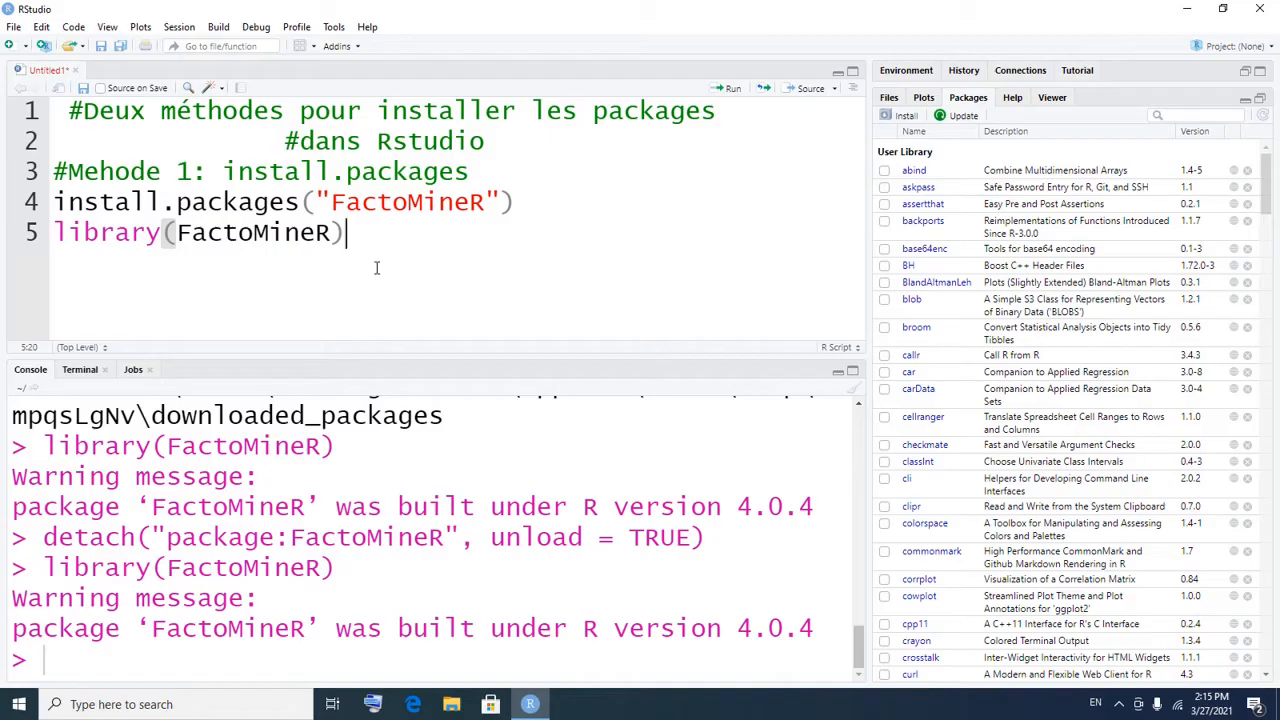
{"action": "key", "text": "Return"}
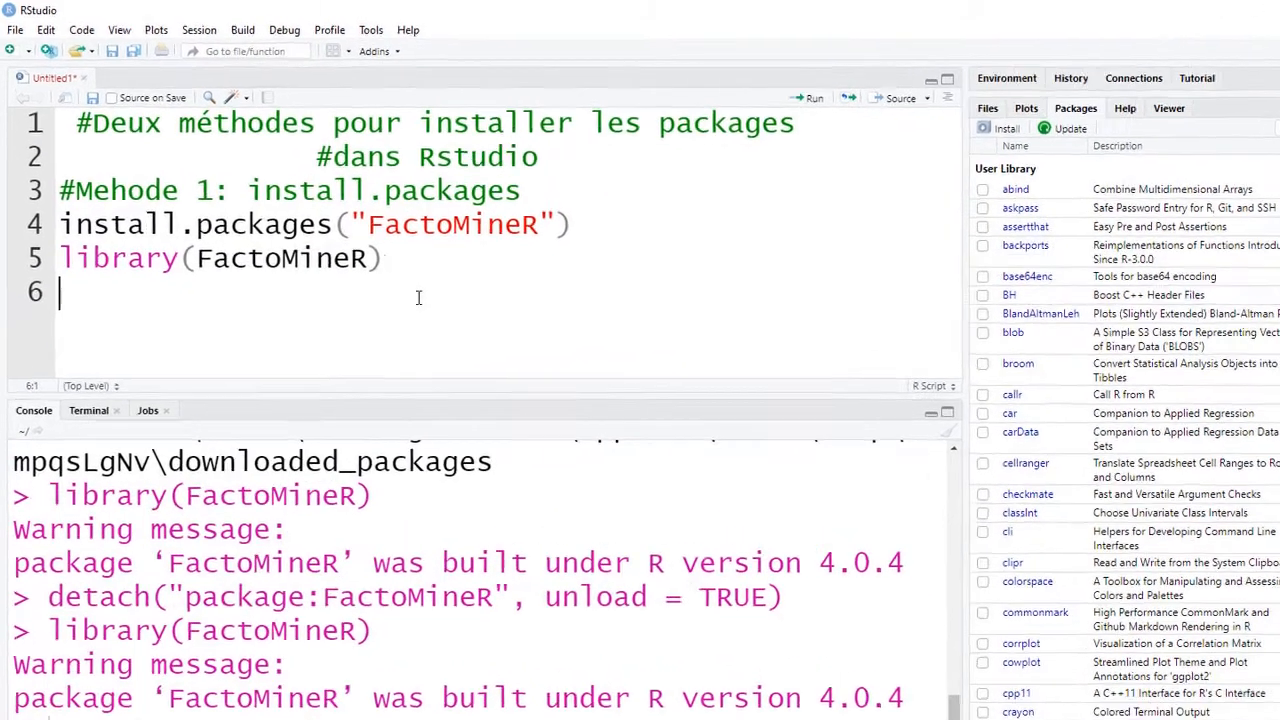
{"action": "type", "text": "#"}
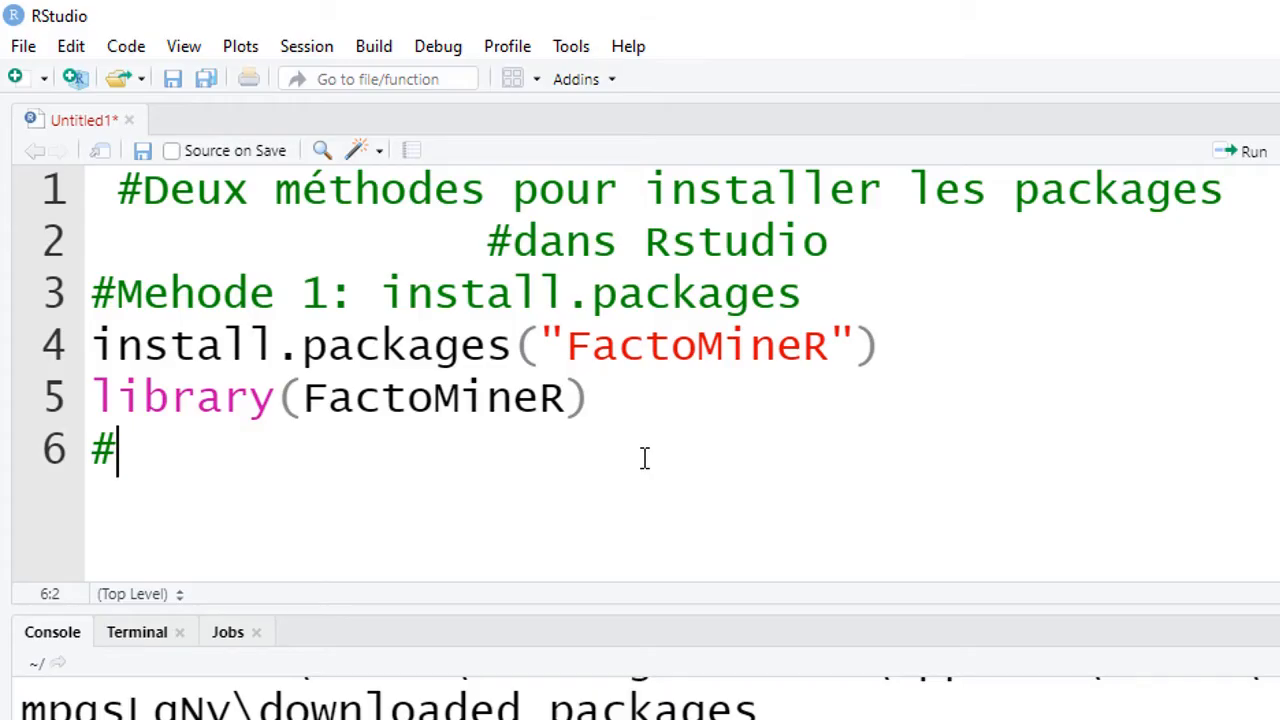
{"action": "type", "text": "M"}
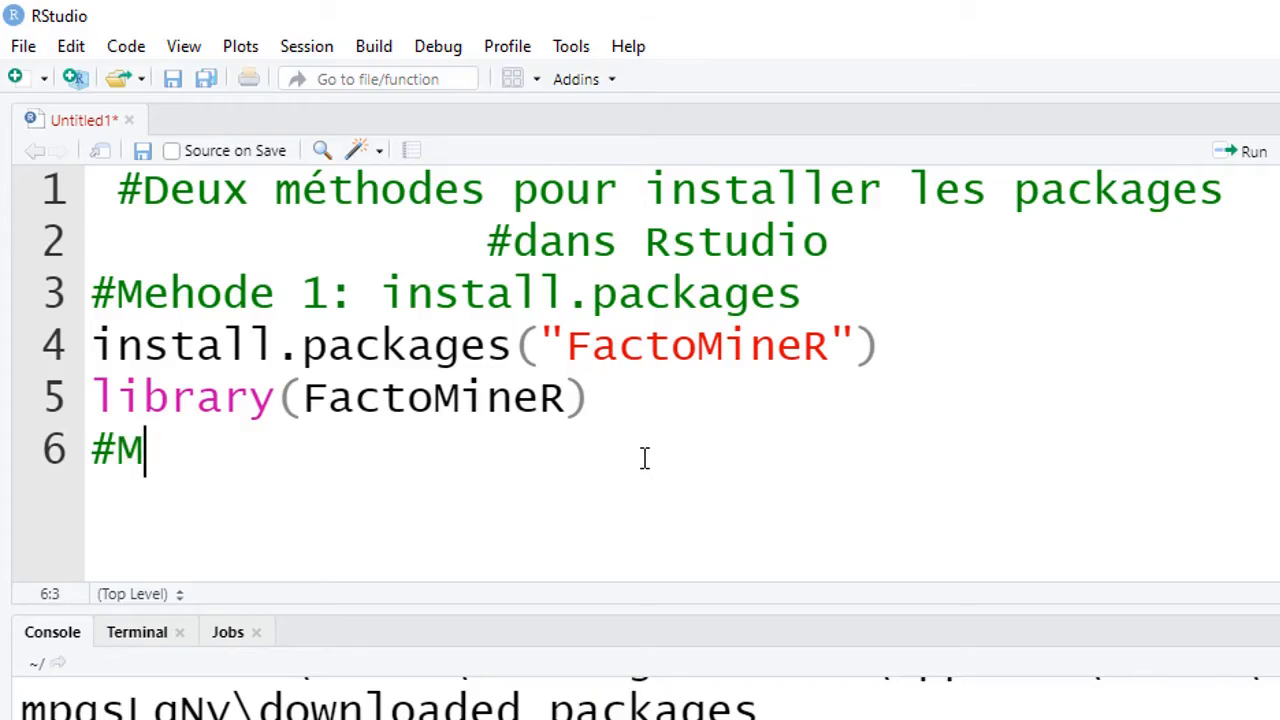
{"action": "type", "text": "ethod"}
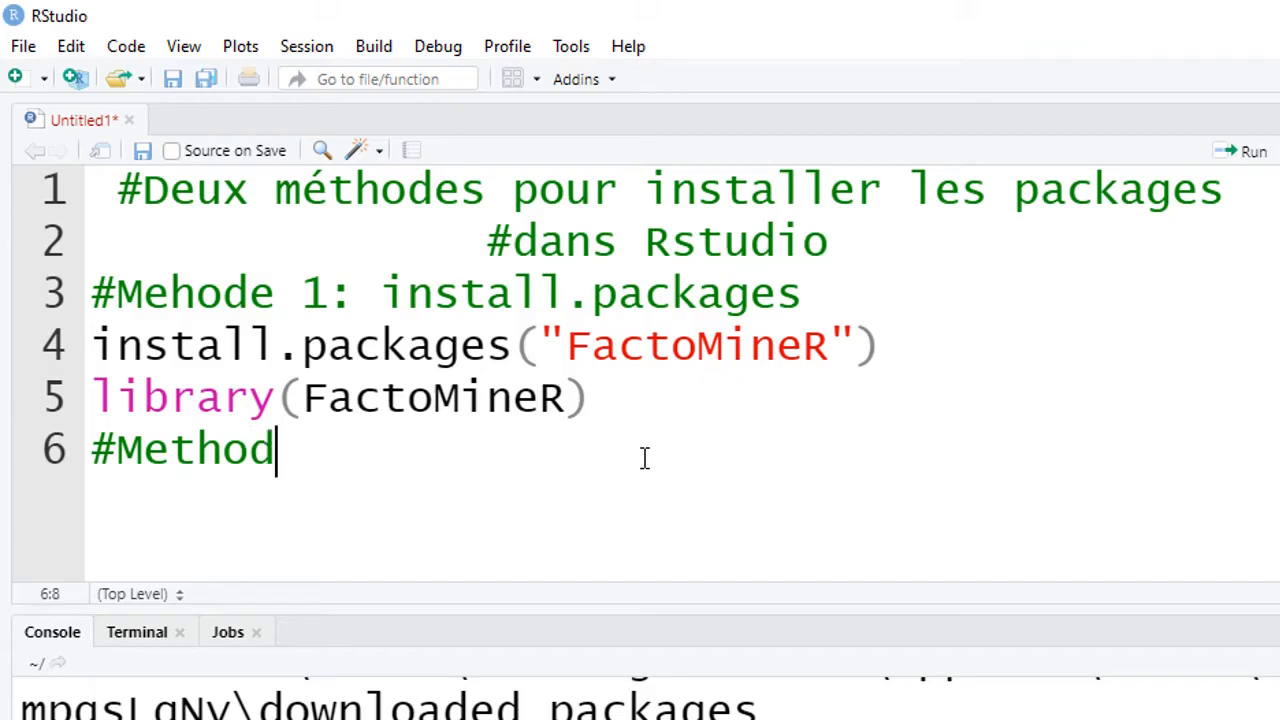
{"action": "type", "text": "e 2"}
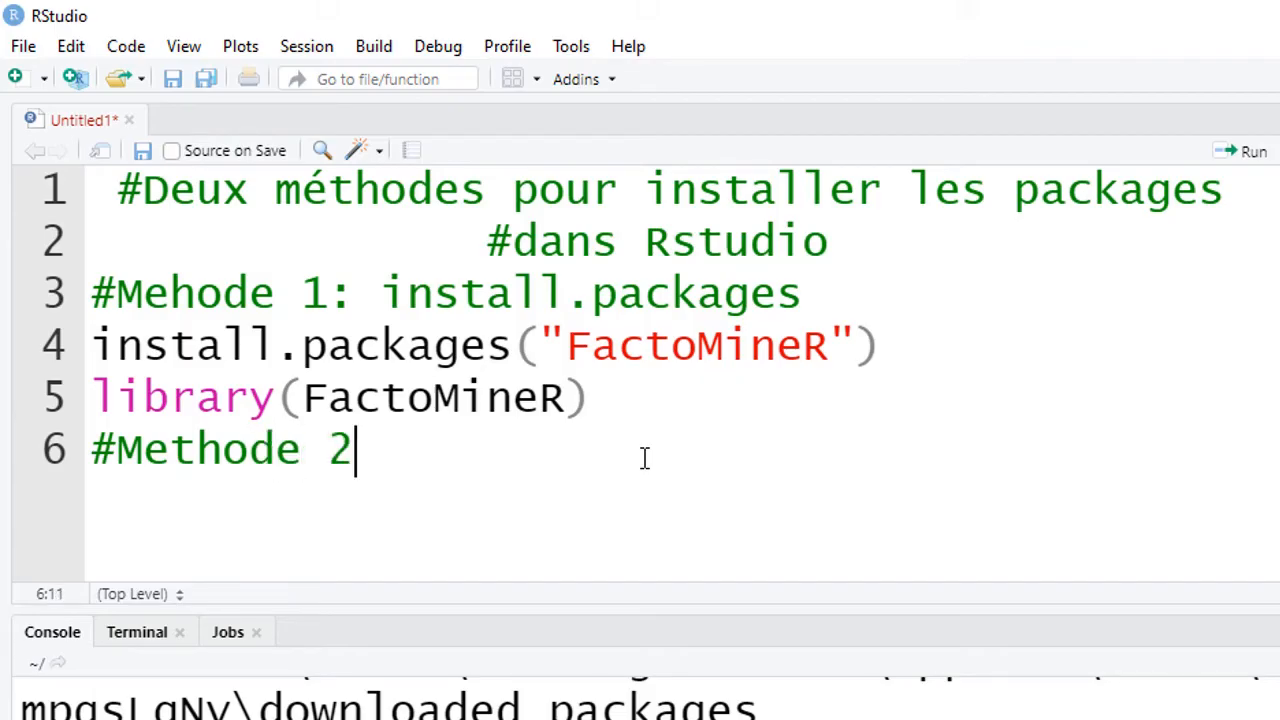
{"action": "type", "text": ": inst"}
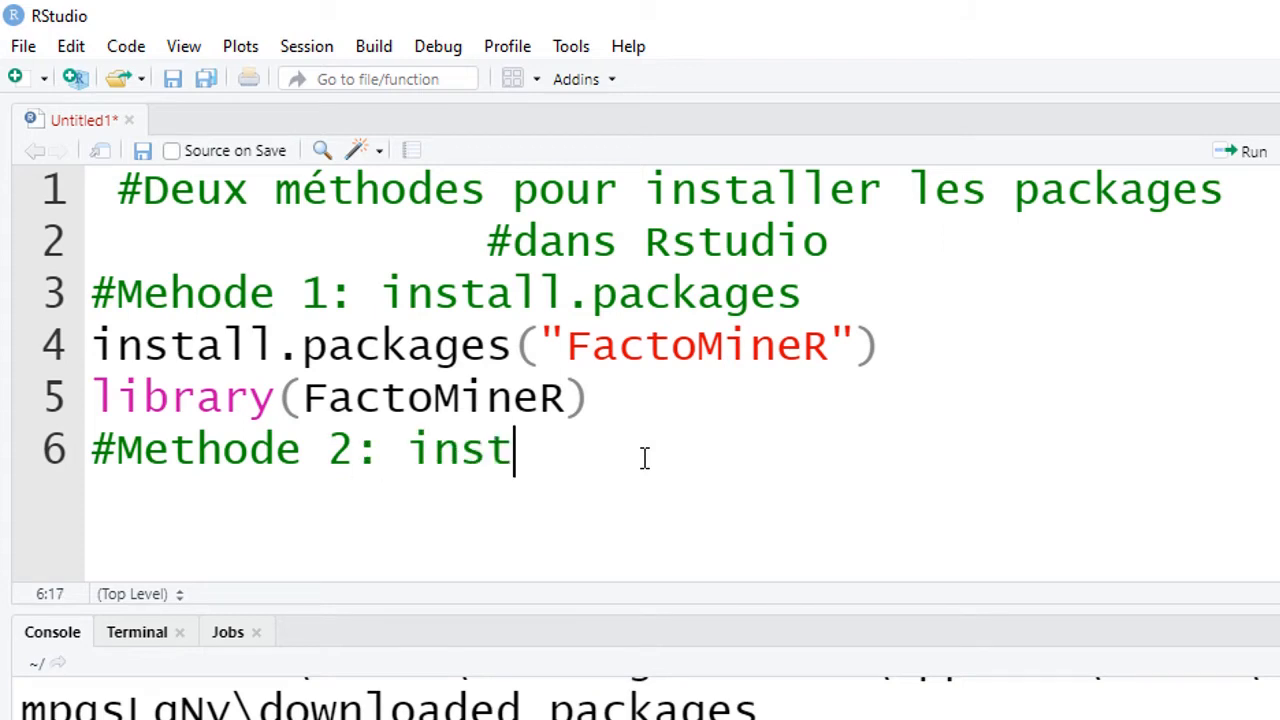
{"action": "type", "text": "aller "}
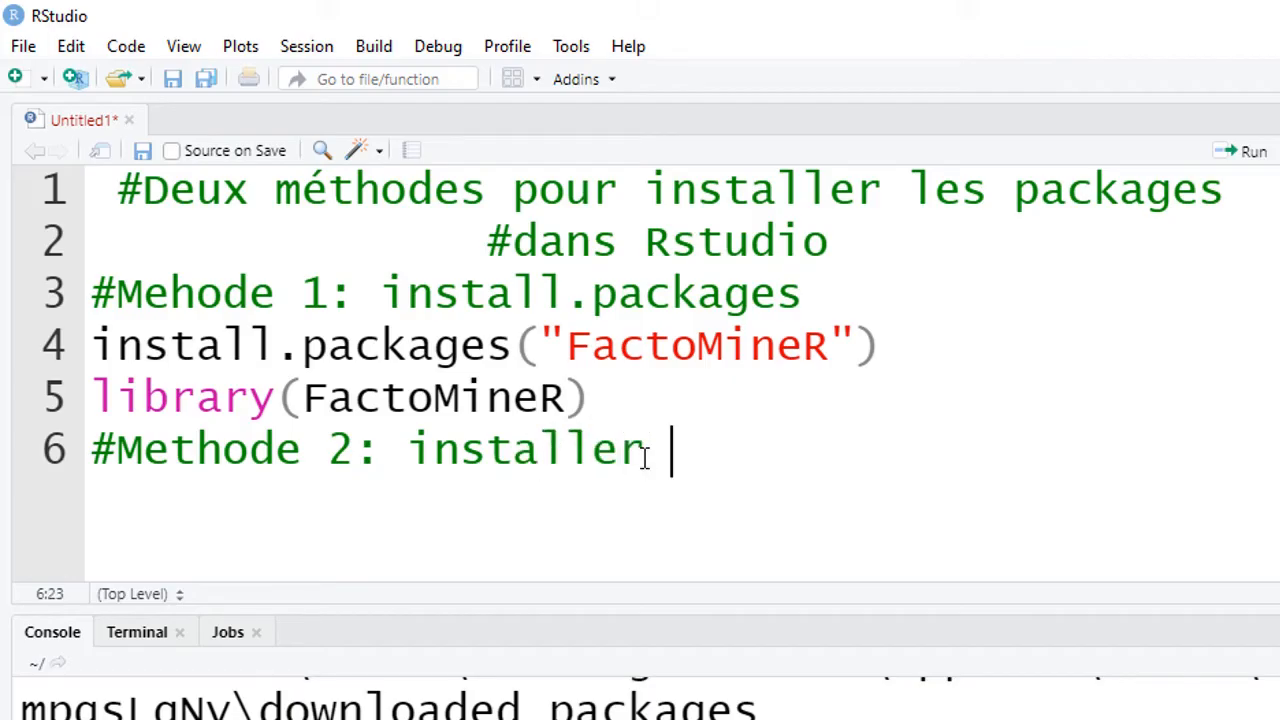
{"action": "type", "text": "un pa"}
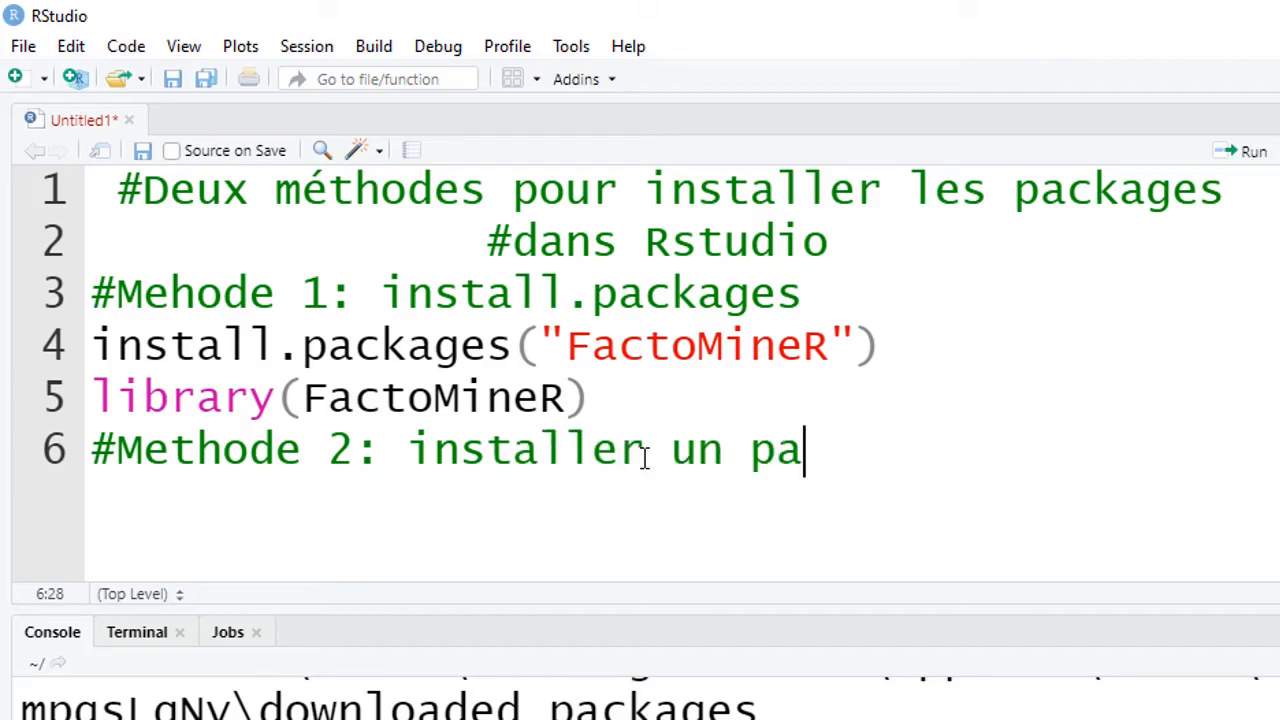
{"action": "type", "text": "ck"}
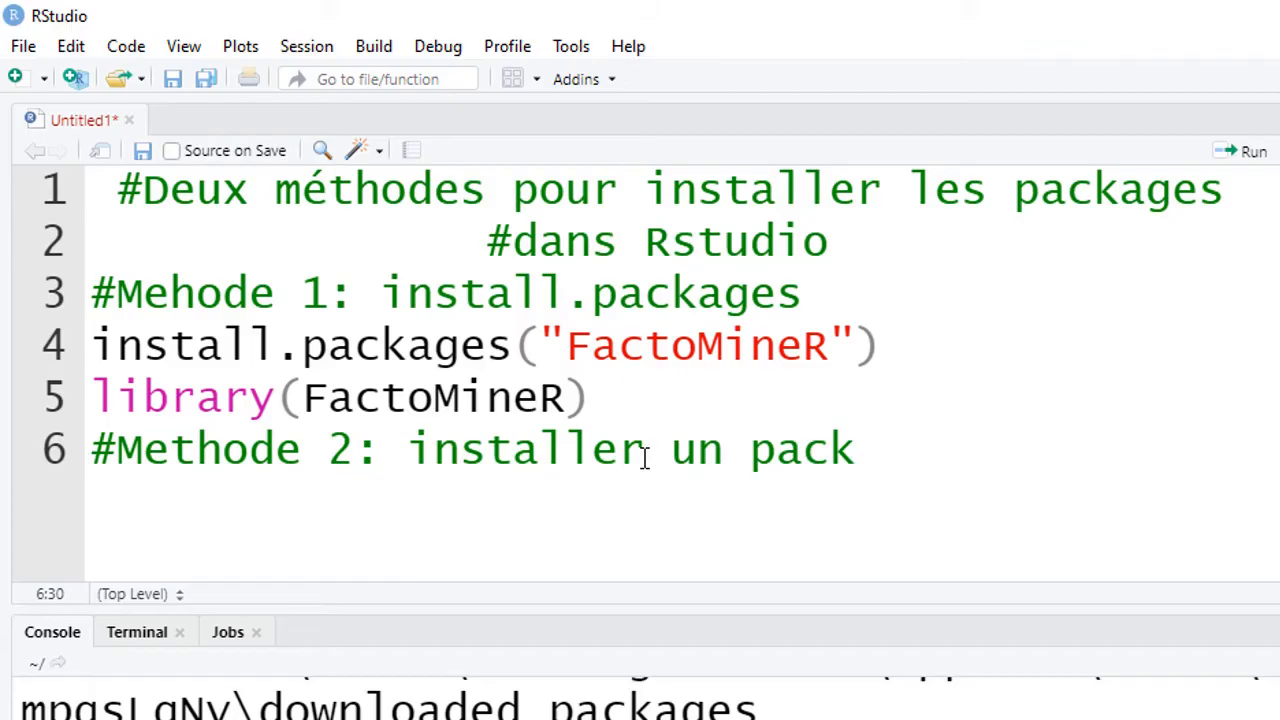
{"action": "type", "text": "age de"}
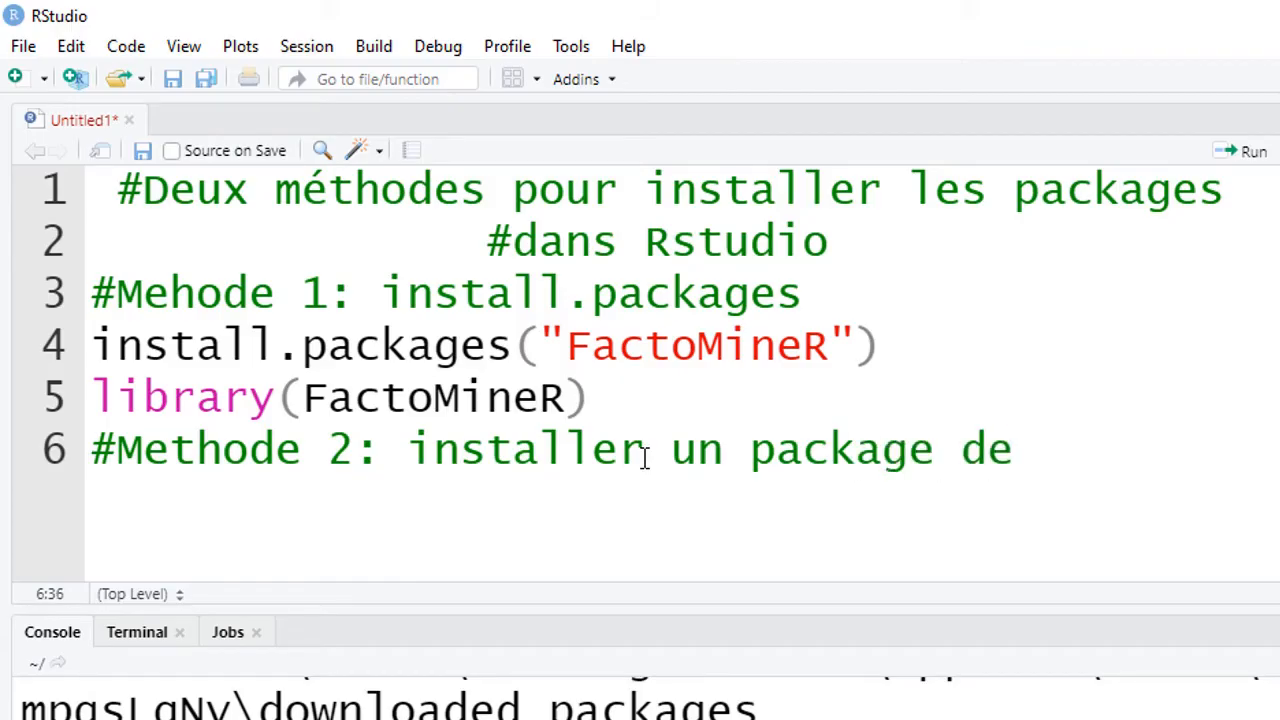
{"action": "type", "text": "ja telec"}
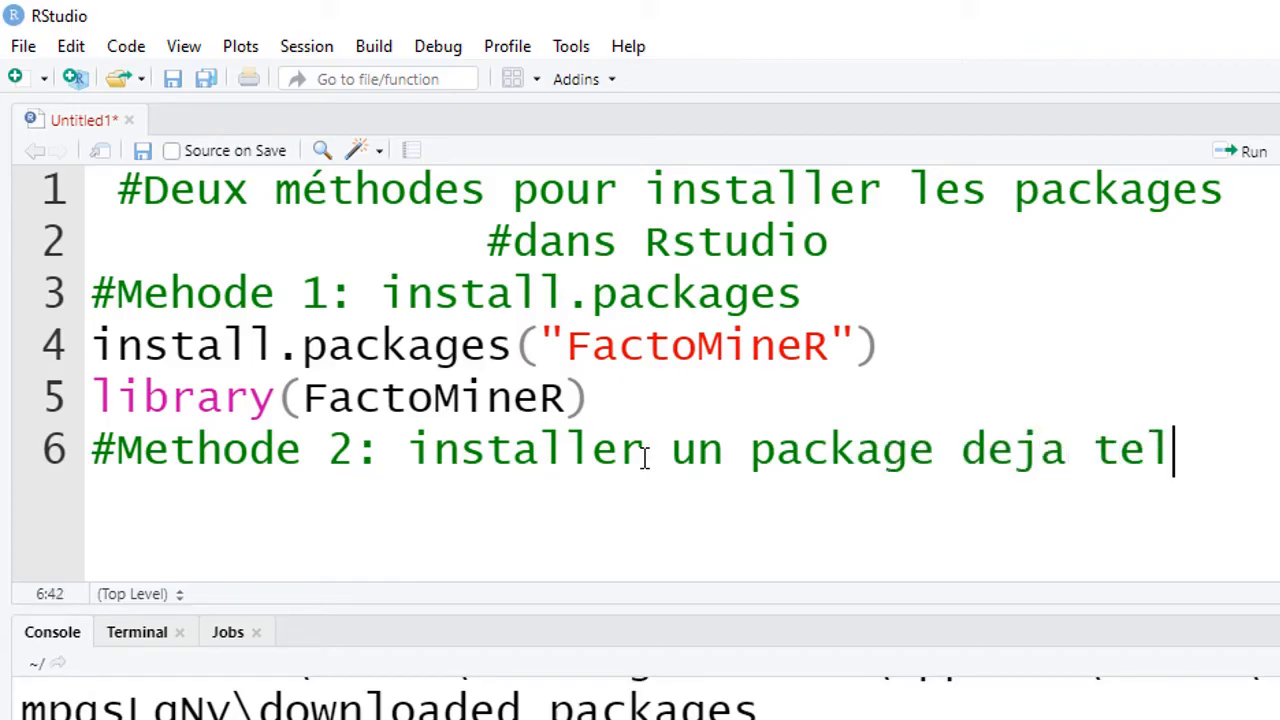
{"action": "type", "text": "har"}
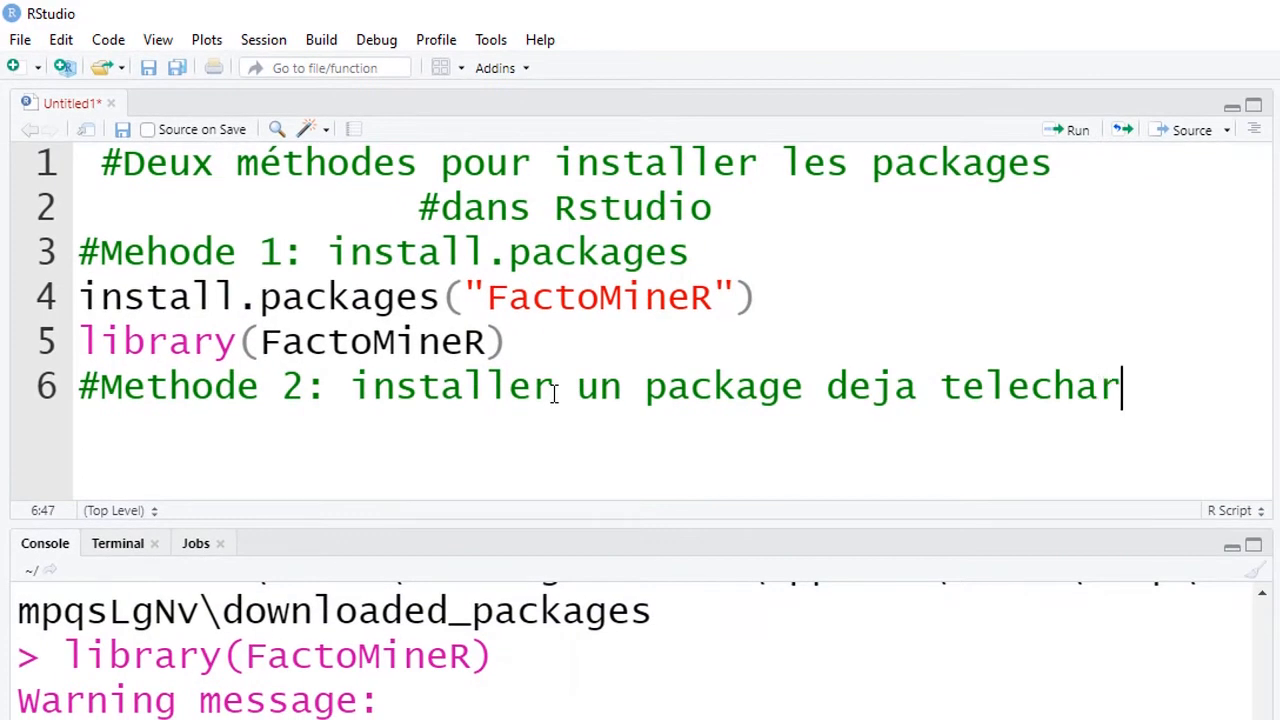
{"action": "type", "text": "ch"}
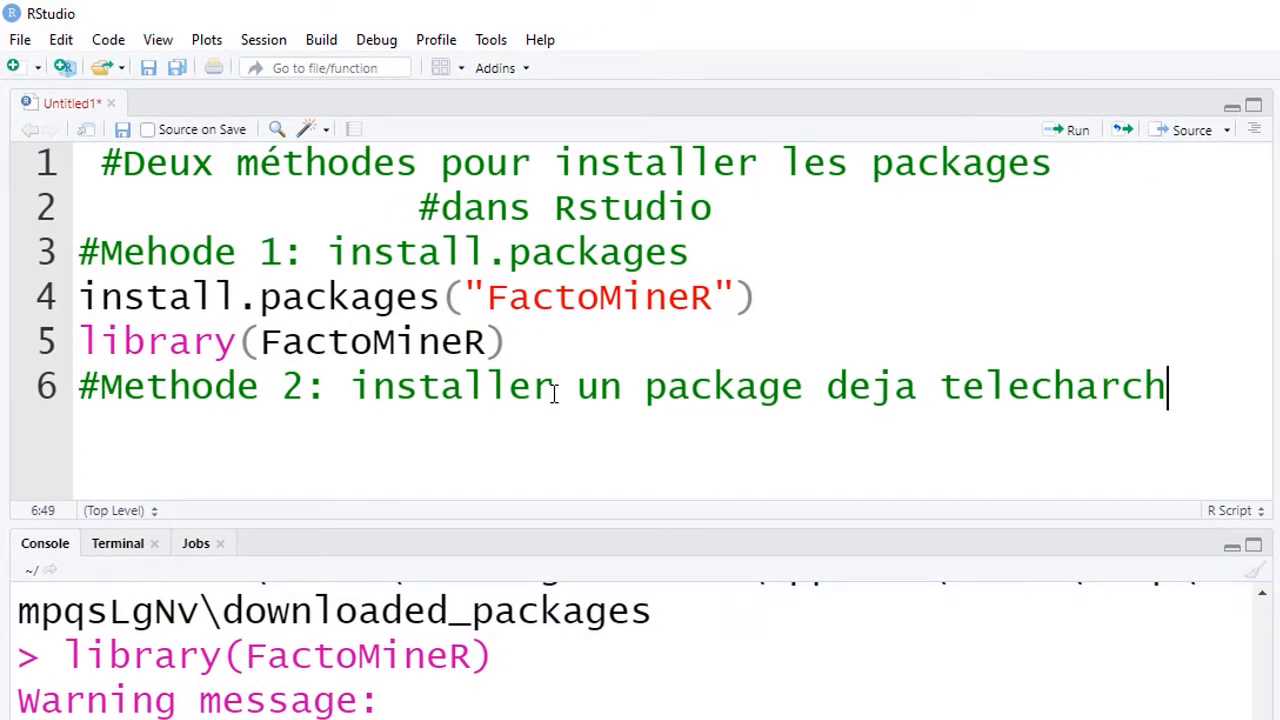
{"action": "key", "text": "BackSpace"}
{"action": "key", "text": "BackSpace"}
{"action": "type", "text": "ge"}
{"action": "key", "text": "BackSpace"}
{"action": "type", "text": "é"}
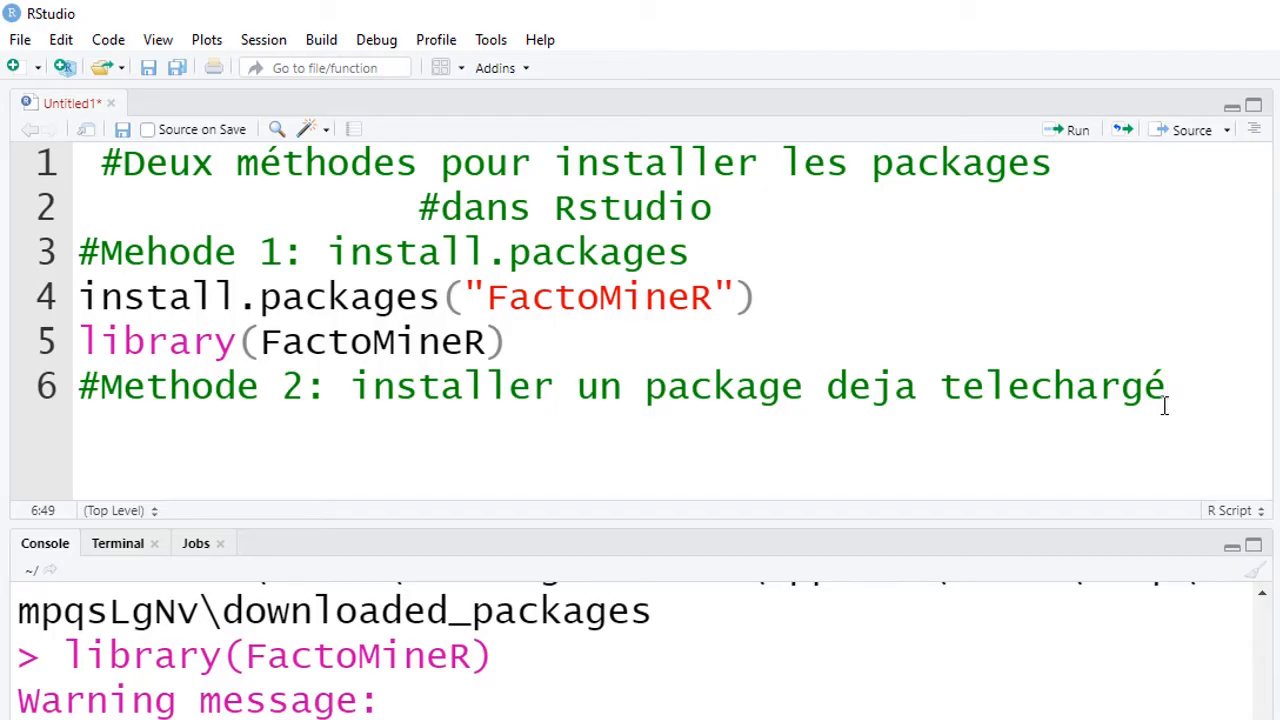
- Add the indented comment "#methode manuelle" on line 7 and start a new line 8
{"action": "key", "text": "Return"}
{"action": "type", "text": "3"}
{"action": "key", "text": "BackSpace"}
{"action": "type", "text": "#me"}
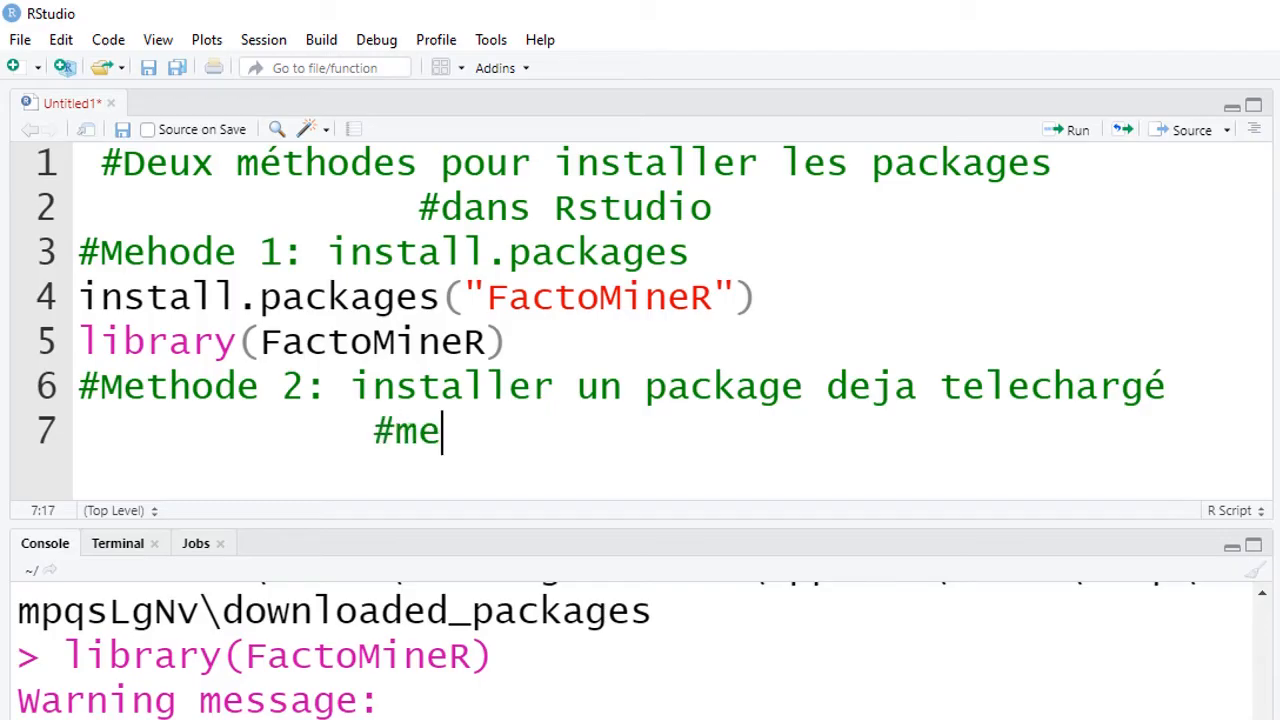
{"action": "type", "text": "thode m"}
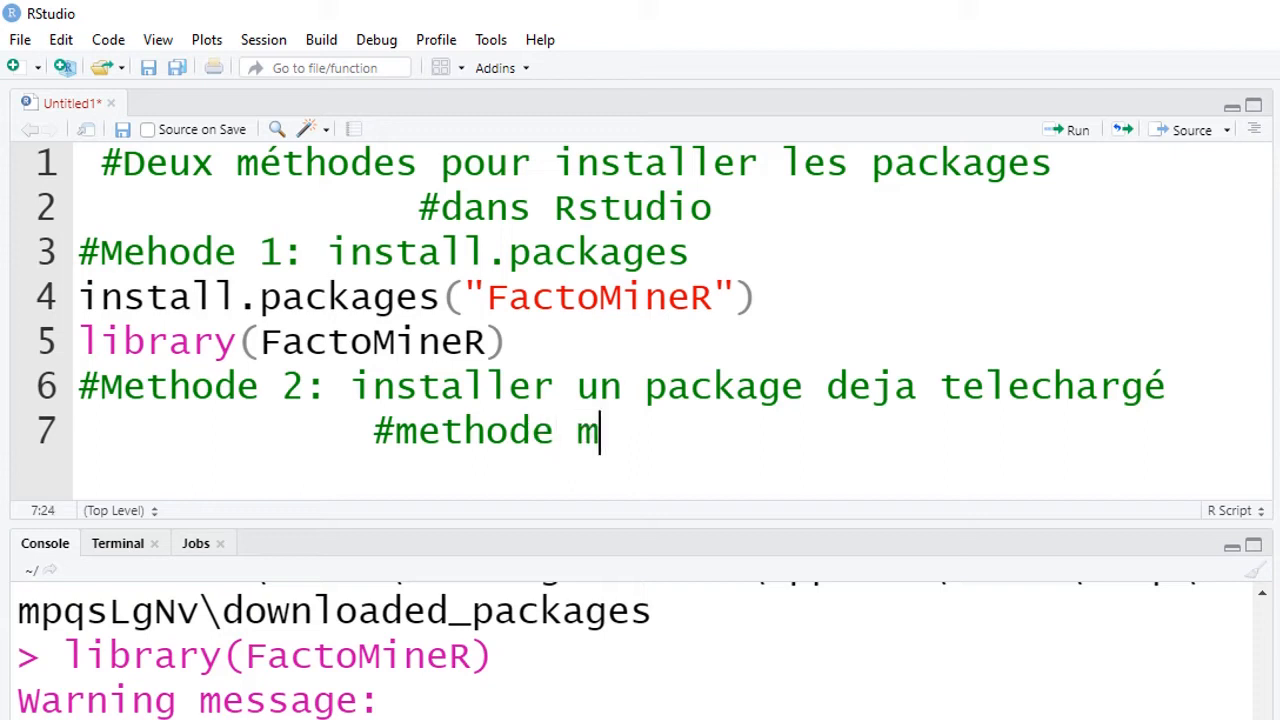
{"action": "type", "text": "anuell"}
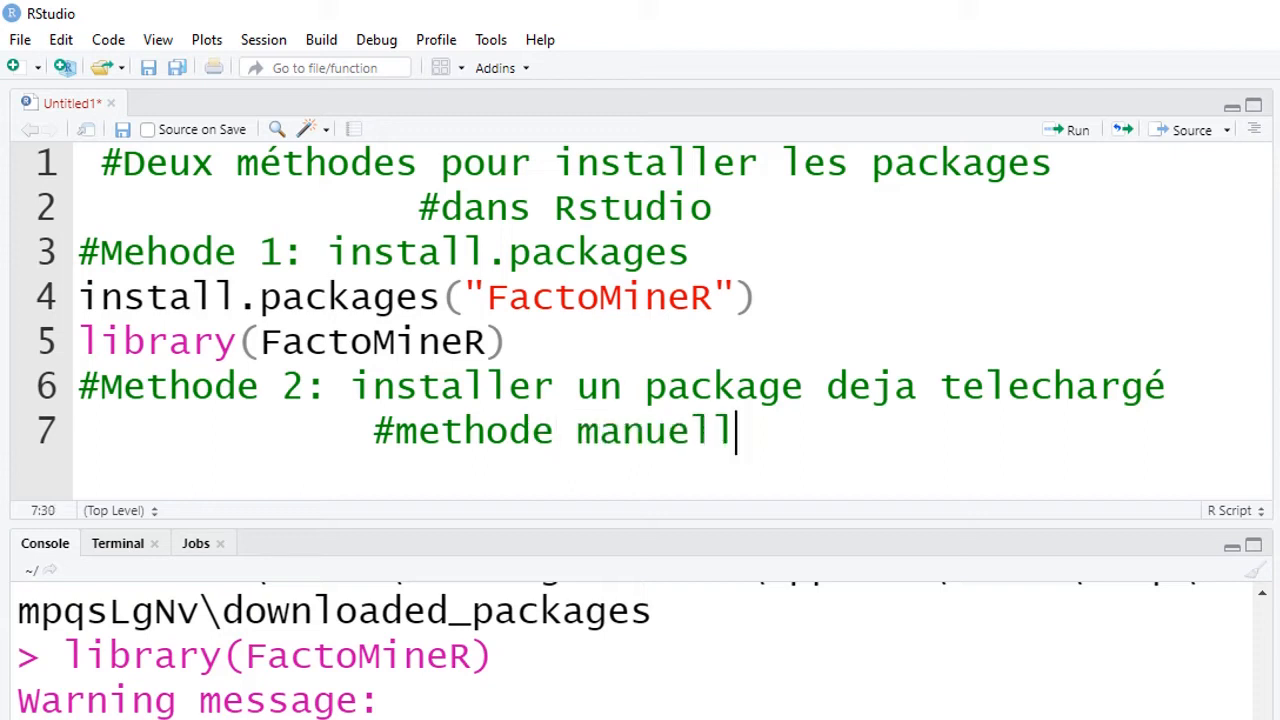
{"action": "type", "text": "e"}
{"action": "key", "text": "Return"}
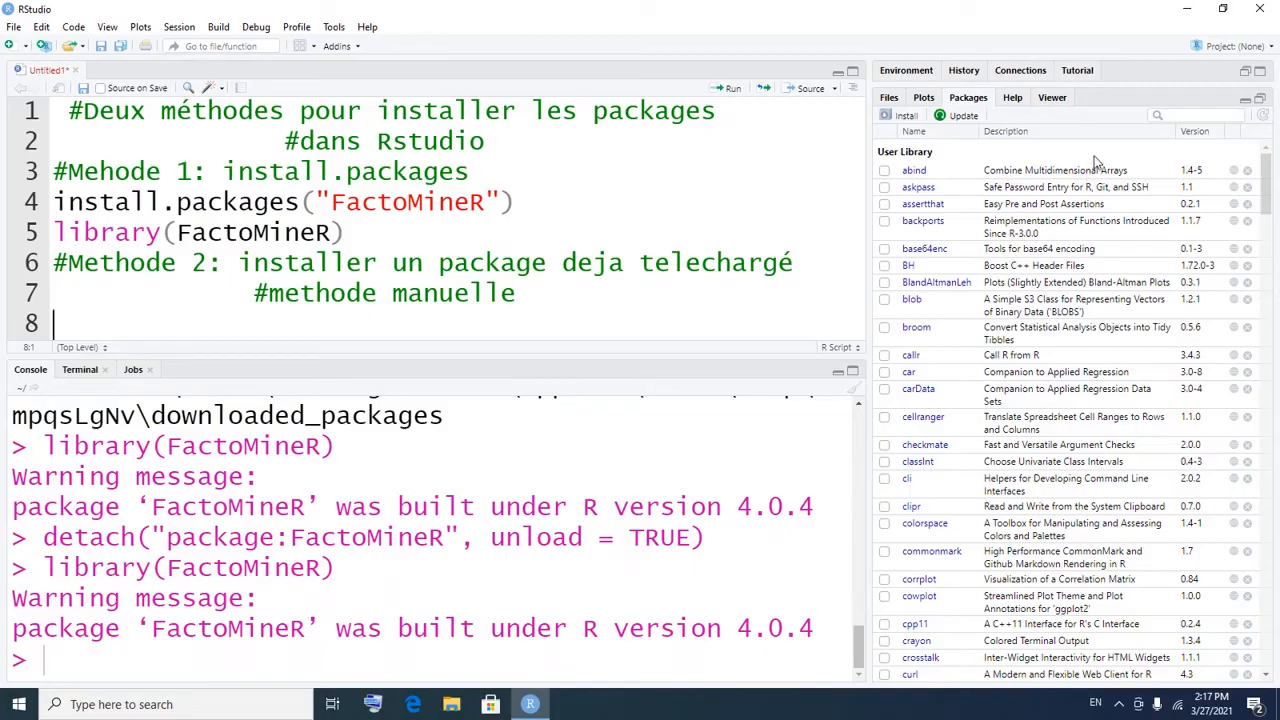
- Restore the package pane to its normal size and open the Install Packages dialog, moving it over the workspace
{"action": "left_click", "coordinate": [1259, 99]}
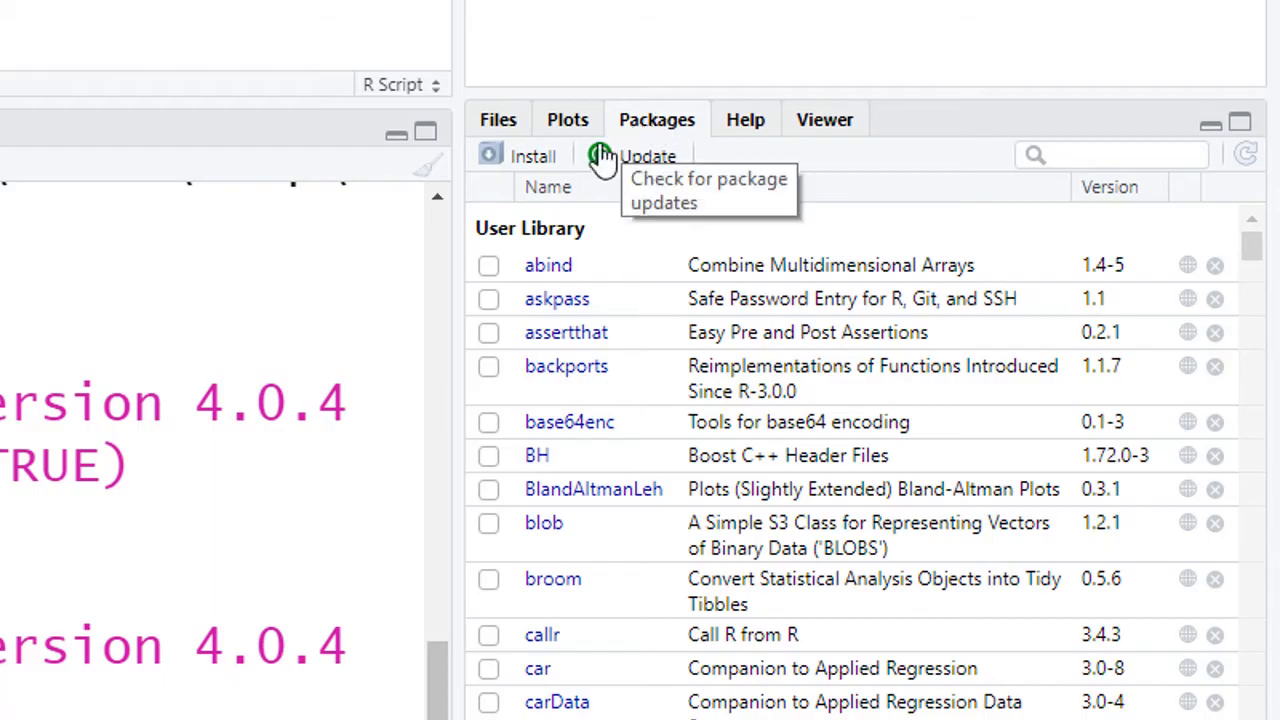
{"action": "left_click", "coordinate": [540, 168]}
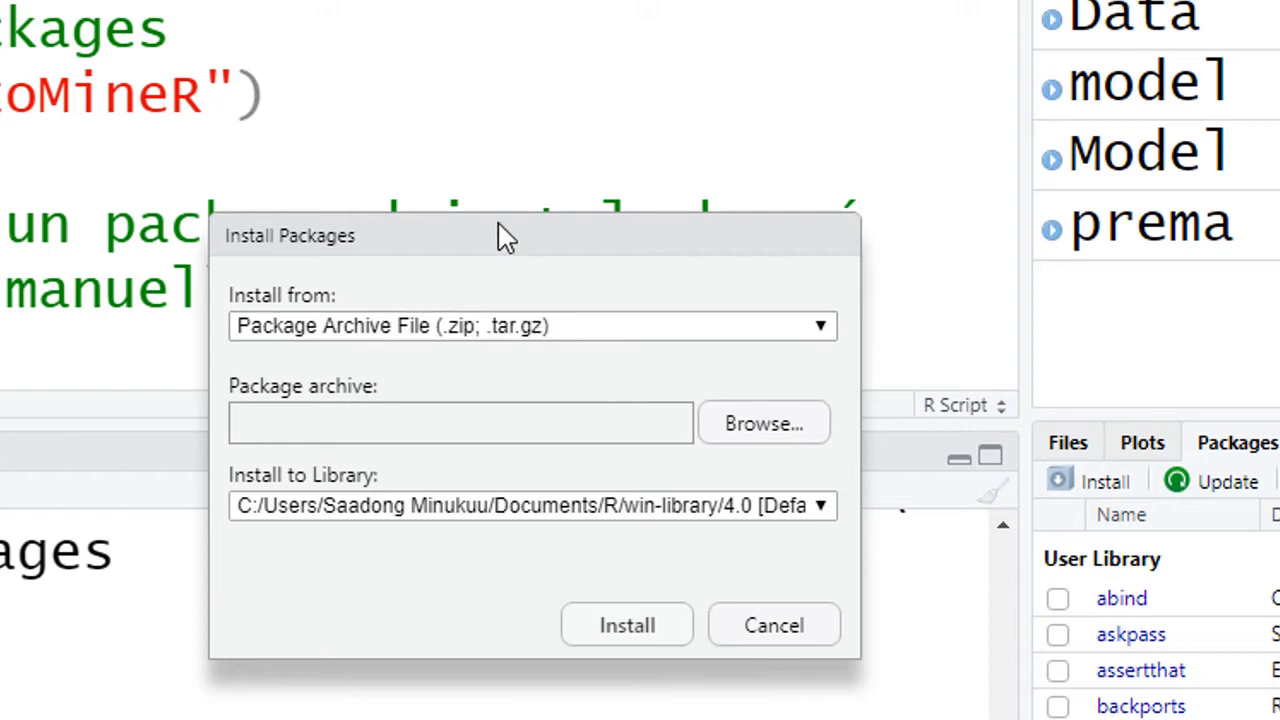
{"action": "left_click_drag", "start_coordinate": [505, 237], "coordinate": [894, 197]}
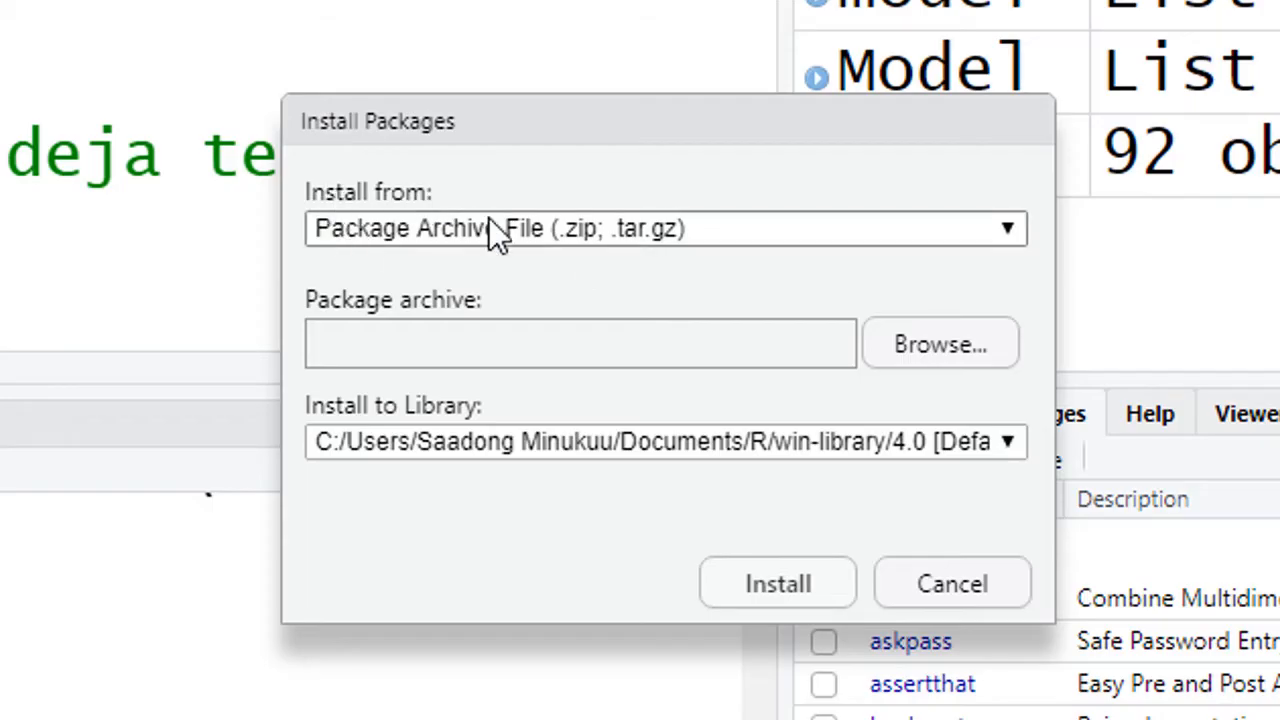
- Try Repository (CRAN) as the install source, return to Package Archive File (.zip; .tar.gz), and dismiss the archive file browser
{"action": "left_click", "coordinate": [588, 240]}
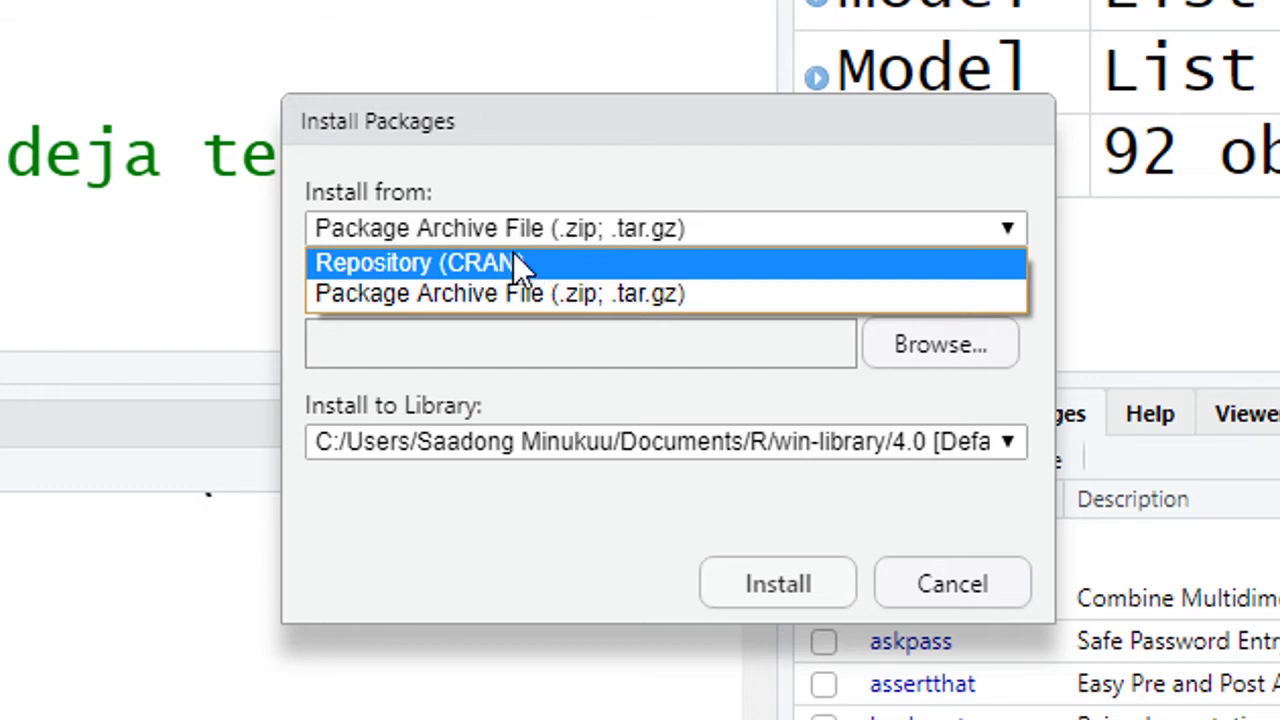
{"action": "left_click", "coordinate": [619, 275]}
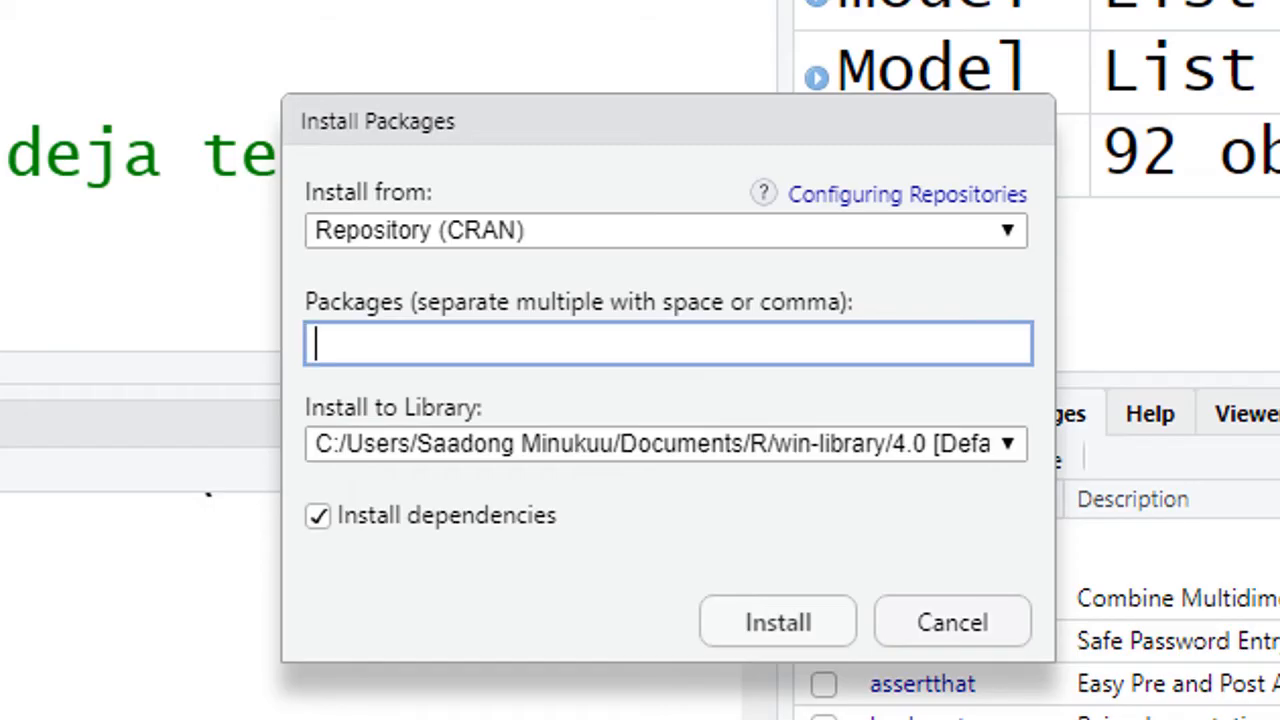
{"action": "left_click", "coordinate": [527, 226]}
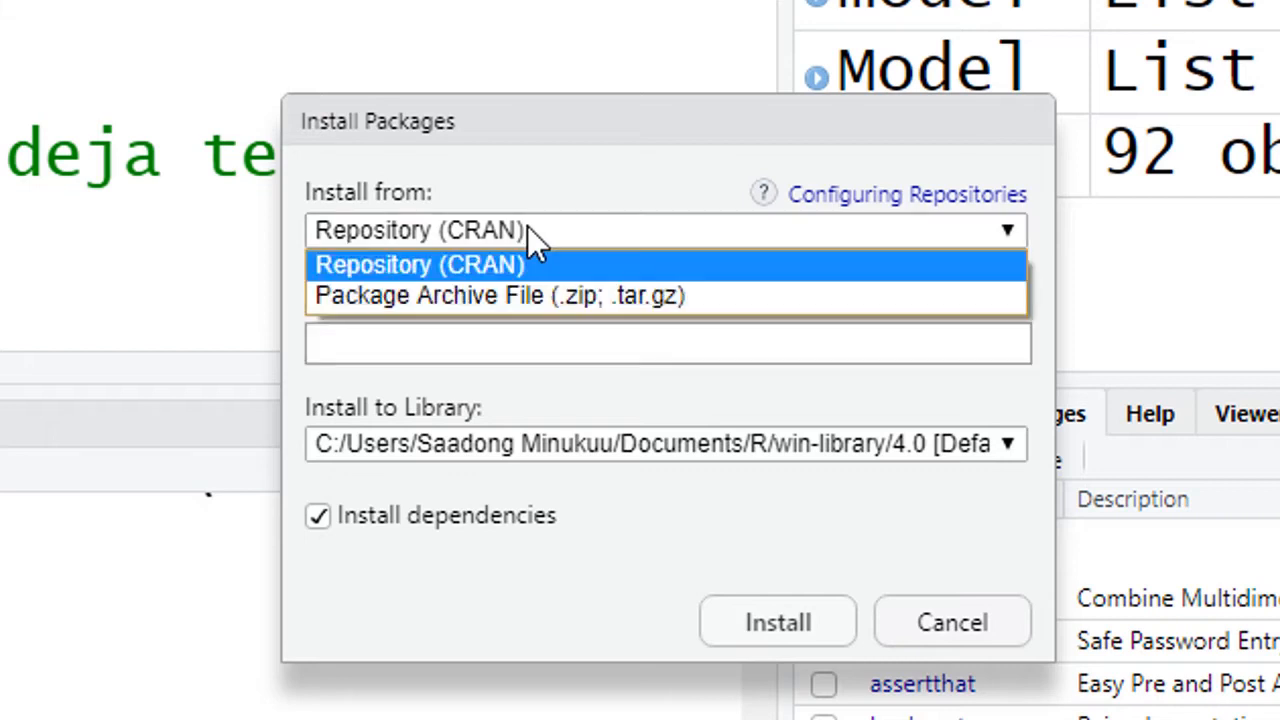
{"action": "left_click", "coordinate": [627, 295]}
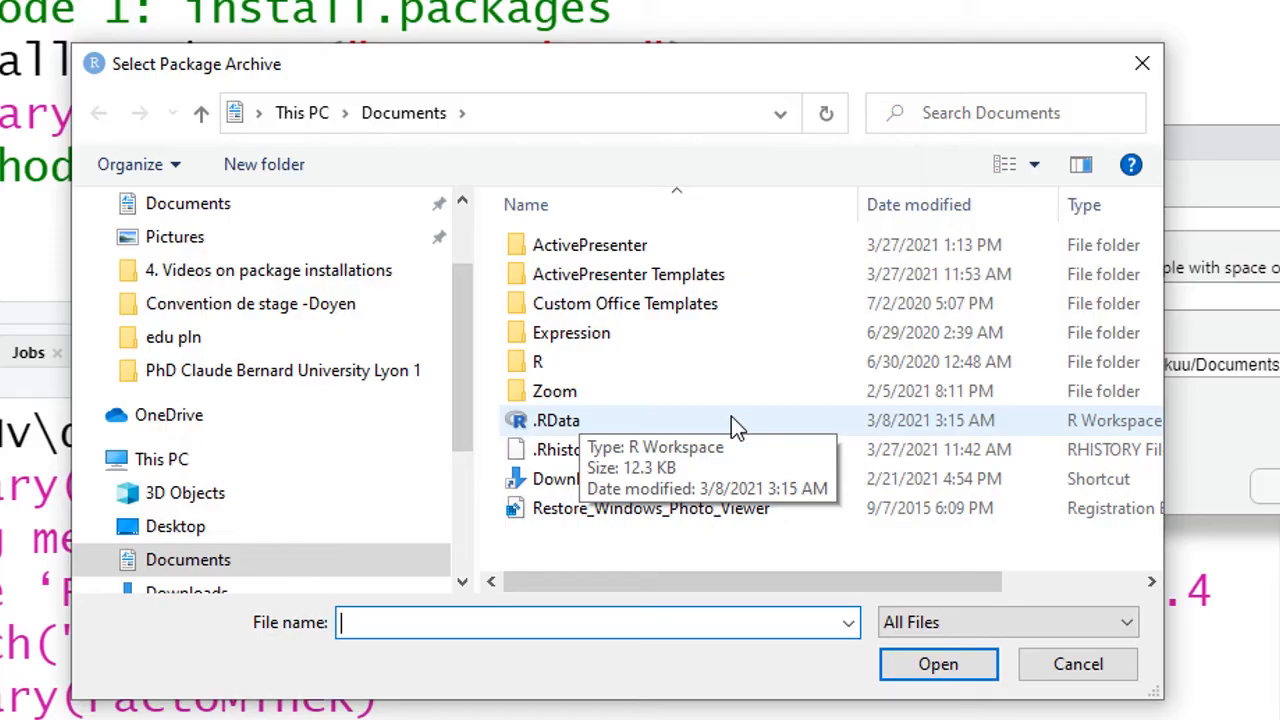
{"action": "left_click", "coordinate": [1077, 672]}
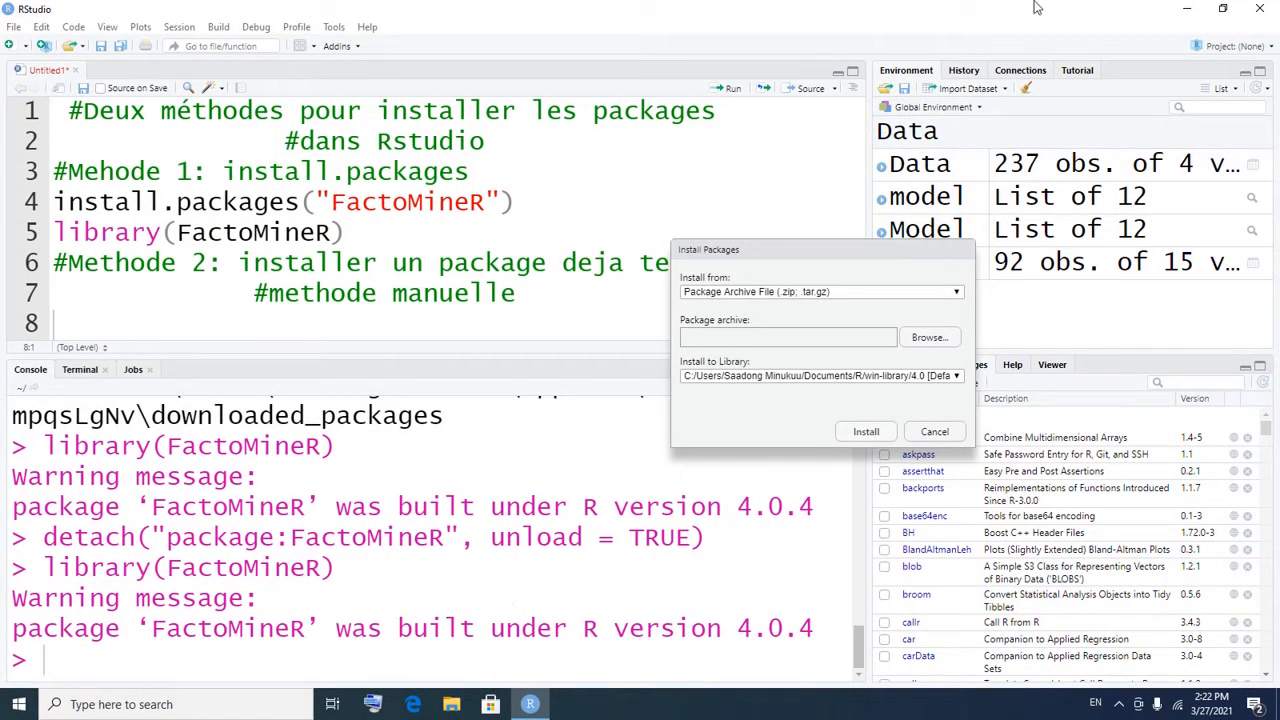
- Minimize RStudio, launch Firefox, and enter "facto" as the start of a web search
{"action": "left_click", "coordinate": [1185, 10]}
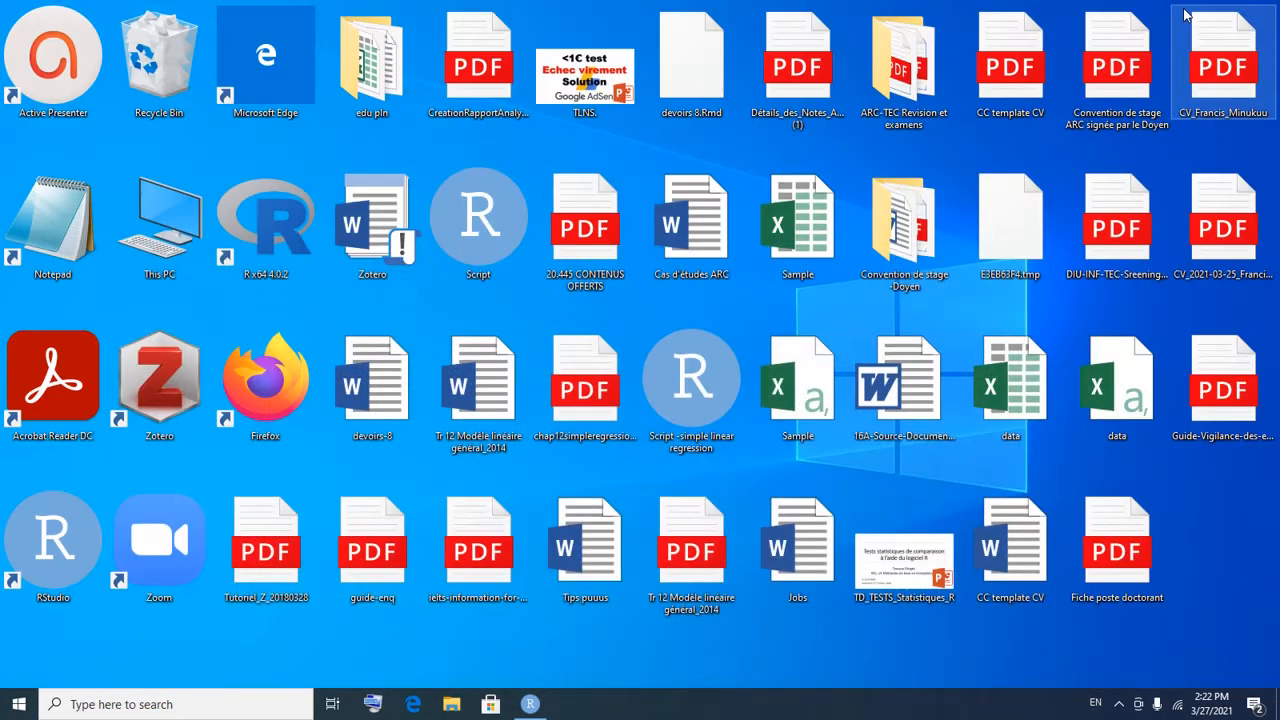
{"action": "double_click", "coordinate": [289, 389]}
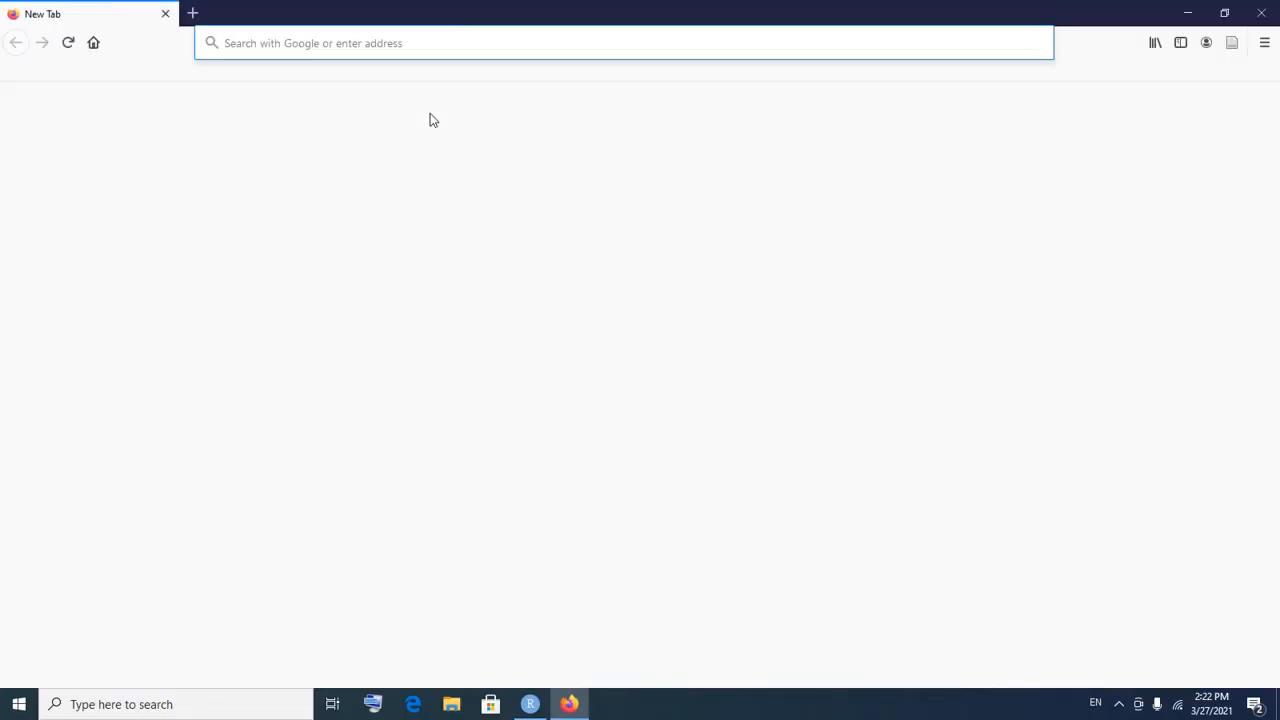
{"action": "left_click", "coordinate": [250, 43]}
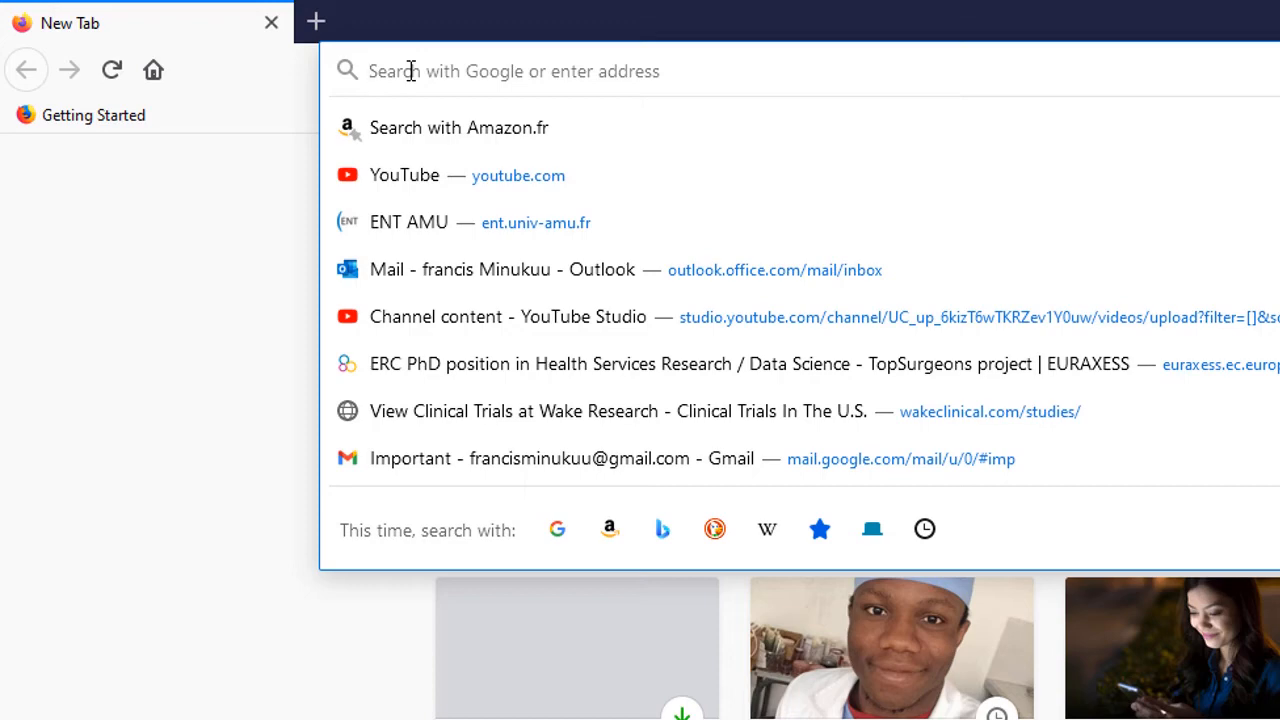
{"action": "type", "text": "fac"}
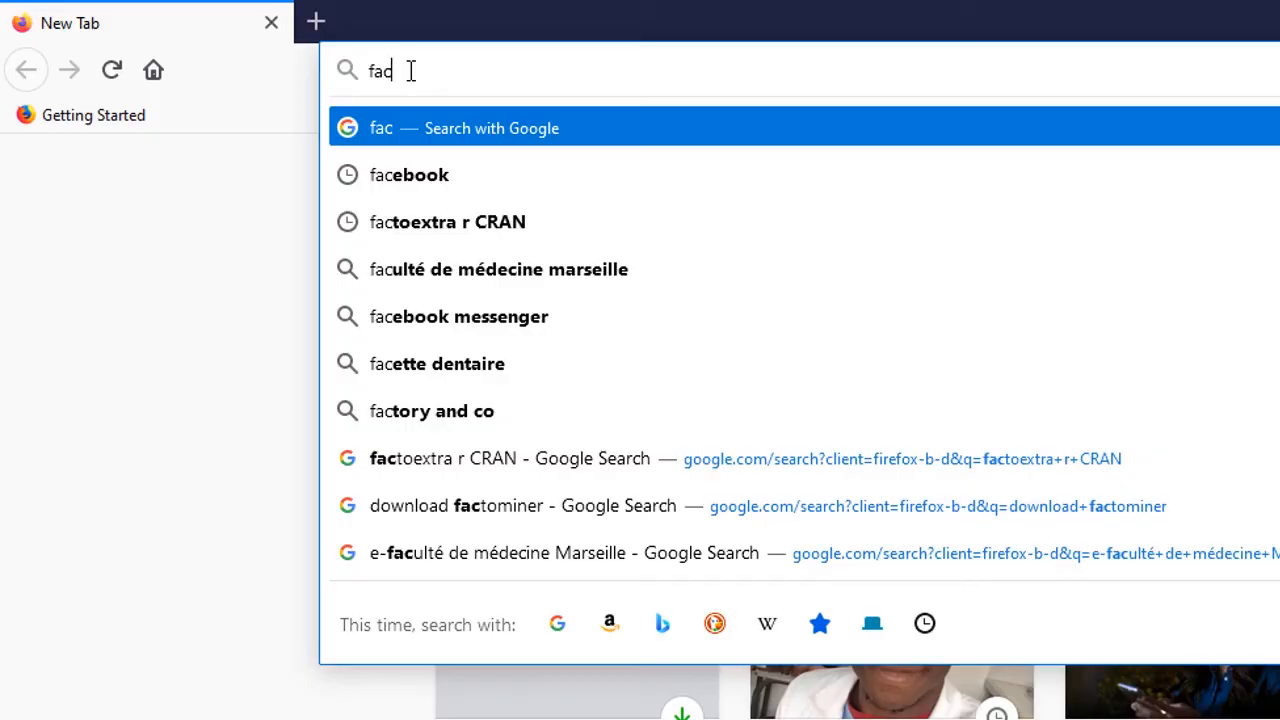
{"action": "type", "text": "to"}
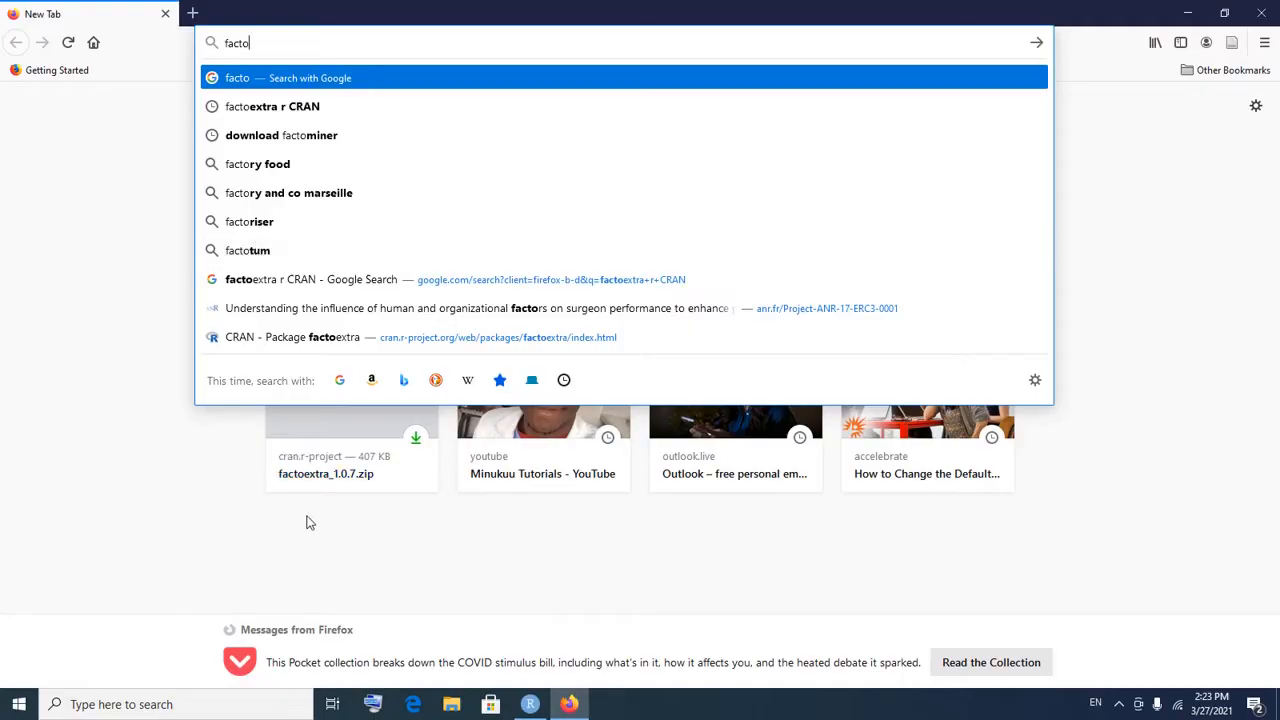
{"action": "left_click", "coordinate": [530, 704]}
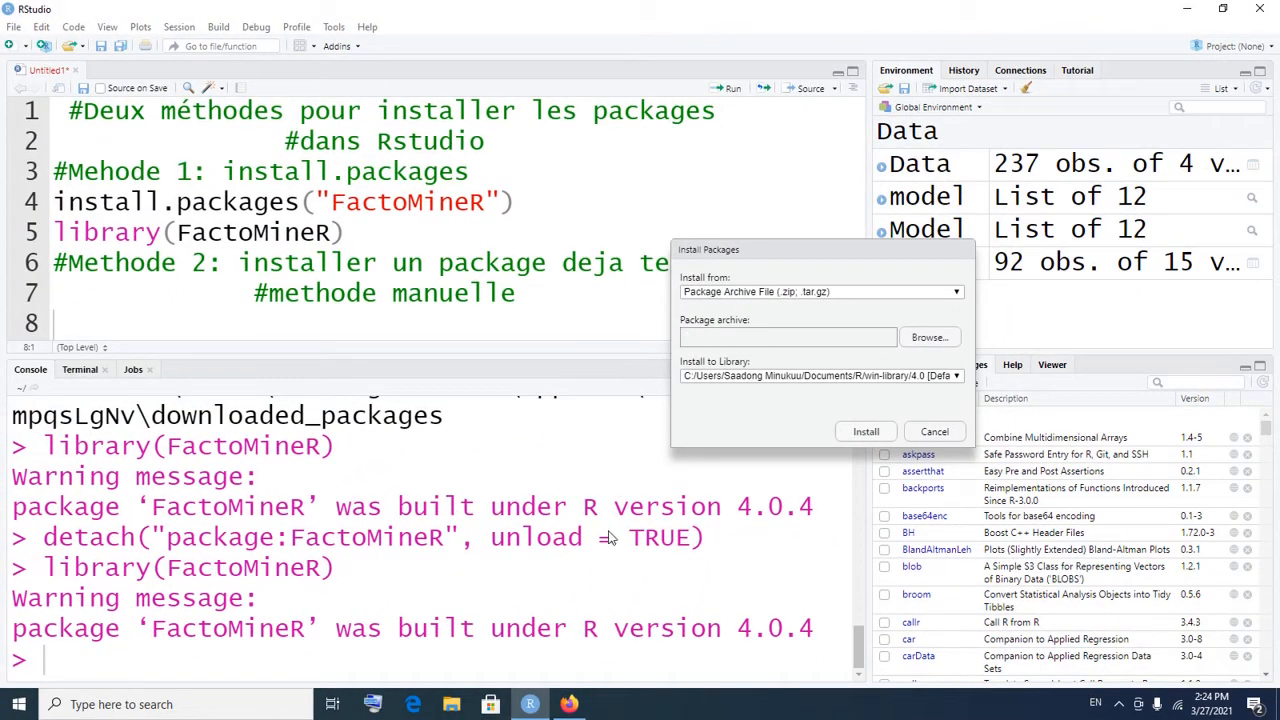
{"action": "mouse_move", "coordinate": [572, 707]}
{"action": "left_click", "coordinate": [569, 704]}
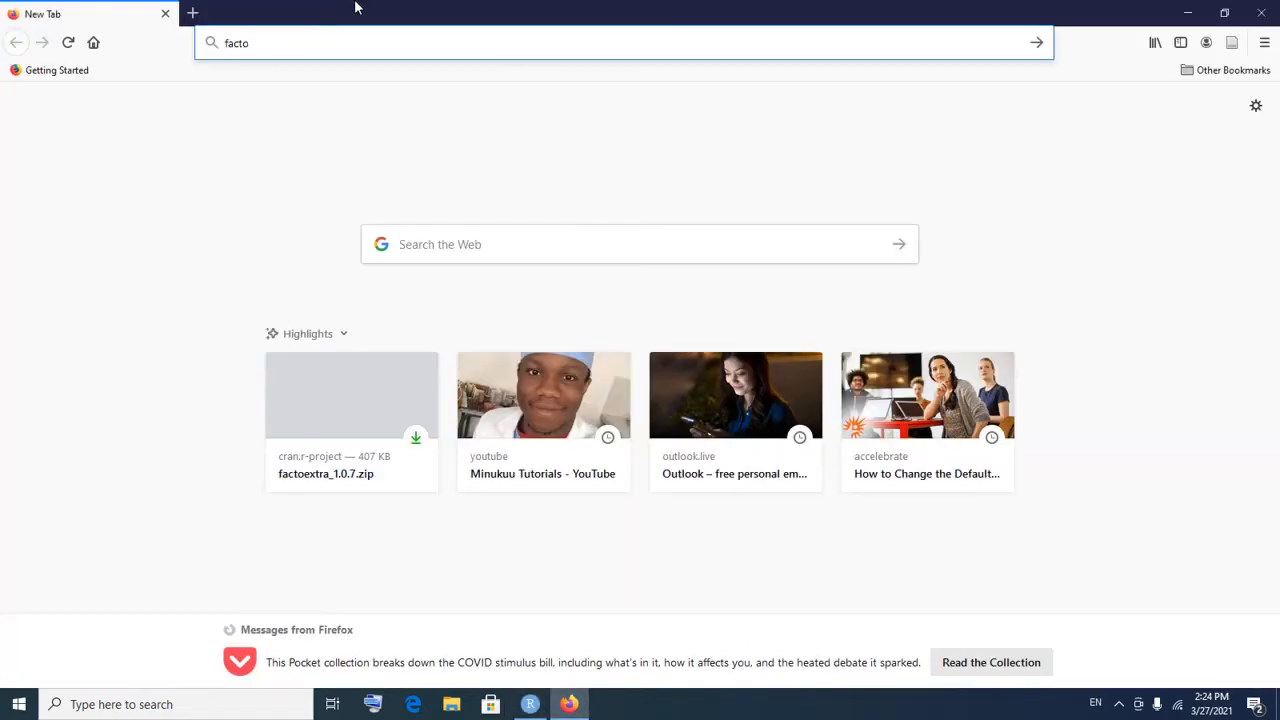
{"action": "left_click", "coordinate": [294, 46]}
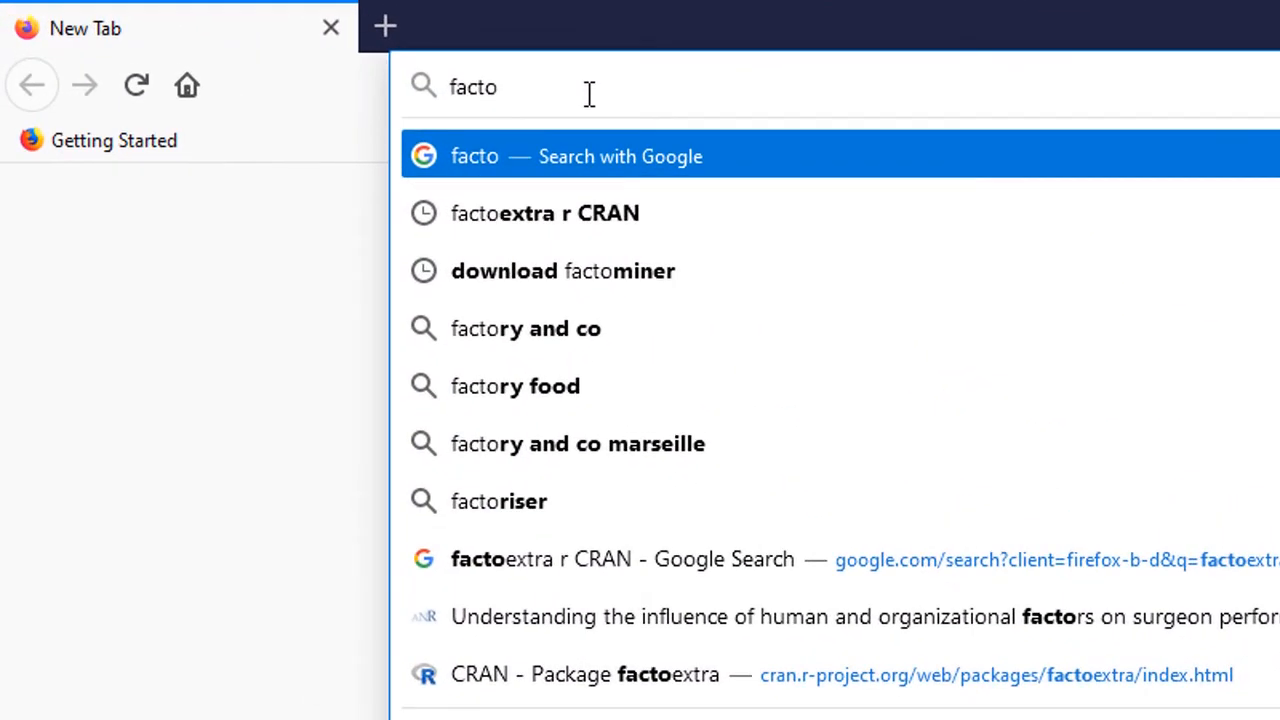
{"action": "type", "text": "mi"}
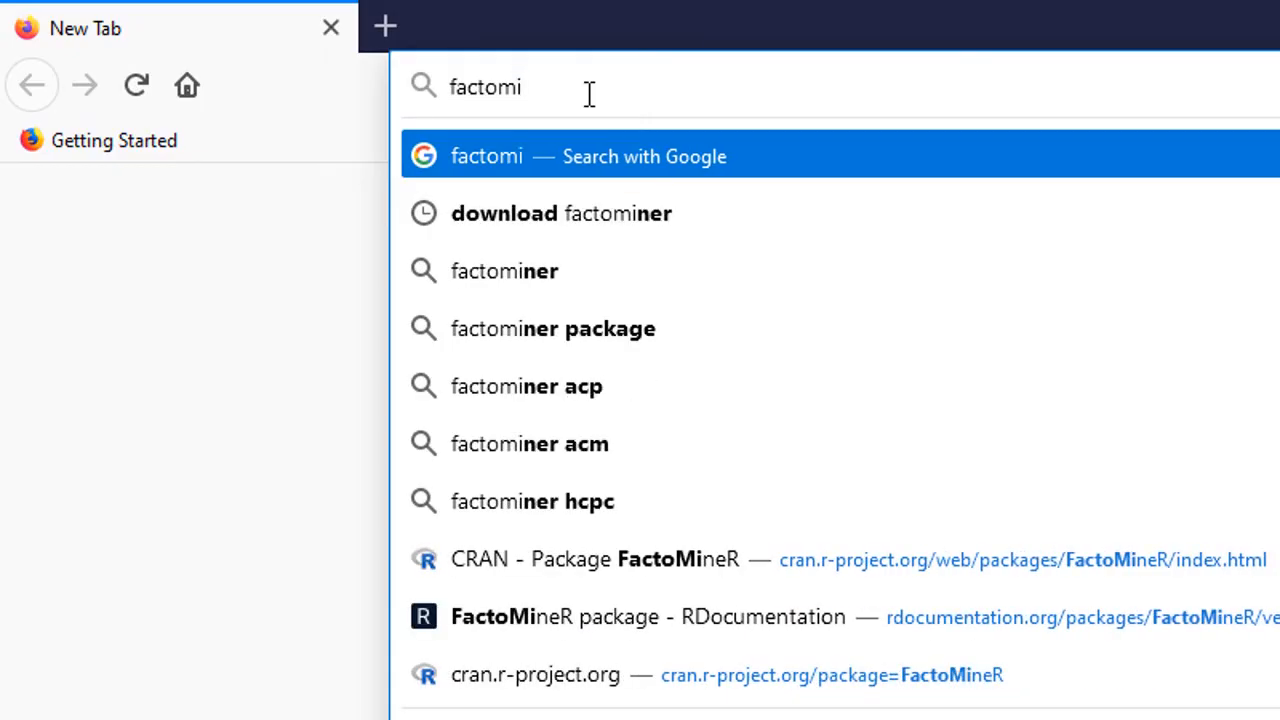
{"action": "type", "text": "ne"}
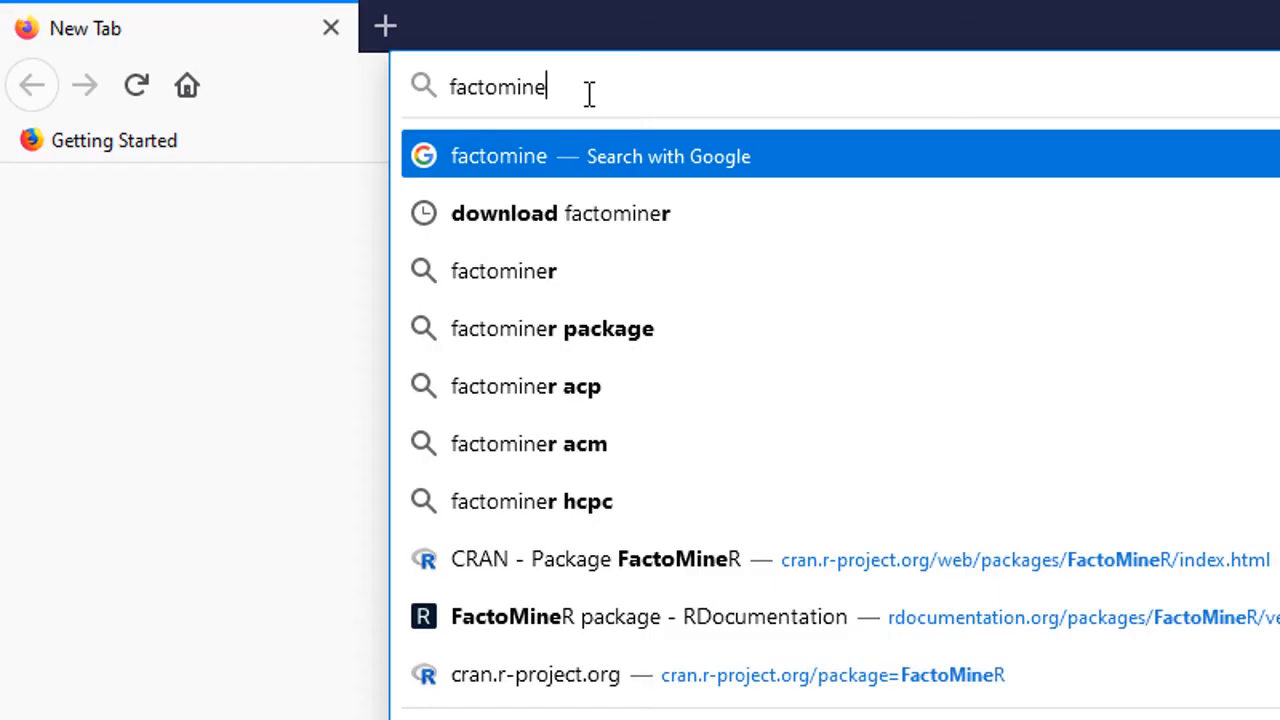
{"action": "key", "text": "BackSpace"}
{"action": "key", "text": "BackSpace"}
{"action": "key", "text": "BackSpace"}
{"action": "key", "text": "BackSpace"}
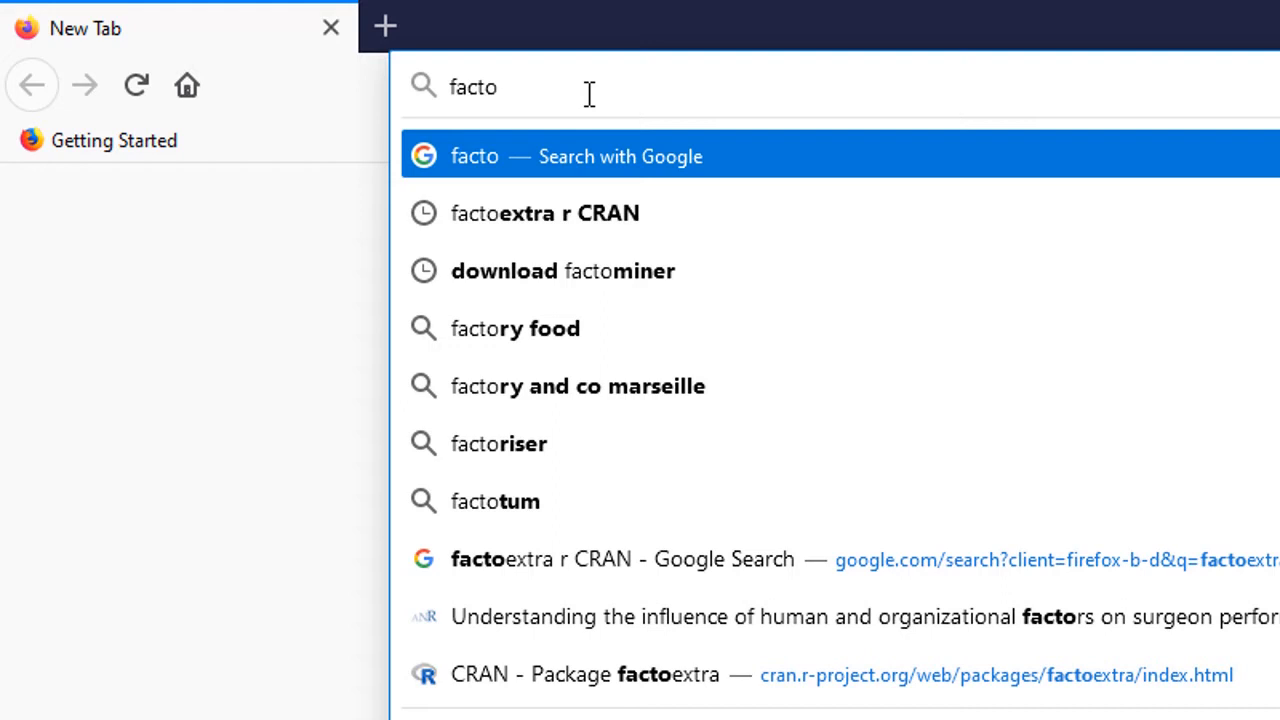
- Complete the search query as "factoextra r CRAN" and run the web search
{"action": "type", "text": "ext"}
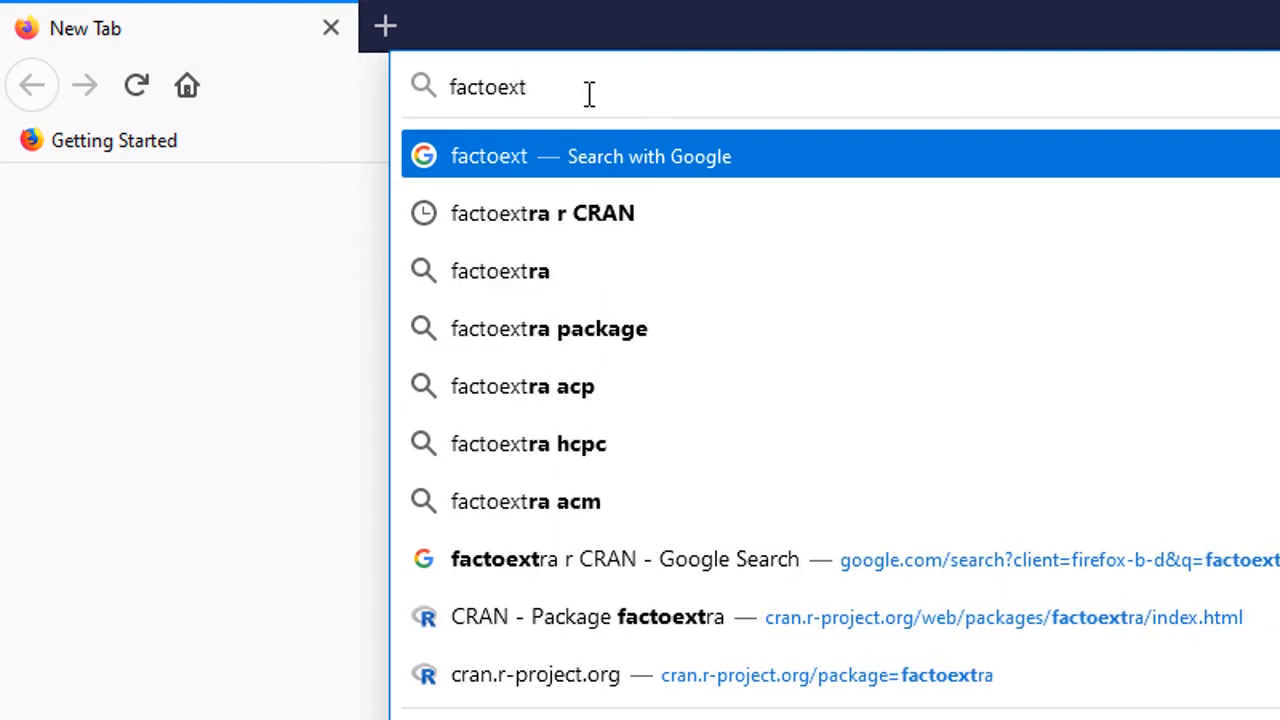
{"action": "type", "text": "ra r"}
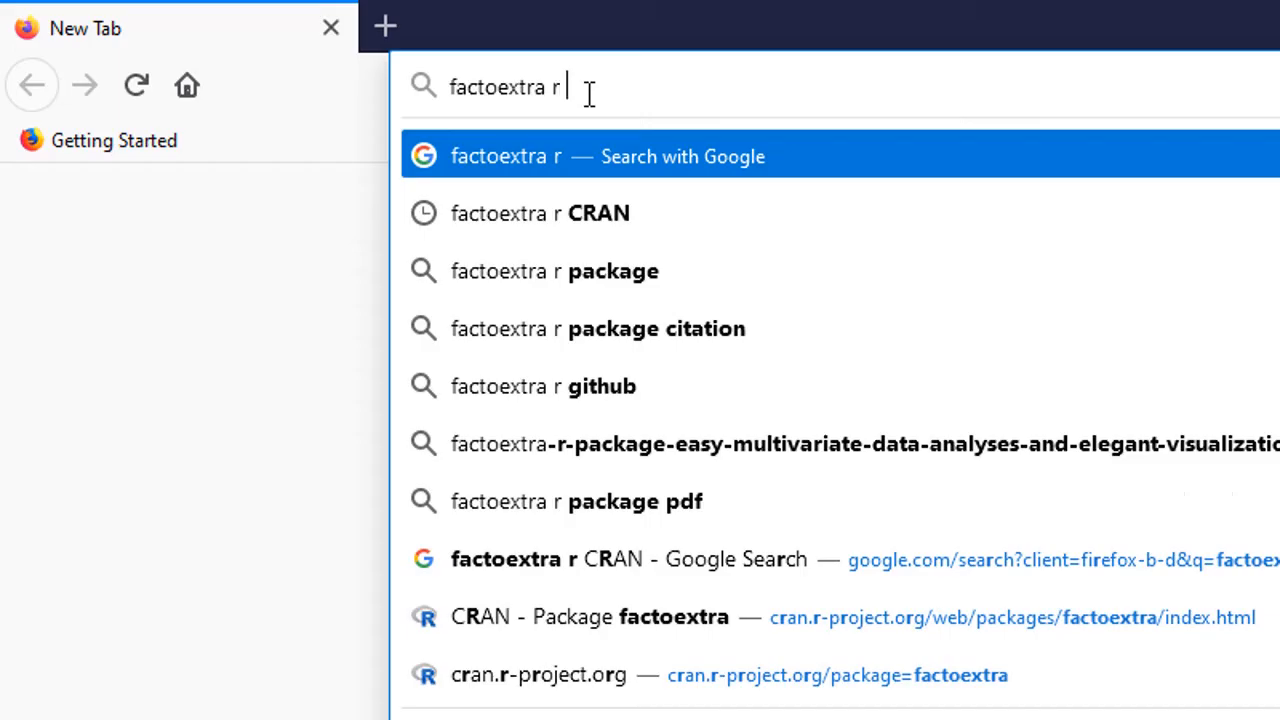
{"action": "type", "text": "CRAN"}
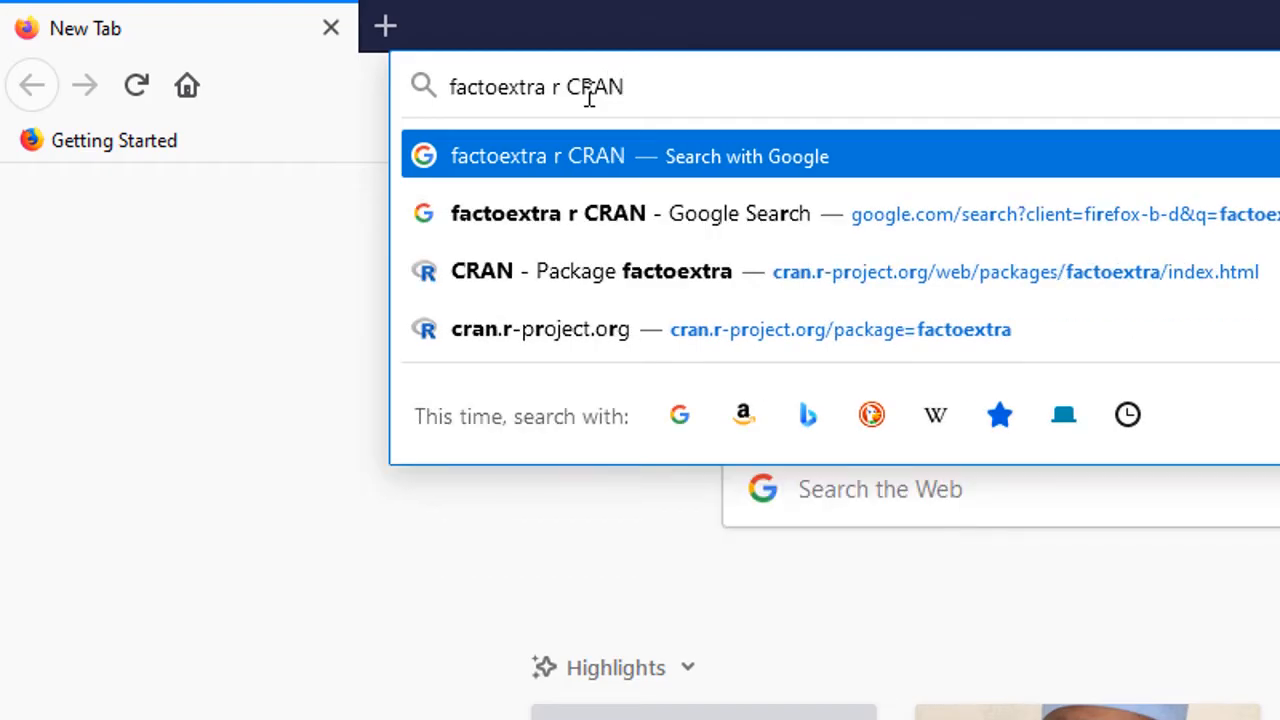
{"action": "key", "text": "Return"}
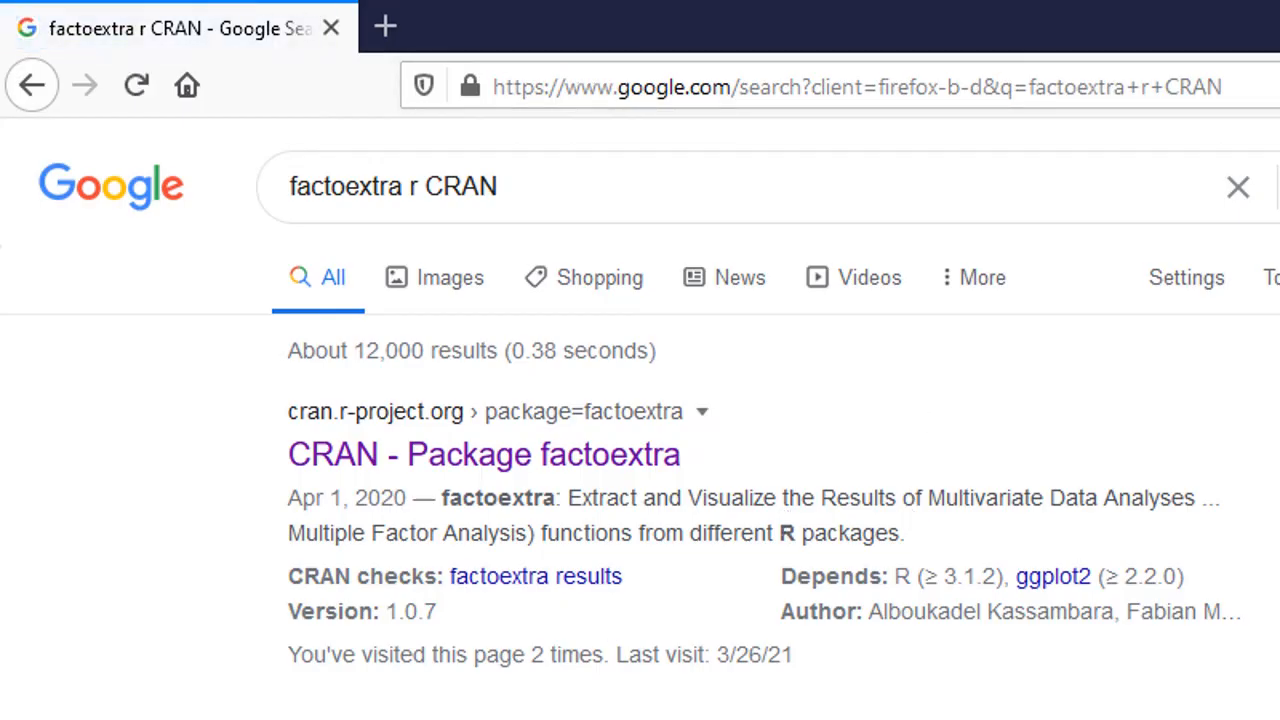
- Open the CRAN page of the factoextra package and save its r-devel Windows binary factoextra_1.0.7.zip
{"action": "scroll", "coordinate": [640, 450], "scroll_direction": "down", "scroll_amount": 4}
{"action": "scroll", "coordinate": [640, 450], "scroll_direction": "up", "scroll_amount": 4}
{"action": "left_click", "coordinate": [405, 470]}
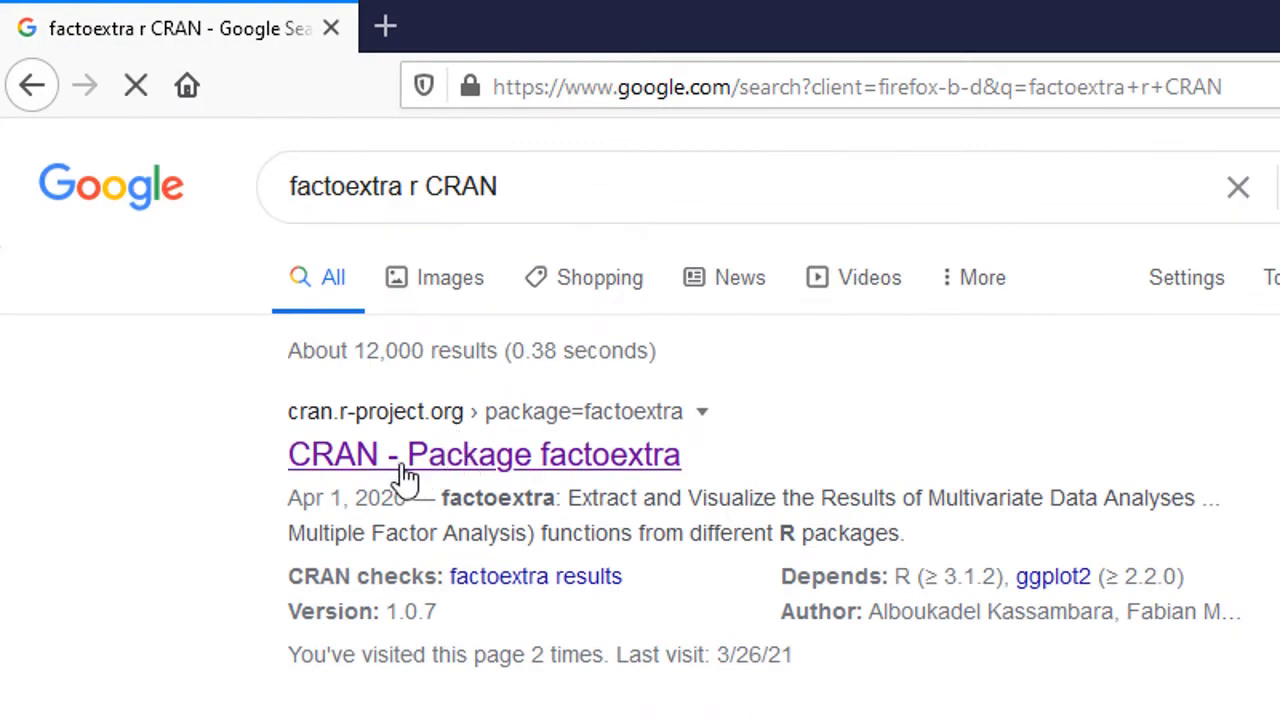
{"action": "left_click", "coordinate": [586, 458]}
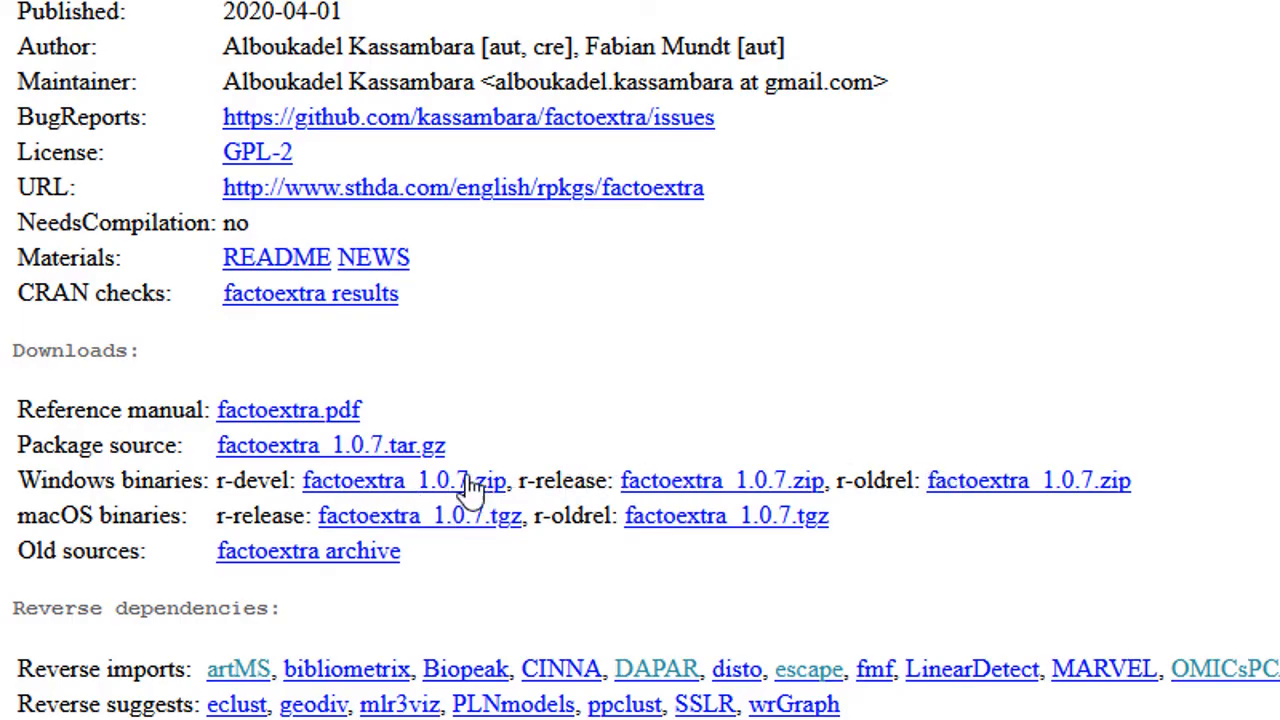
{"action": "left_click", "coordinate": [415, 490]}
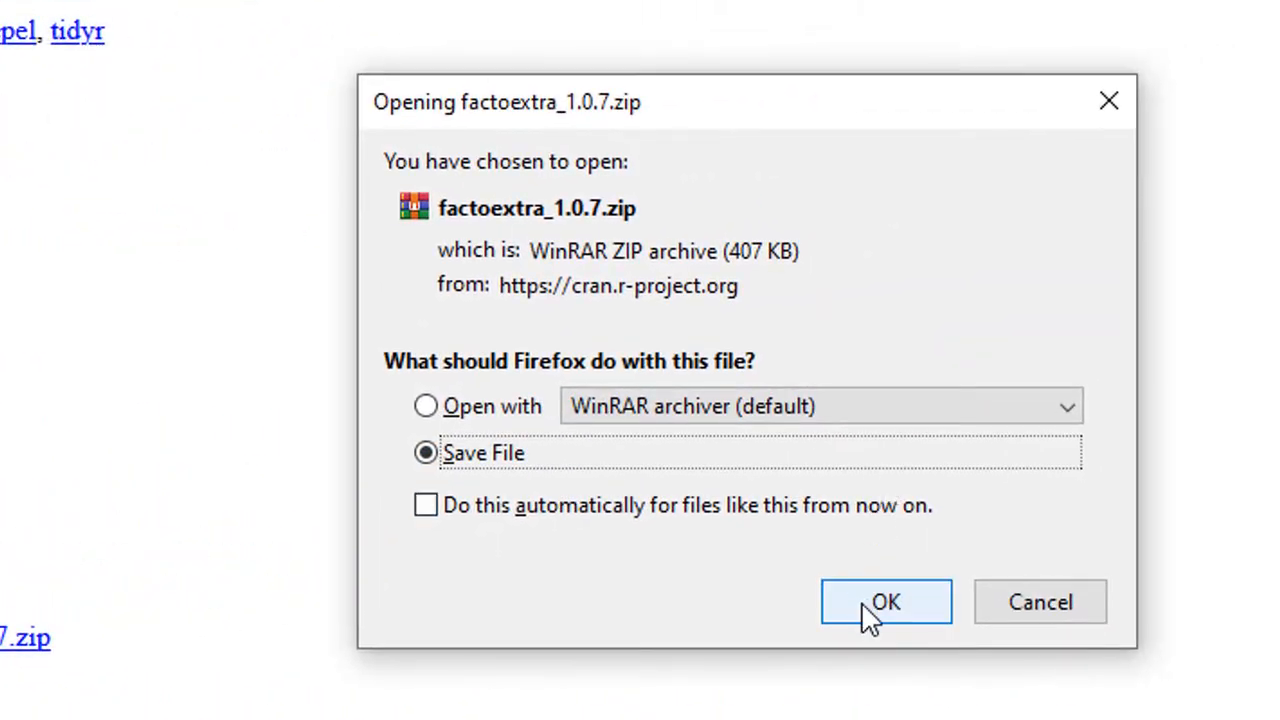
{"action": "left_click", "coordinate": [868, 612]}
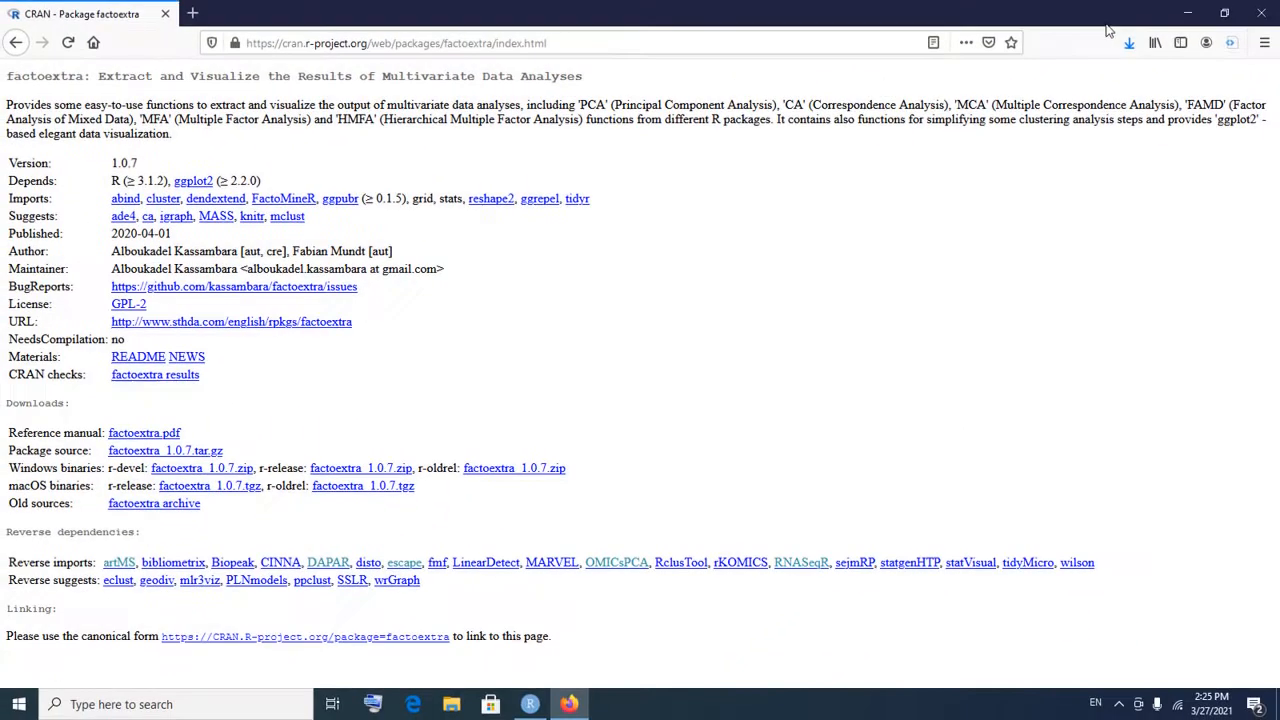
- Return to RStudio and cancel the open Install Packages dialog
{"action": "left_click", "coordinate": [1186, 14]}
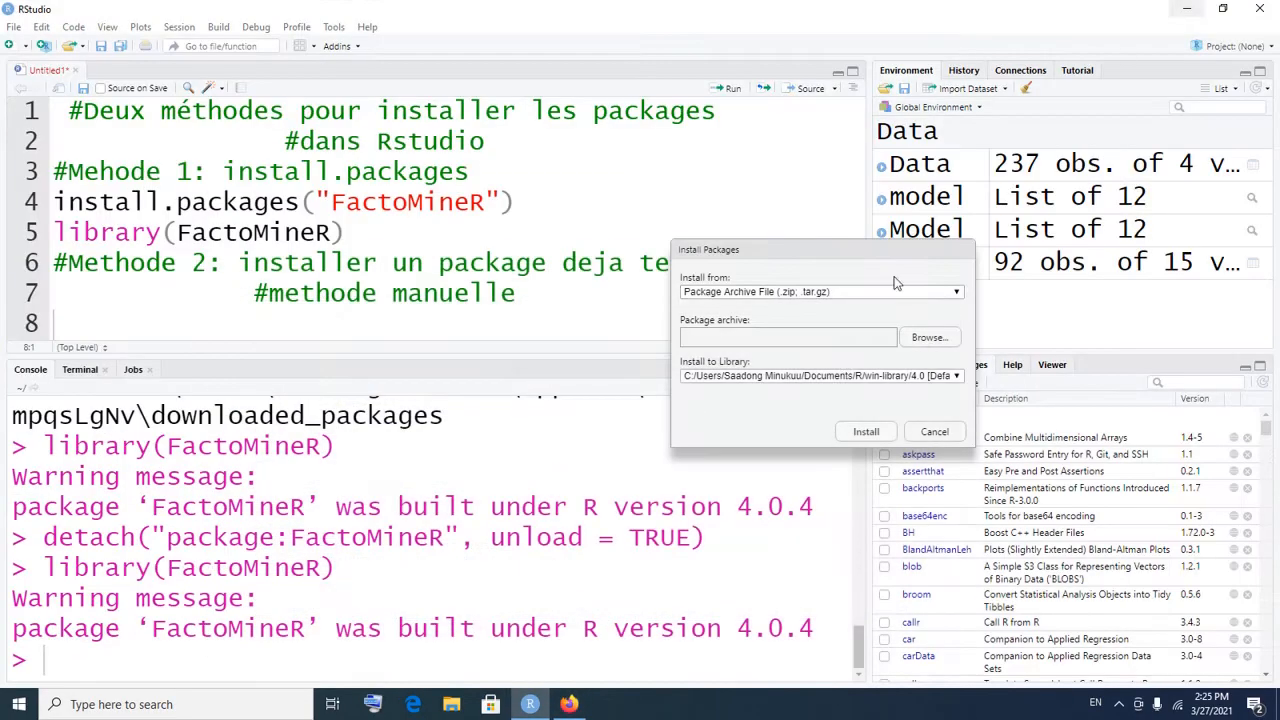
{"action": "left_click", "coordinate": [932, 432]}
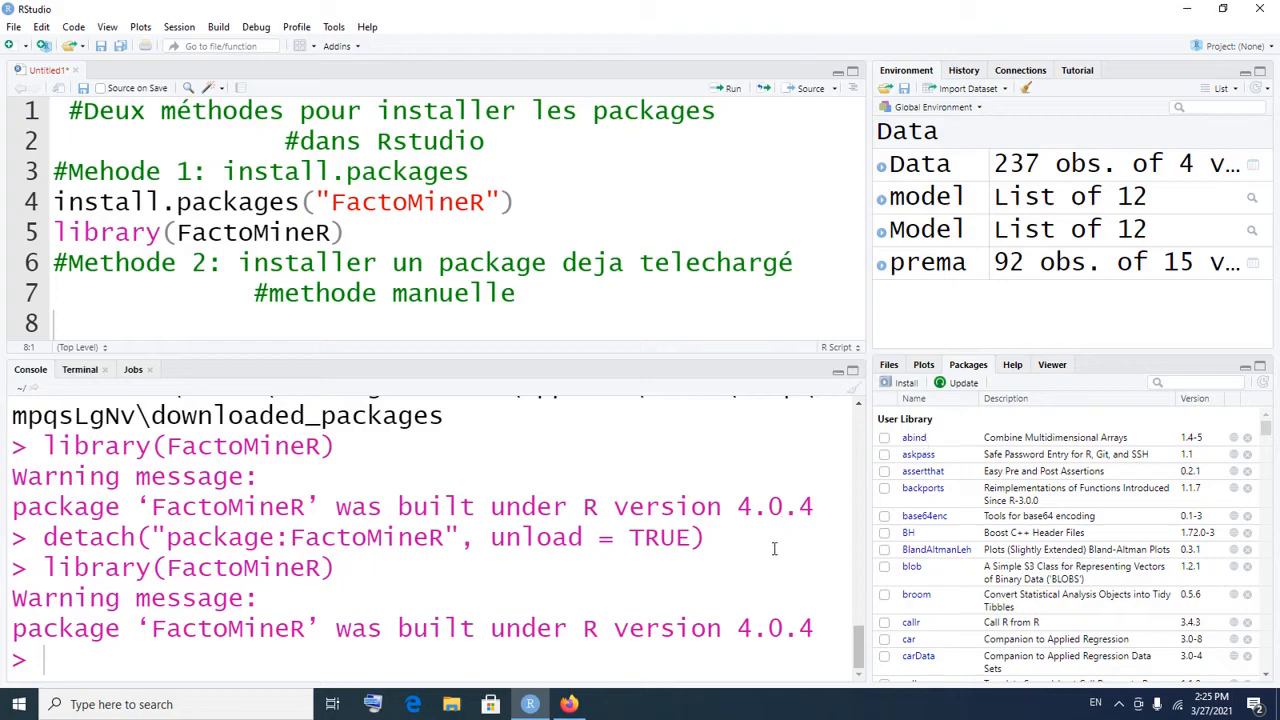
- Switch to Firefox, show the downloaded factoextra archive in its containing folder, and minimize the folder window
{"action": "left_click", "coordinate": [568, 704]}
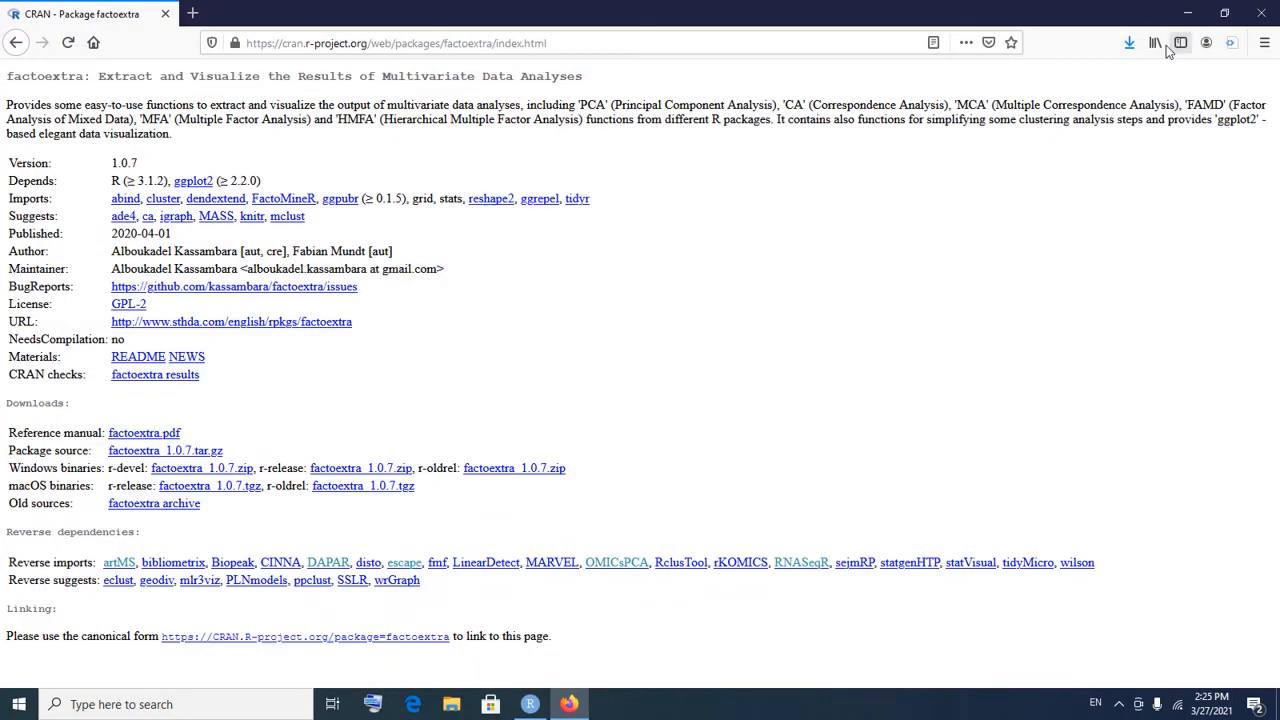
{"action": "left_click", "coordinate": [1127, 46]}
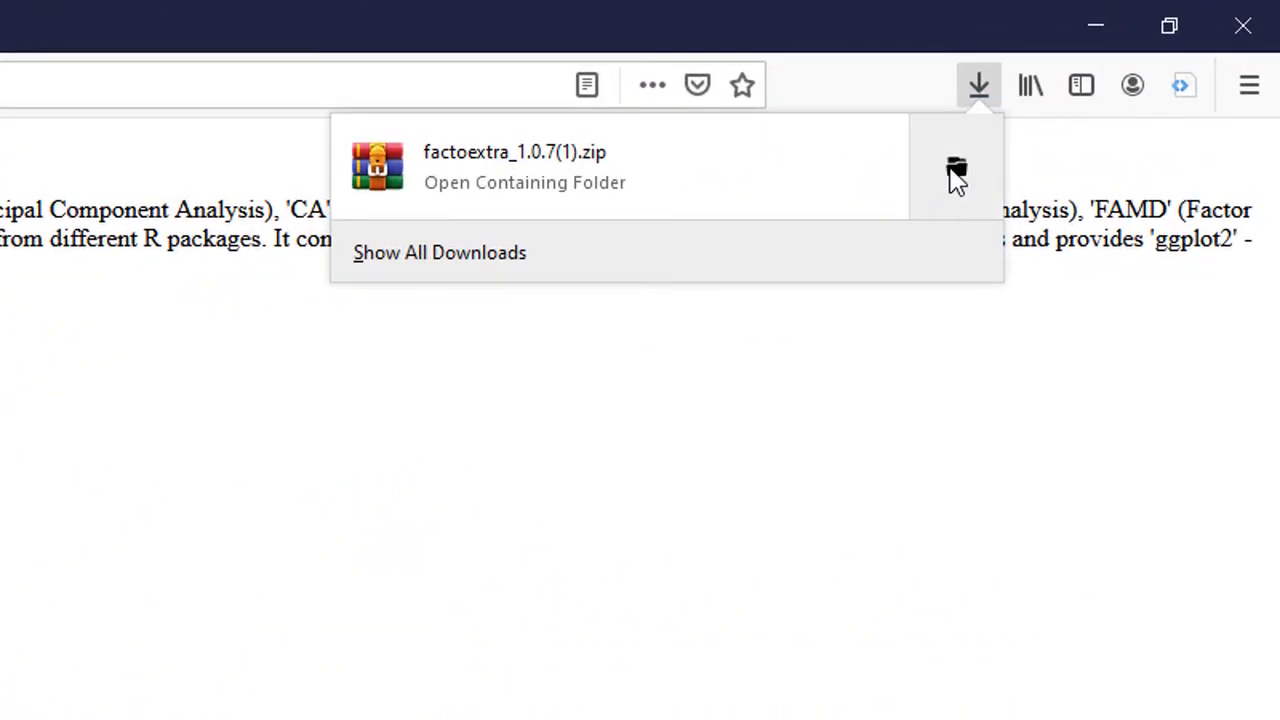
{"action": "left_click", "coordinate": [957, 175]}
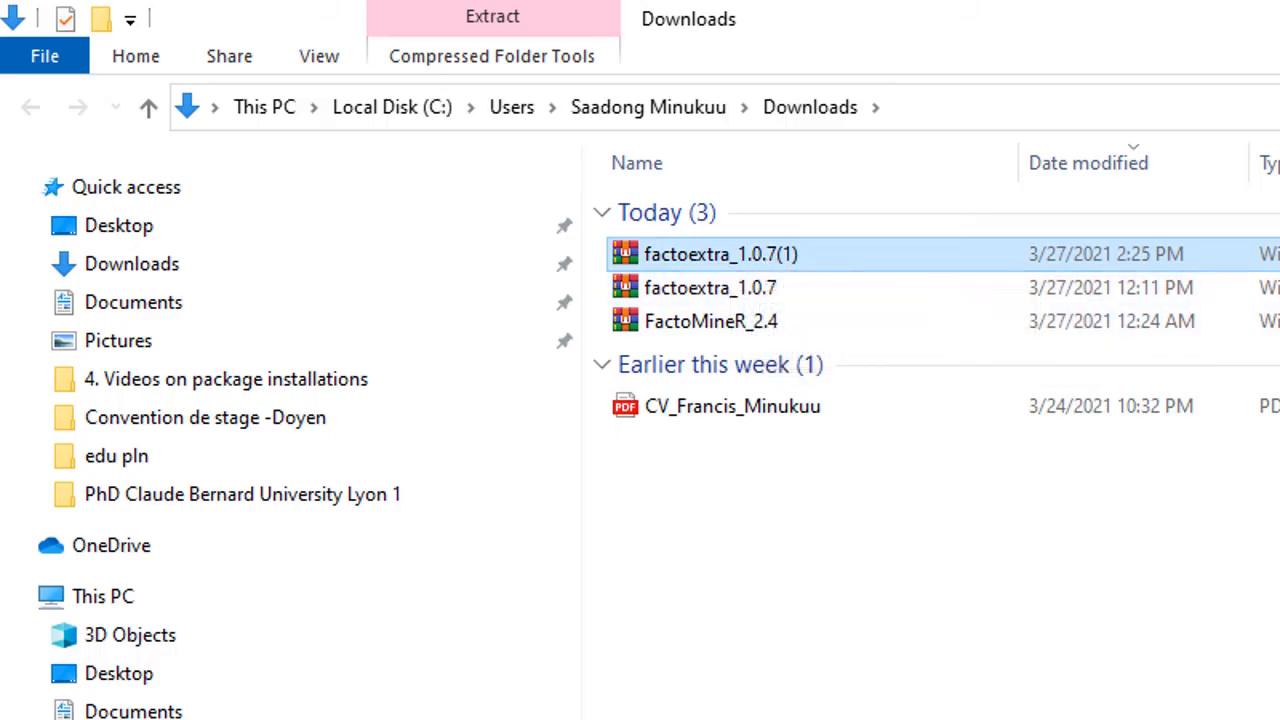
{"action": "left_click", "coordinate": [1188, 13]}
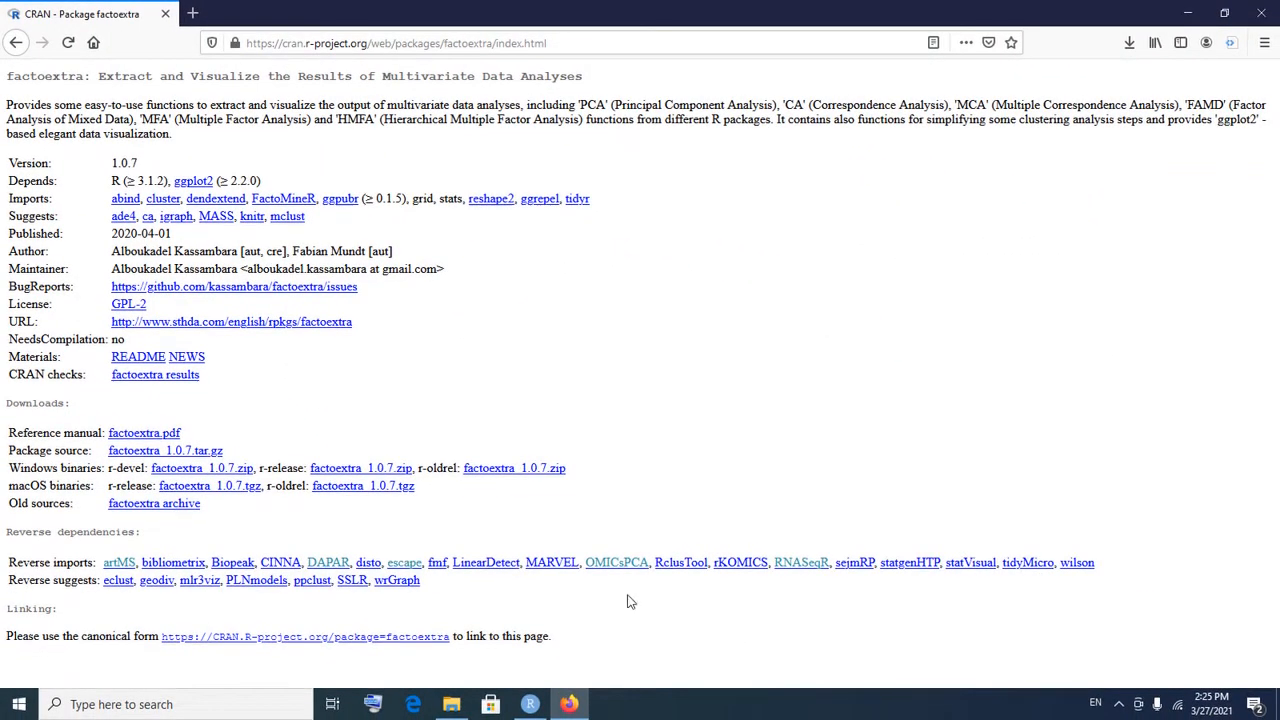
- Switch back to RStudio
{"action": "left_click", "coordinate": [529, 704]}
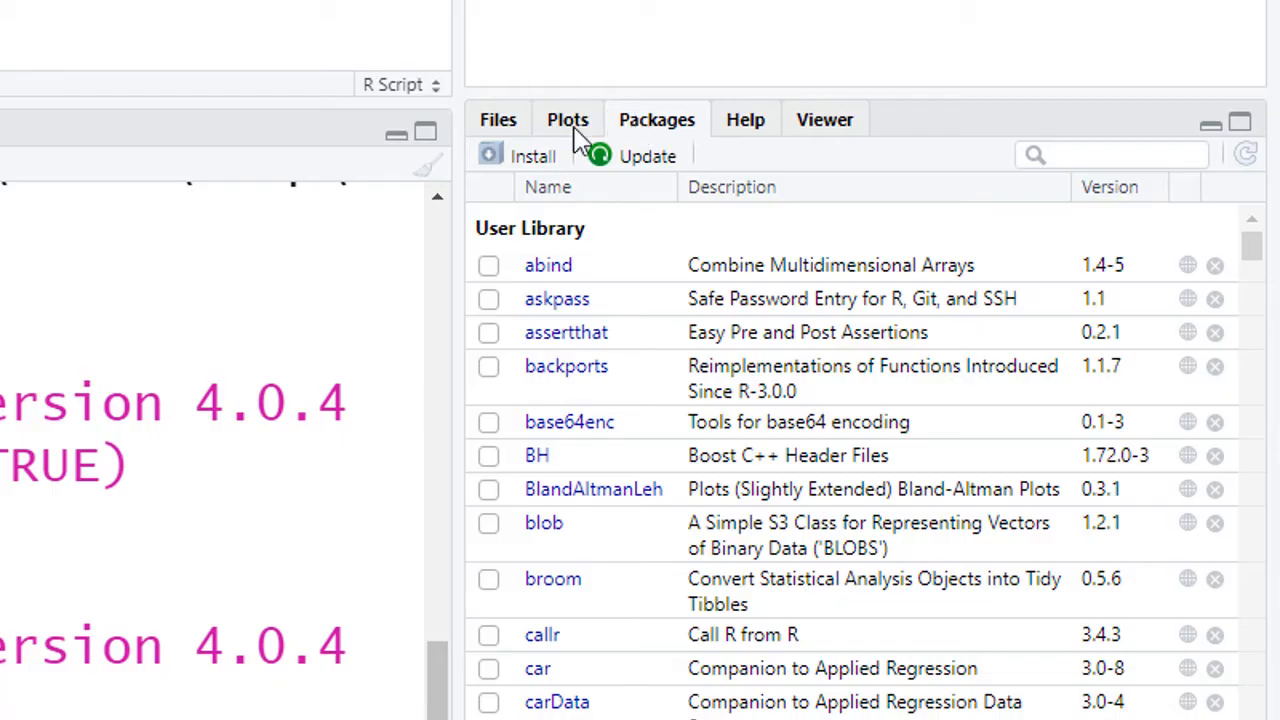
{"action": "left_click", "coordinate": [520, 162]}
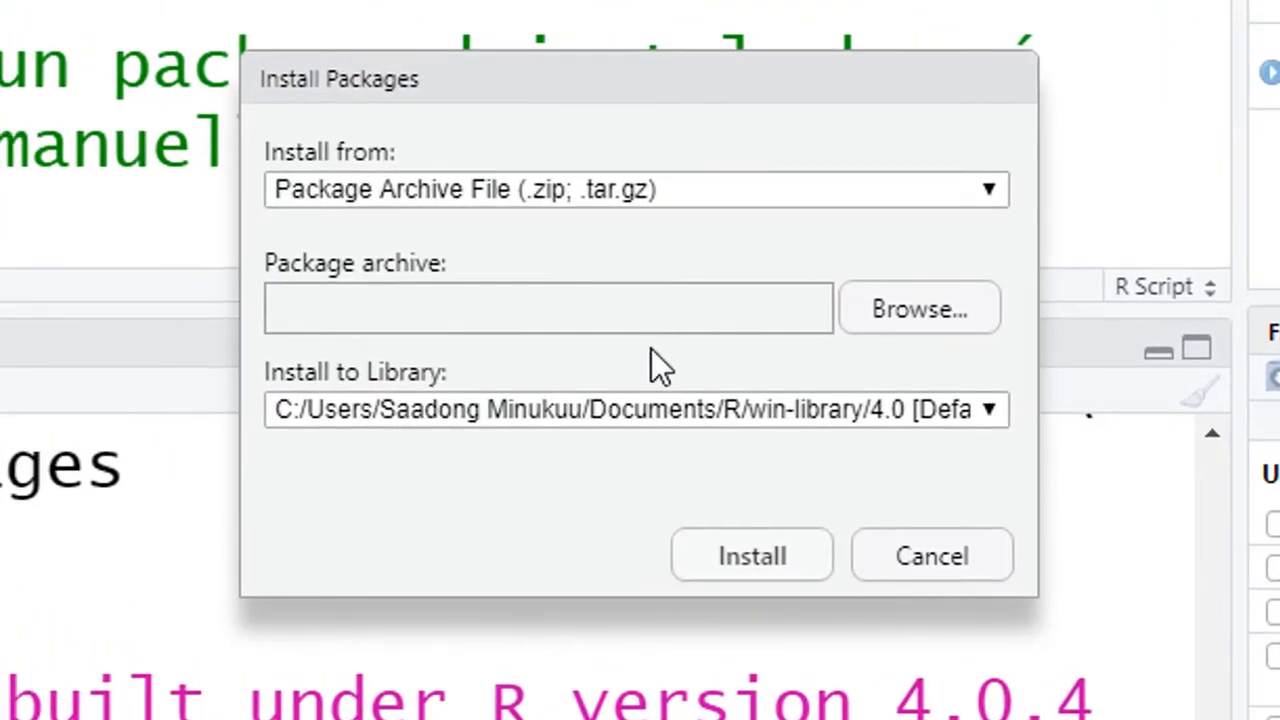
{"action": "left_click", "coordinate": [722, 191]}
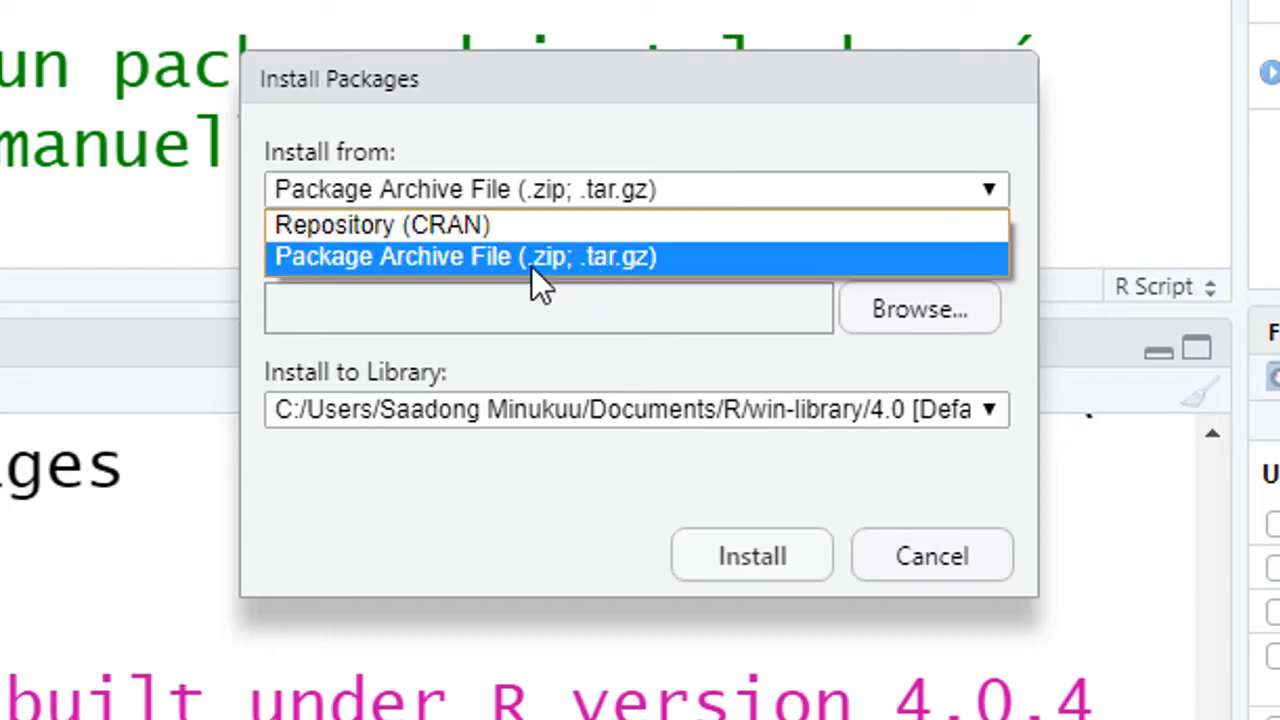
{"action": "left_click", "coordinate": [458, 262]}
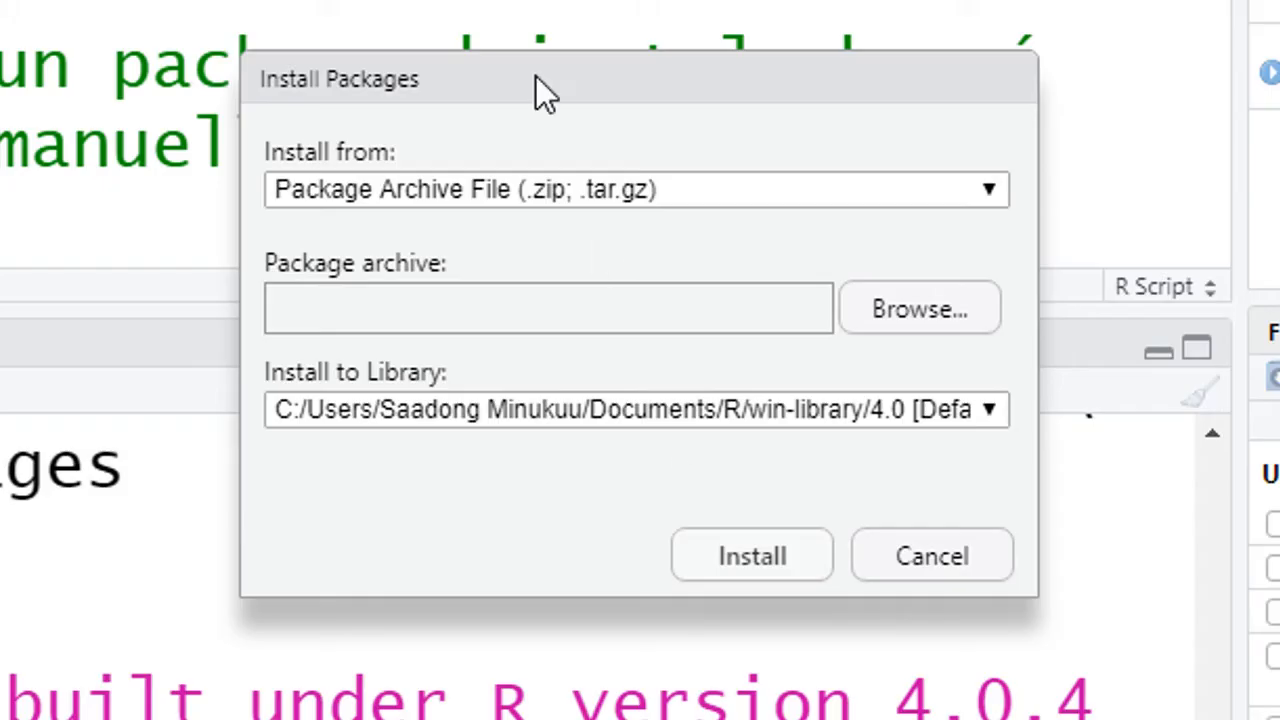
{"action": "left_click", "coordinate": [712, 190]}
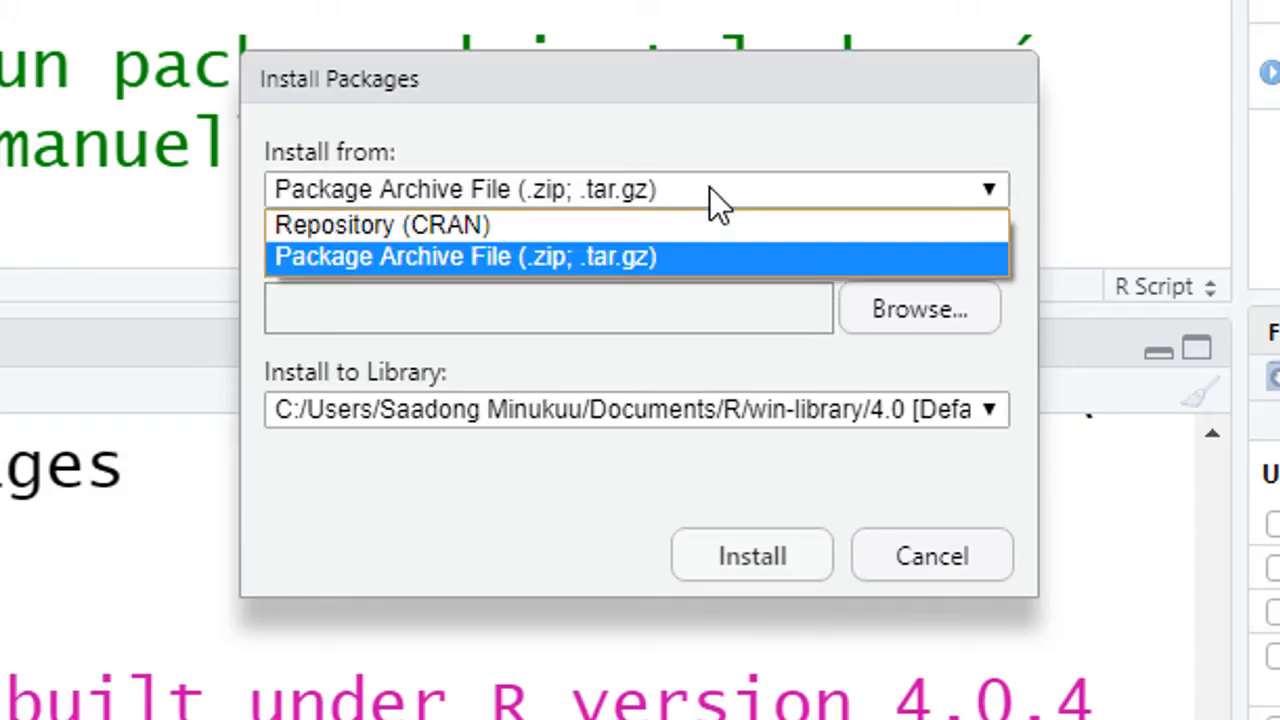
{"action": "left_click", "coordinate": [603, 256]}
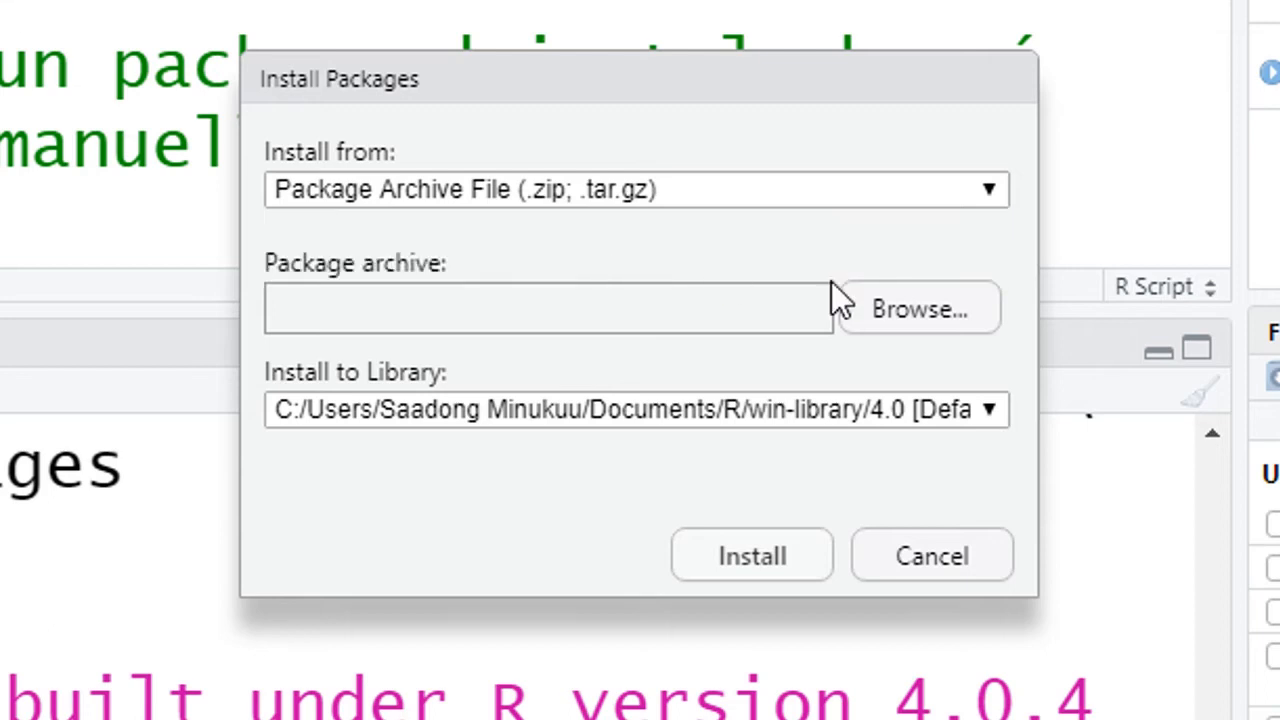
{"action": "left_click", "coordinate": [918, 318]}
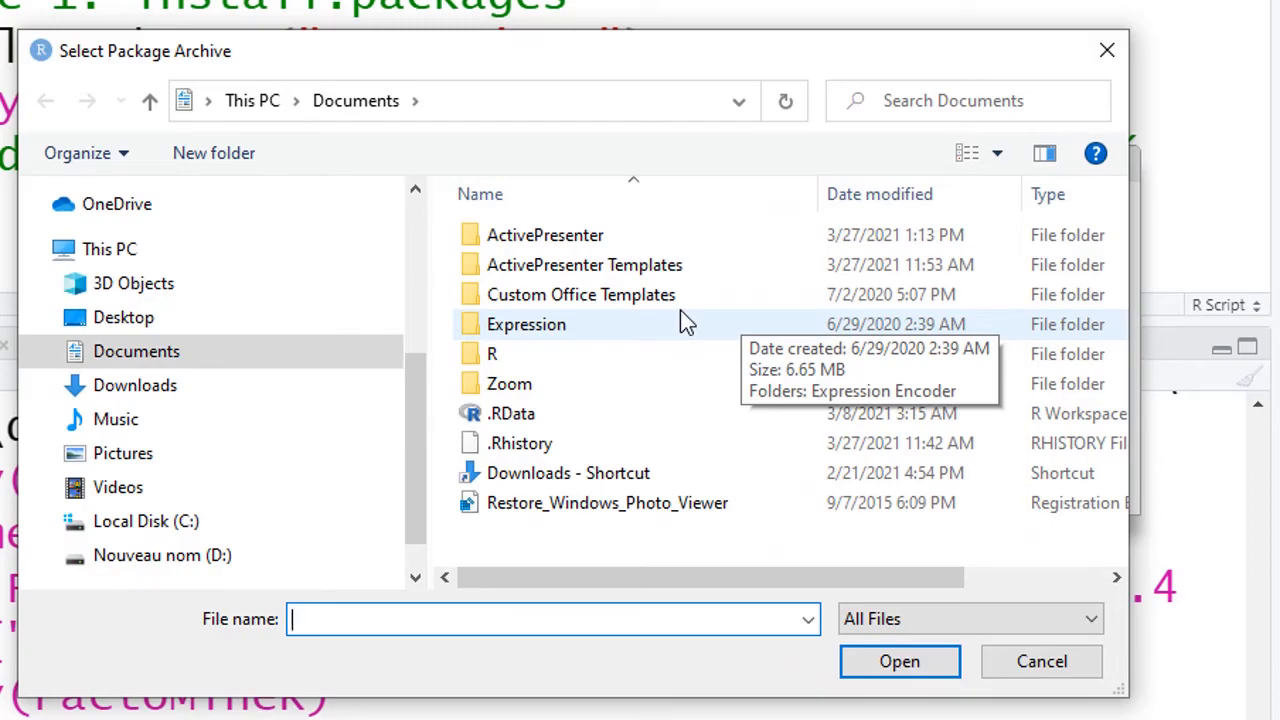
{"action": "left_click", "coordinate": [1040, 664]}
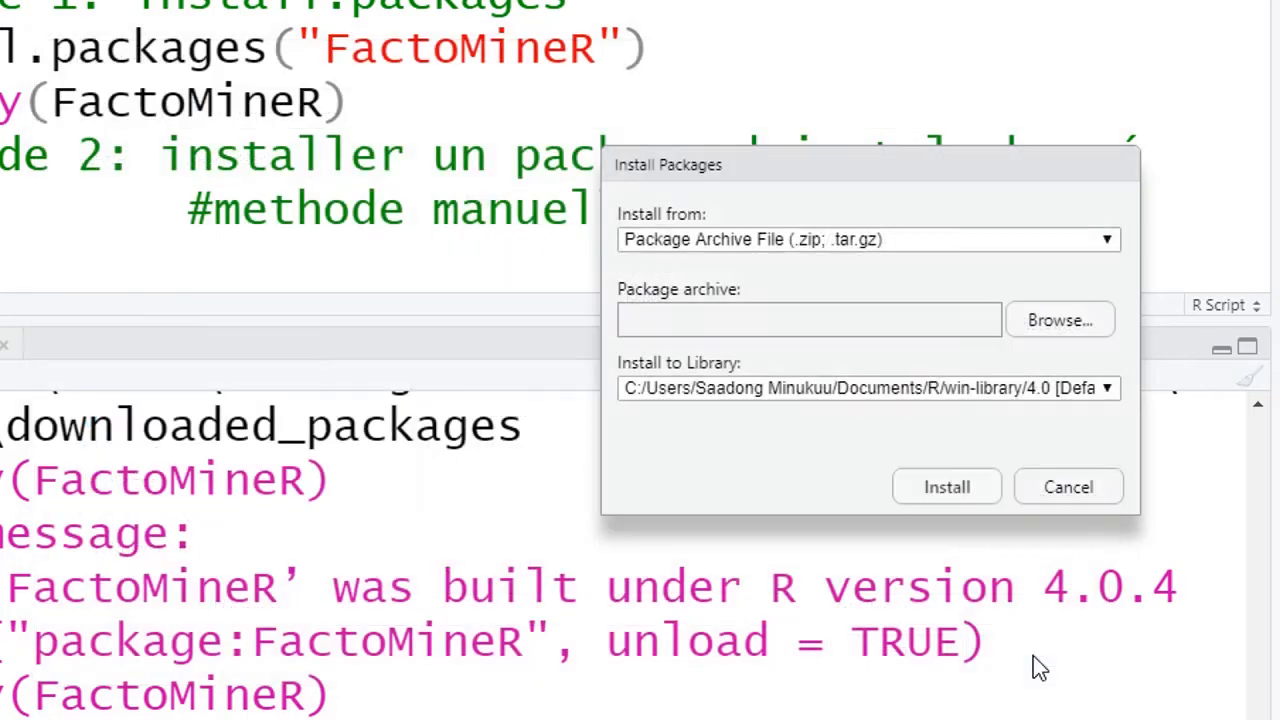
{"action": "left_click", "coordinate": [1077, 490]}
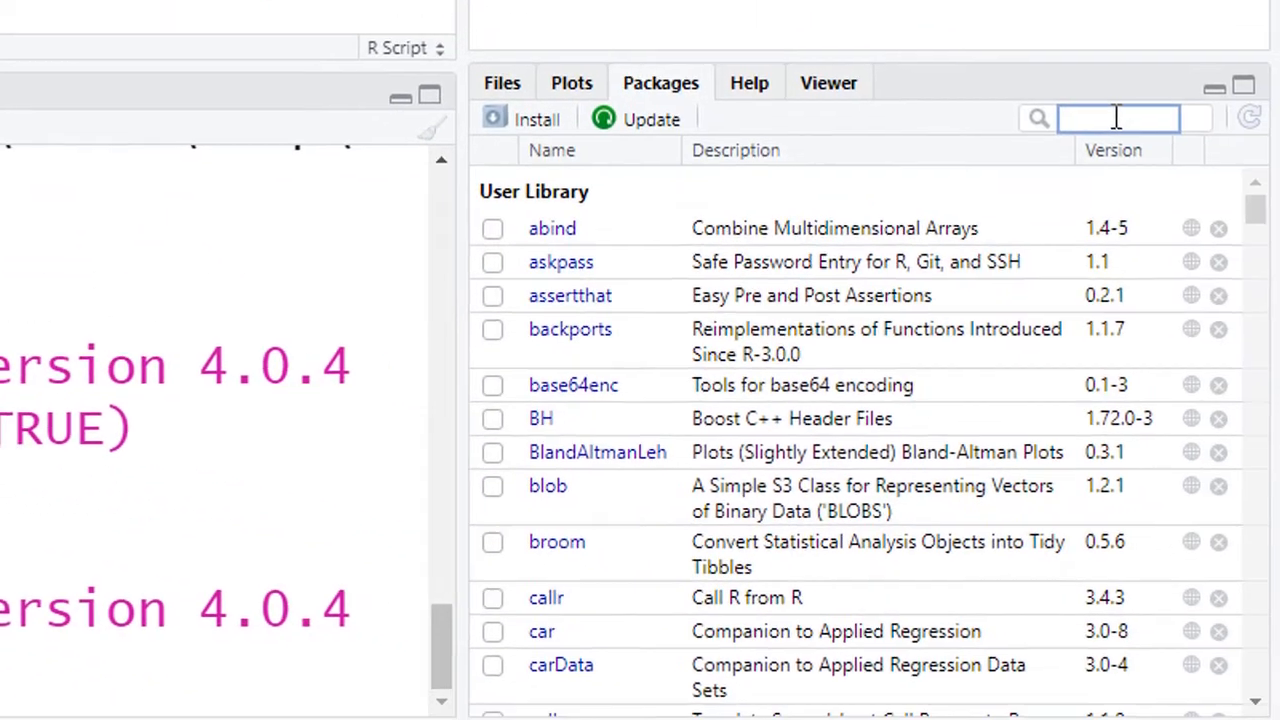
- Search the installed packages list for "factoex" and clear the search
{"action": "left_click", "coordinate": [1112, 117]}
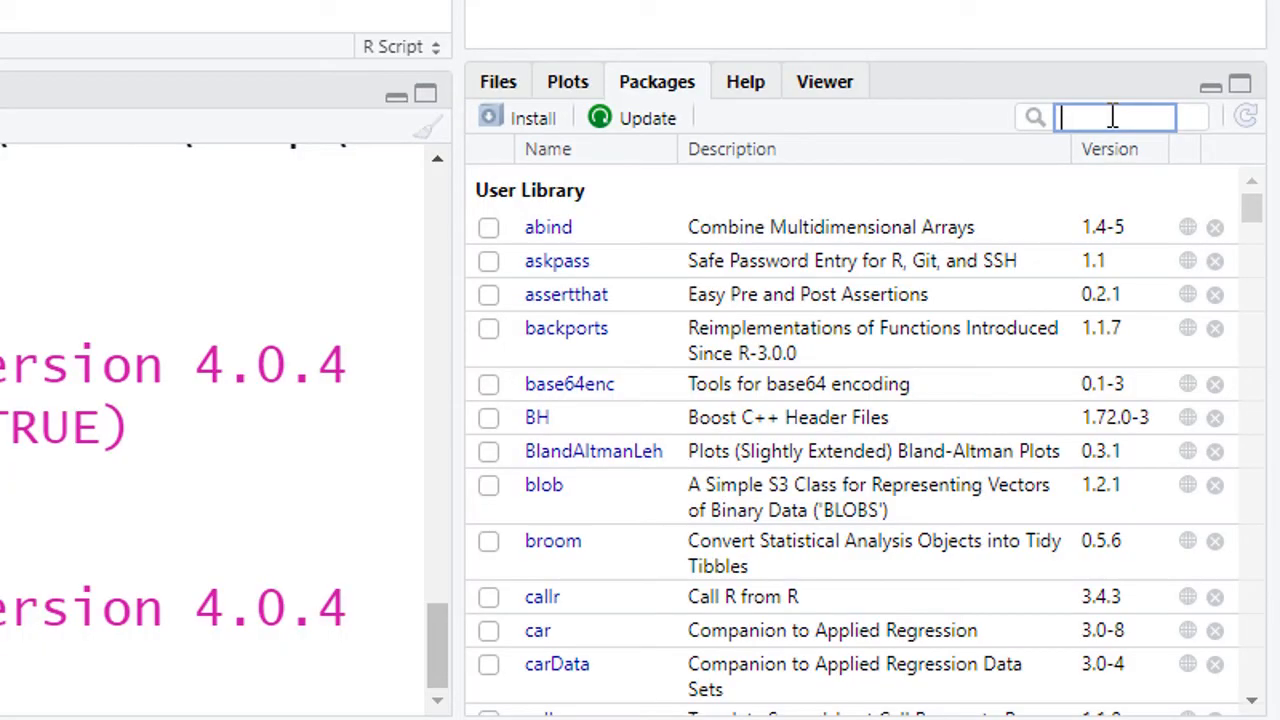
{"action": "type", "text": "fact"}
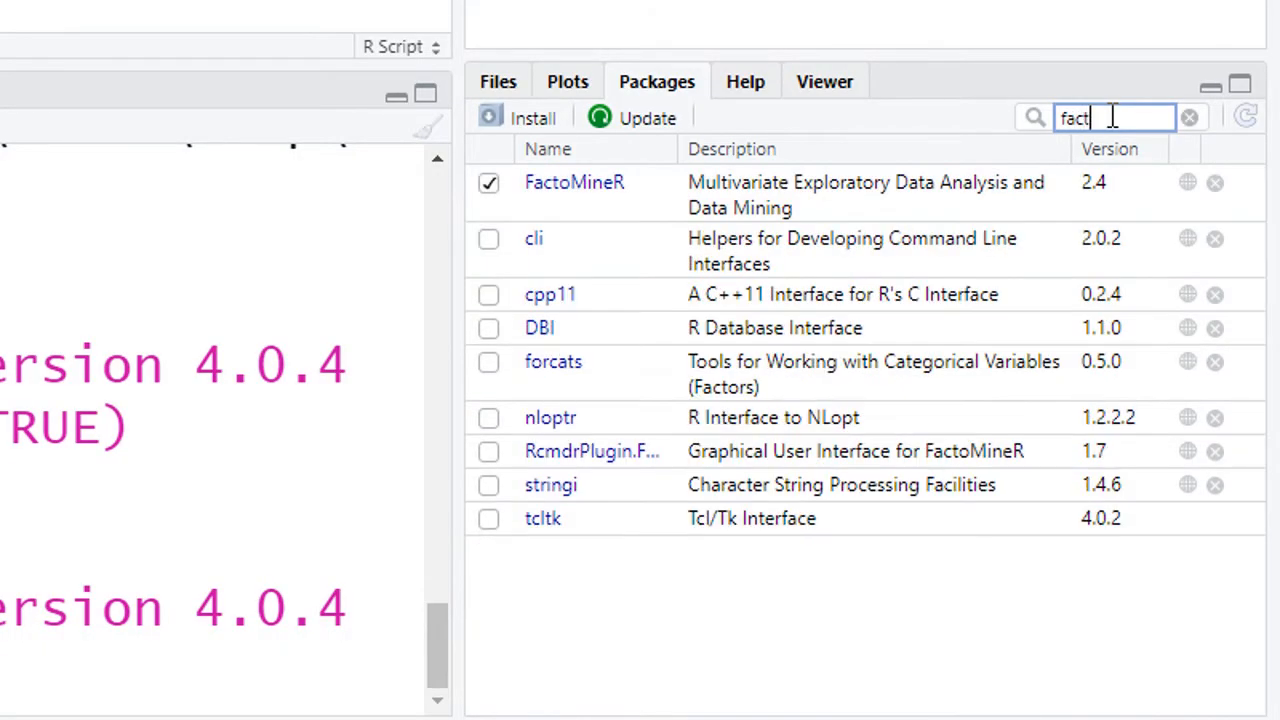
{"action": "type", "text": "i"}
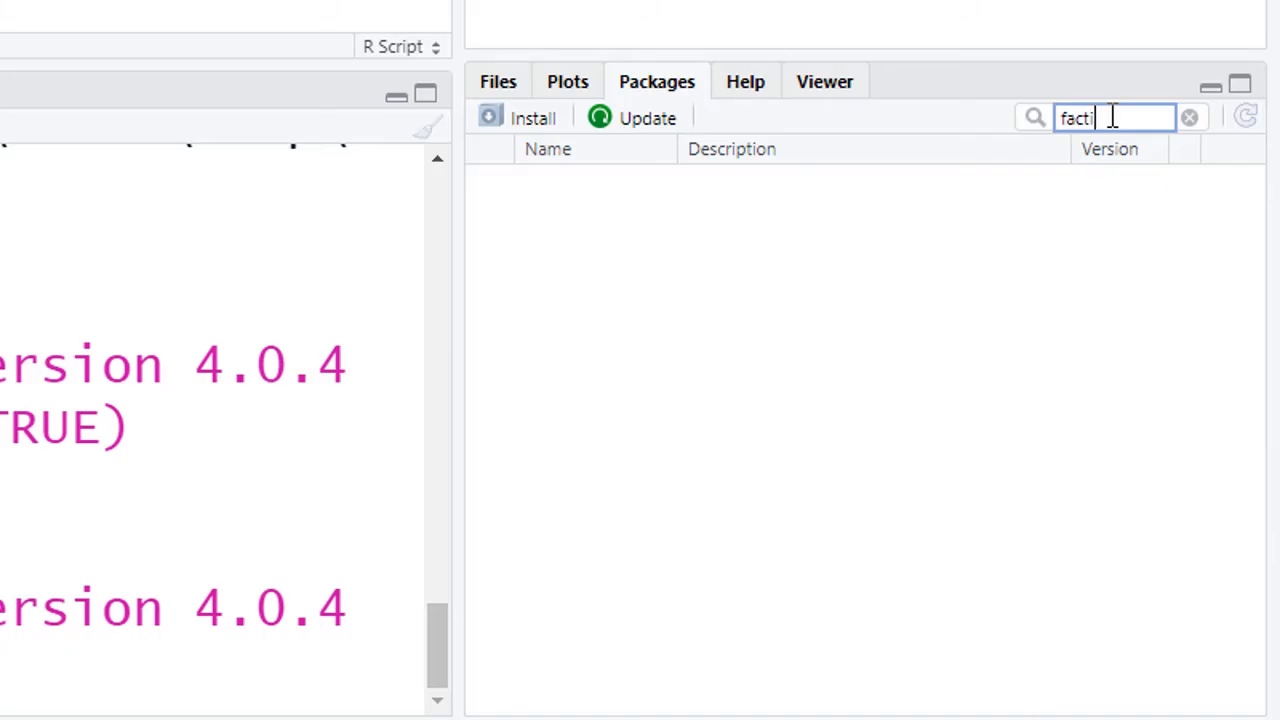
{"action": "key", "text": "BackSpace"}
{"action": "type", "text": "o"}
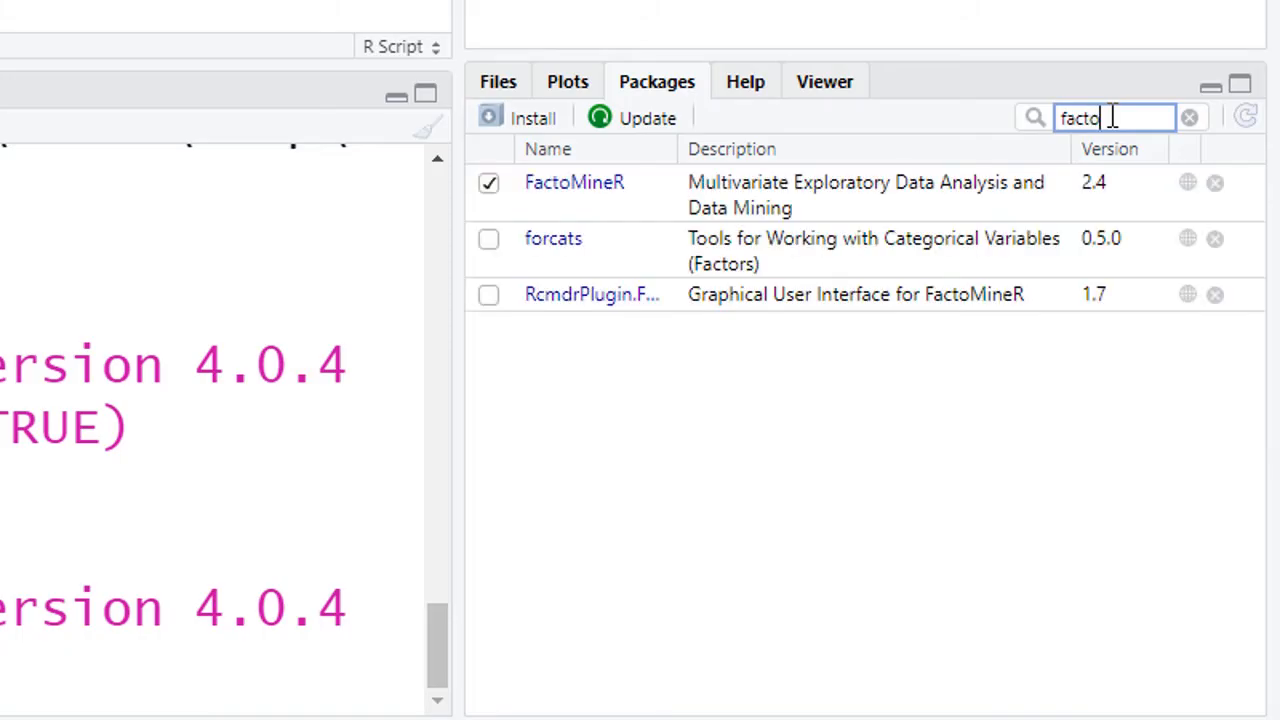
{"action": "type", "text": "ex"}
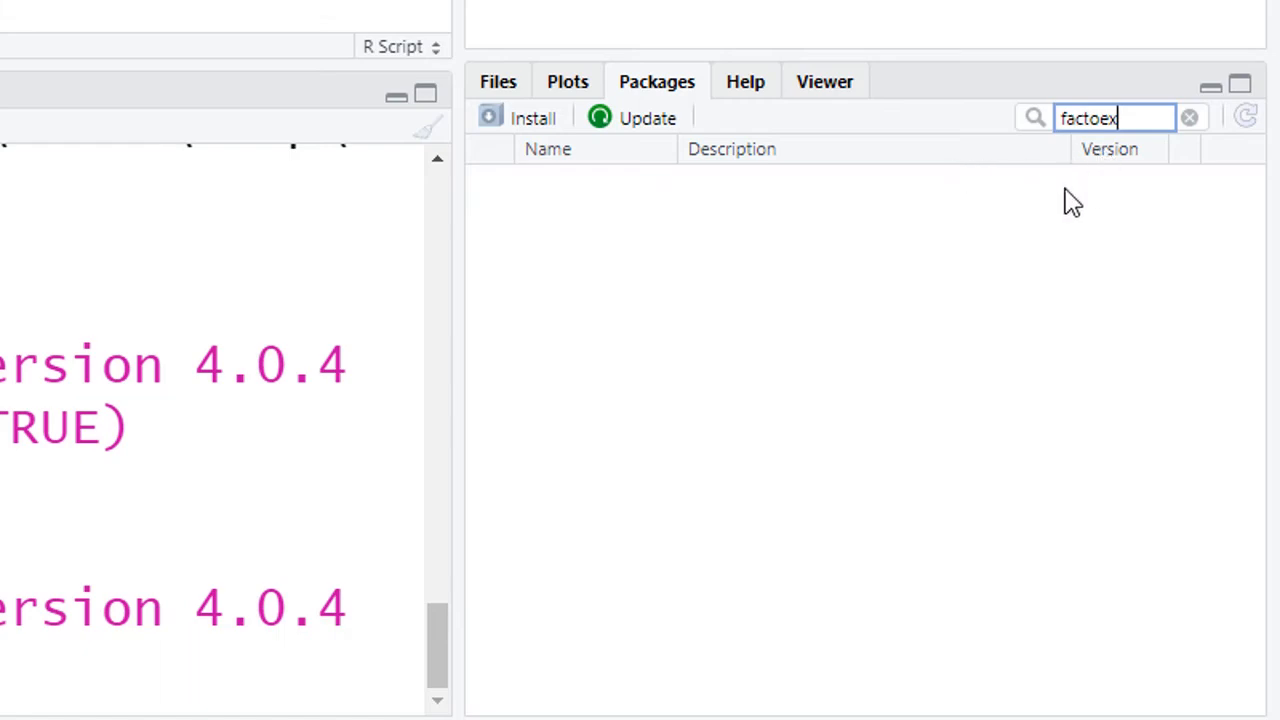
{"action": "key", "text": "BackSpace"}
{"action": "key", "text": "BackSpace"}
{"action": "key", "text": "BackSpace"}
{"action": "key", "text": "BackSpace"}
{"action": "key", "text": "BackSpace"}
{"action": "key", "text": "BackSpace"}
{"action": "key", "text": "BackSpace"}
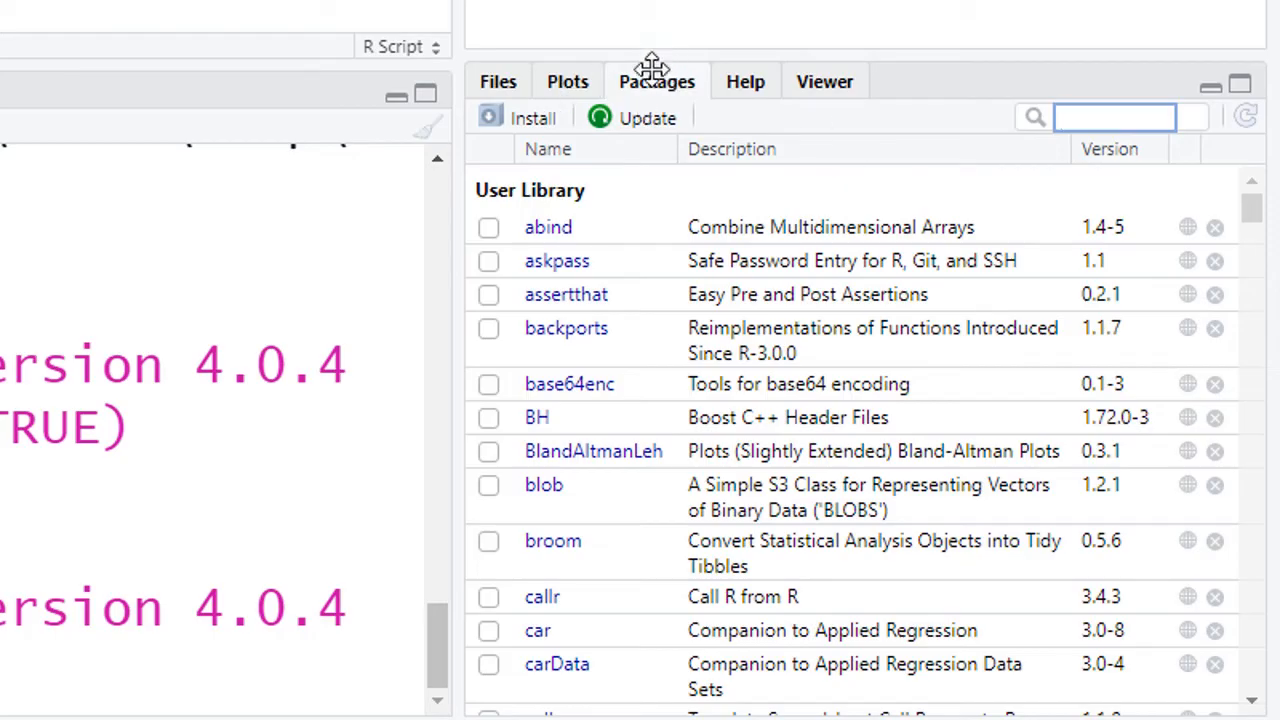
- Try to install factoextra from the package archive file factoextra_1.0.7(1).zip in the Downloads folder
{"action": "left_click", "coordinate": [530, 122]}
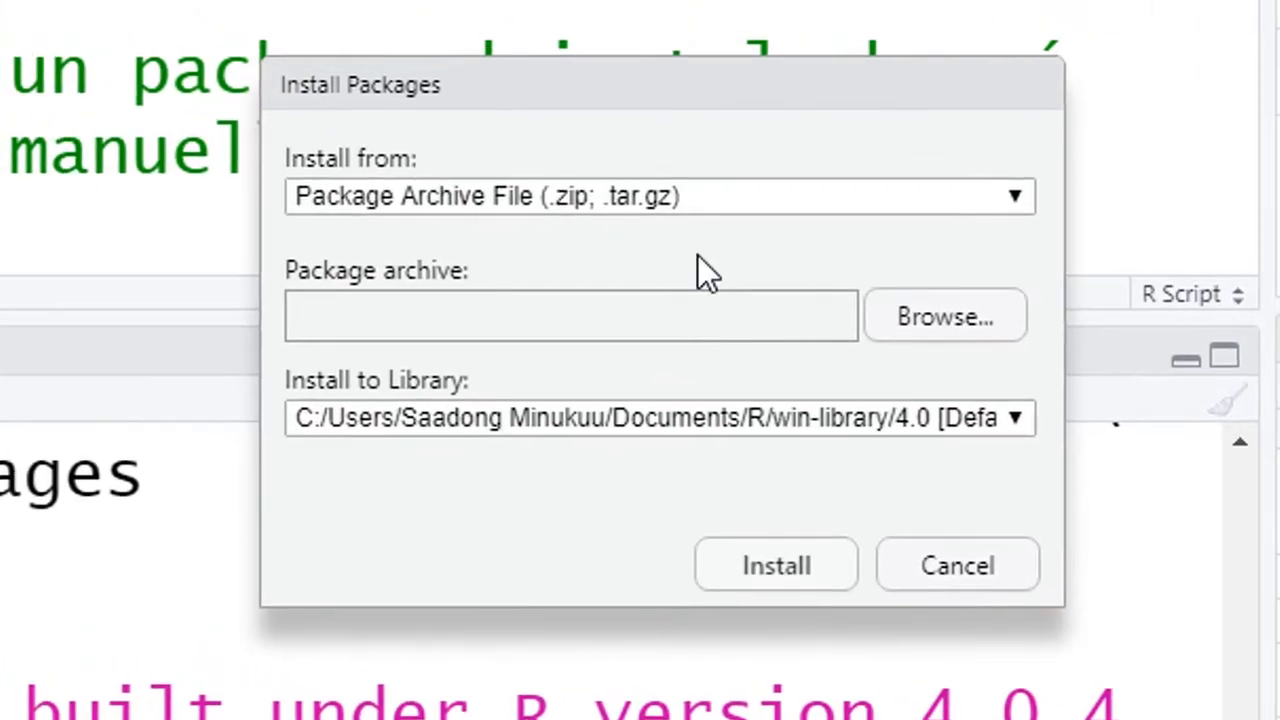
{"action": "left_click", "coordinate": [698, 205]}
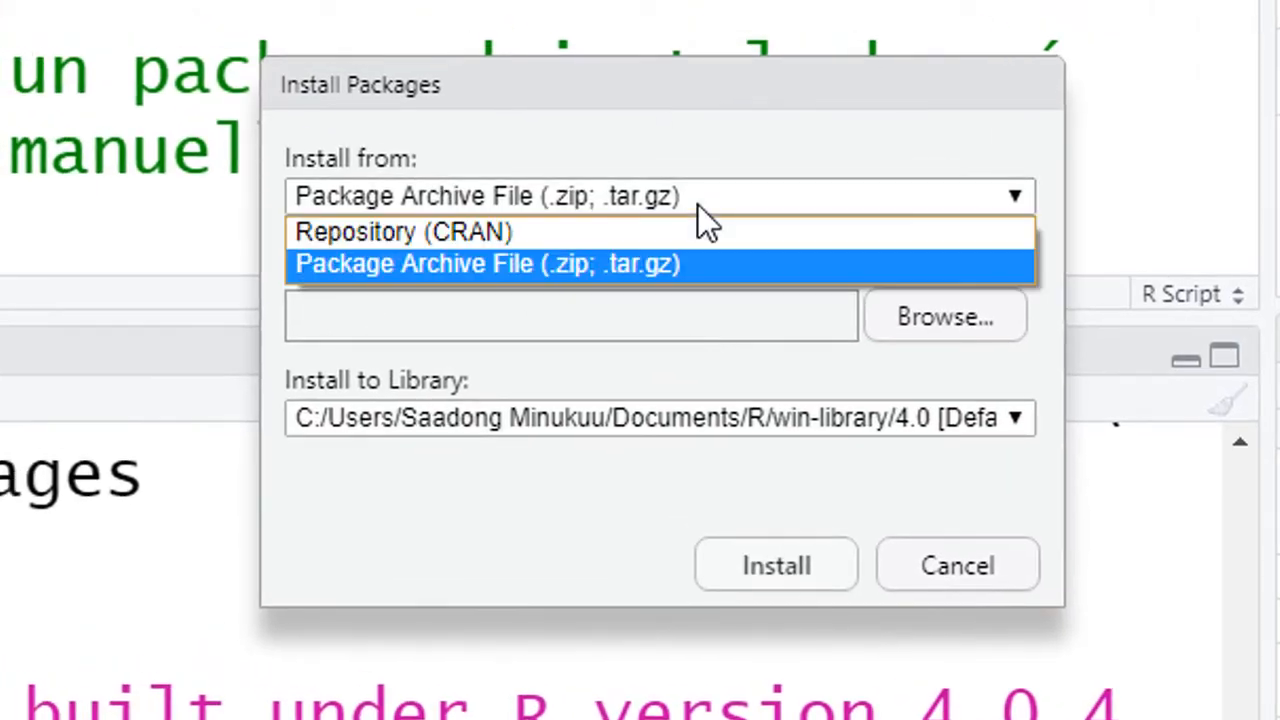
{"action": "left_click", "coordinate": [645, 265]}
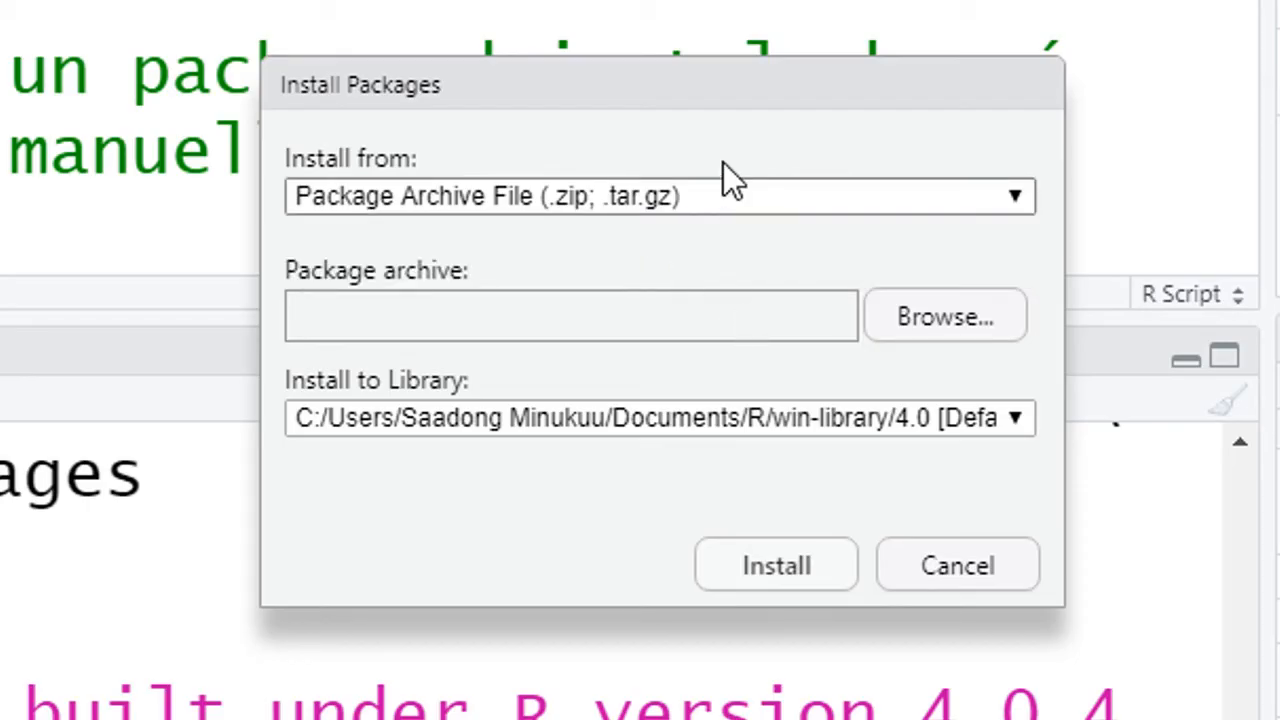
{"action": "left_click", "coordinate": [985, 340]}
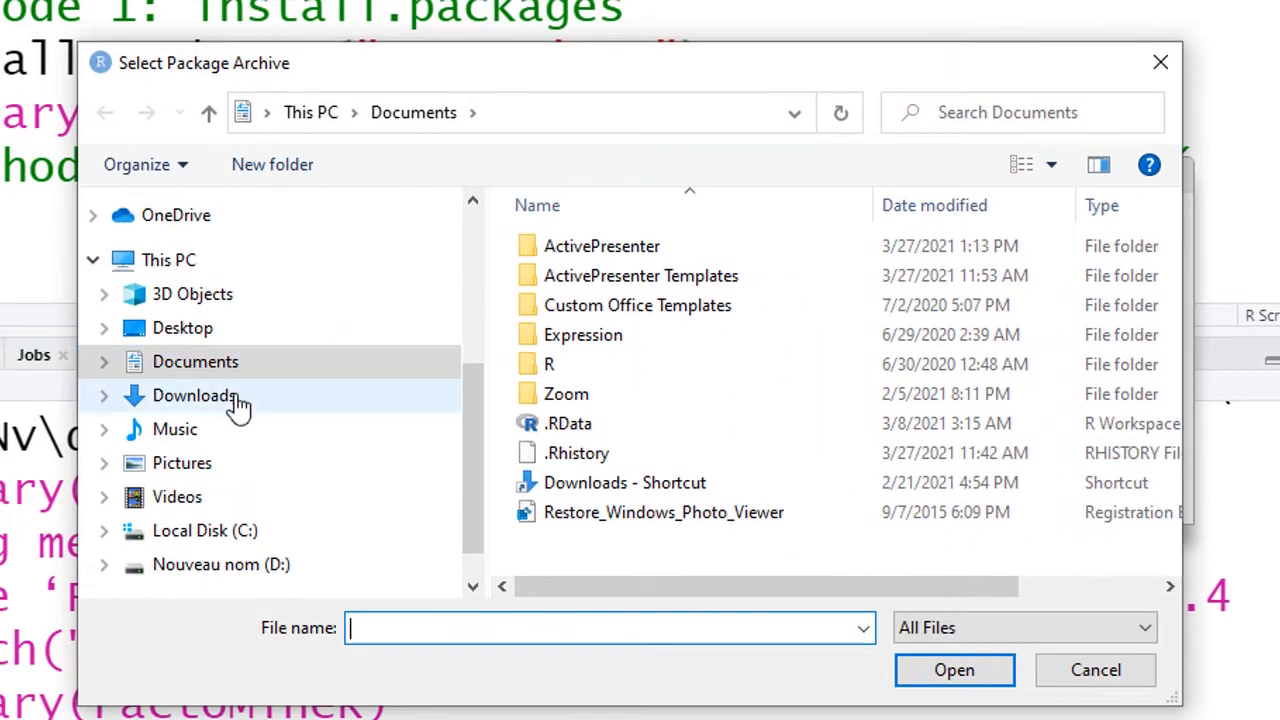
{"action": "left_click", "coordinate": [237, 400]}
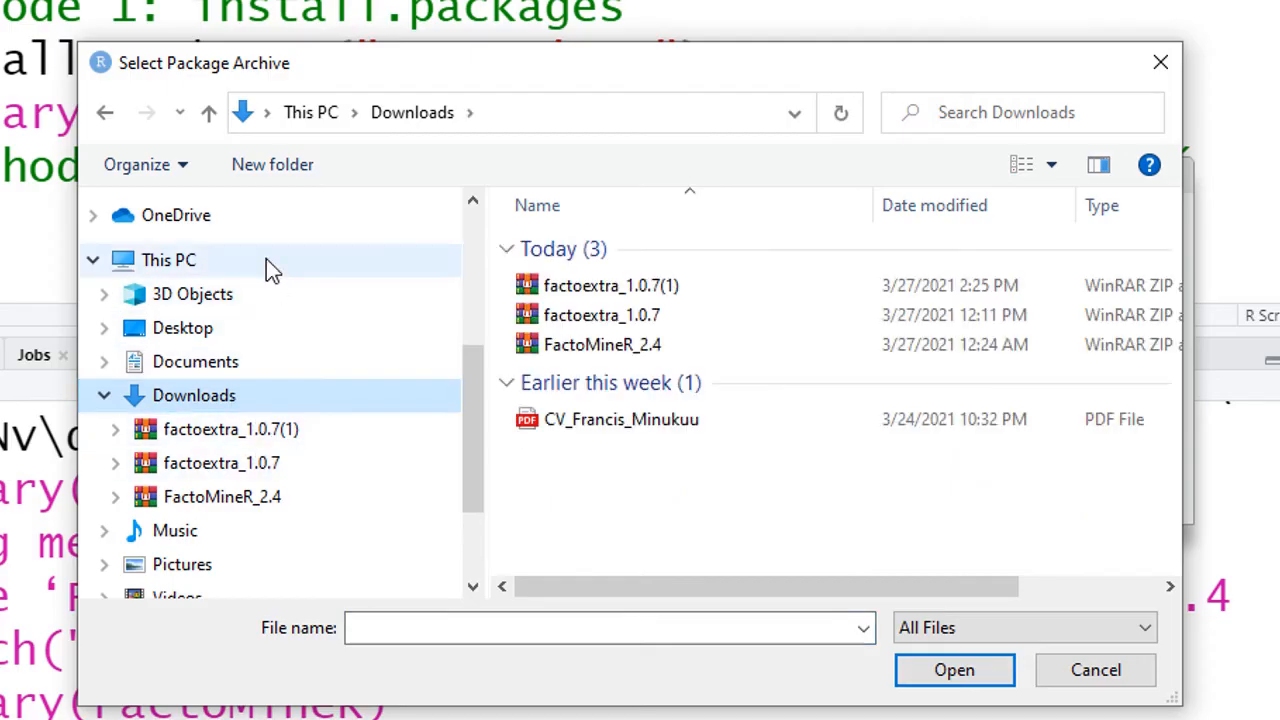
{"action": "left_click", "coordinate": [612, 295]}
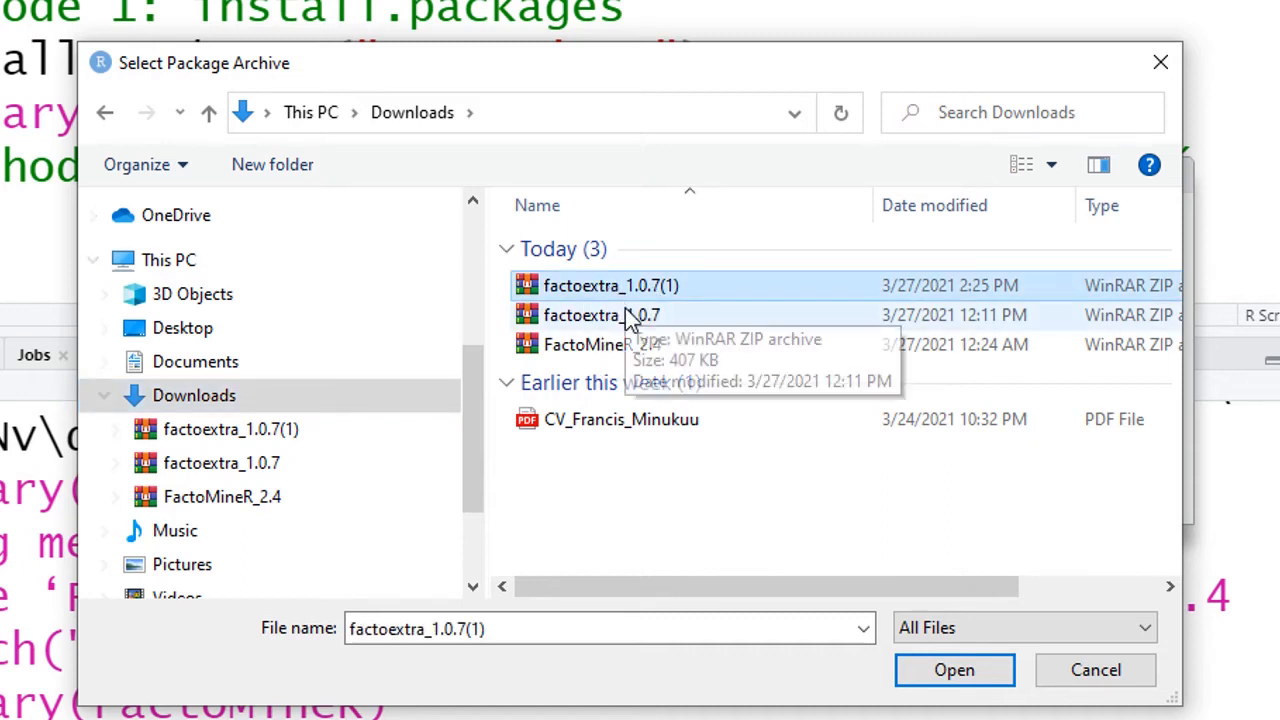
{"action": "left_click", "coordinate": [937, 672]}
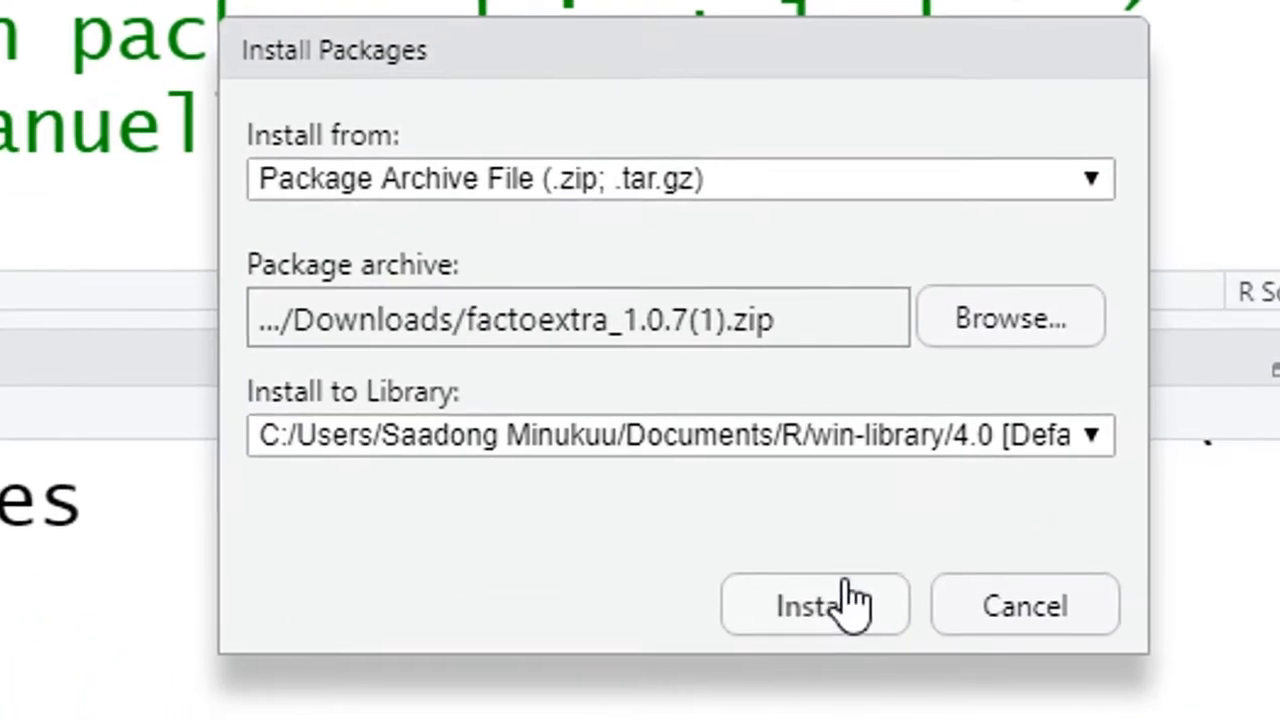
{"action": "left_click", "coordinate": [936, 533]}
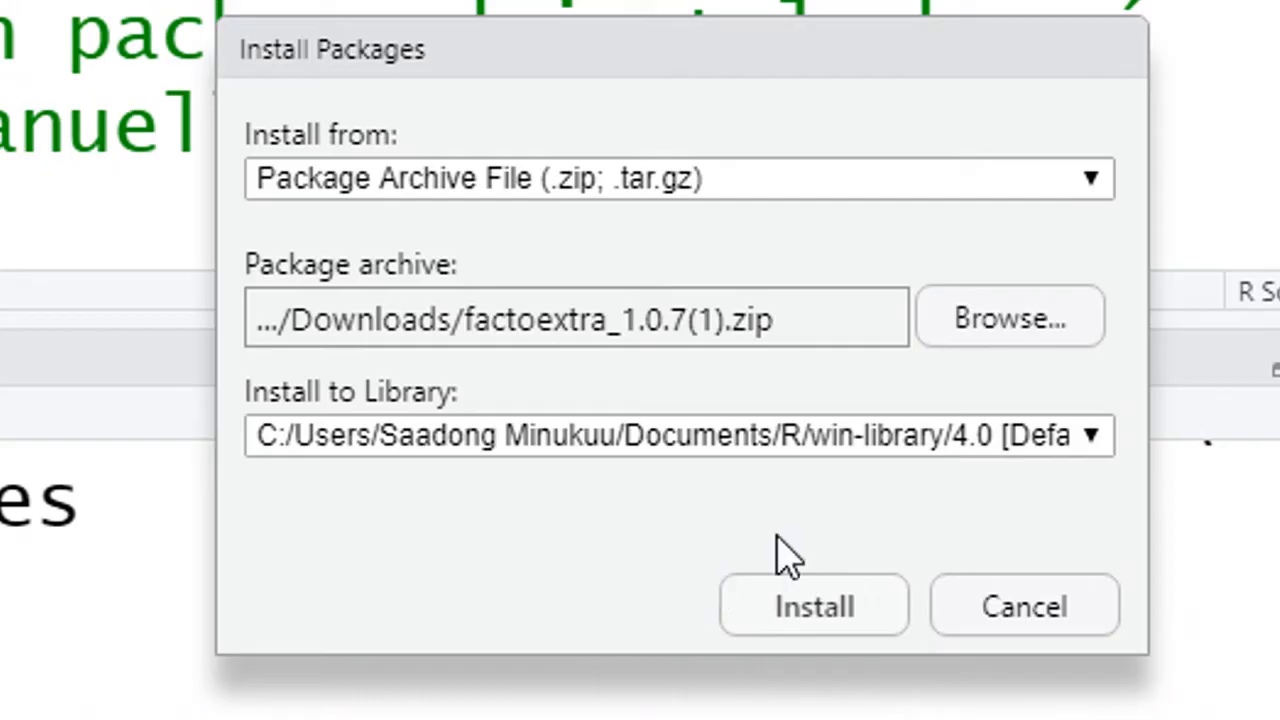
{"action": "left_click", "coordinate": [808, 612]}
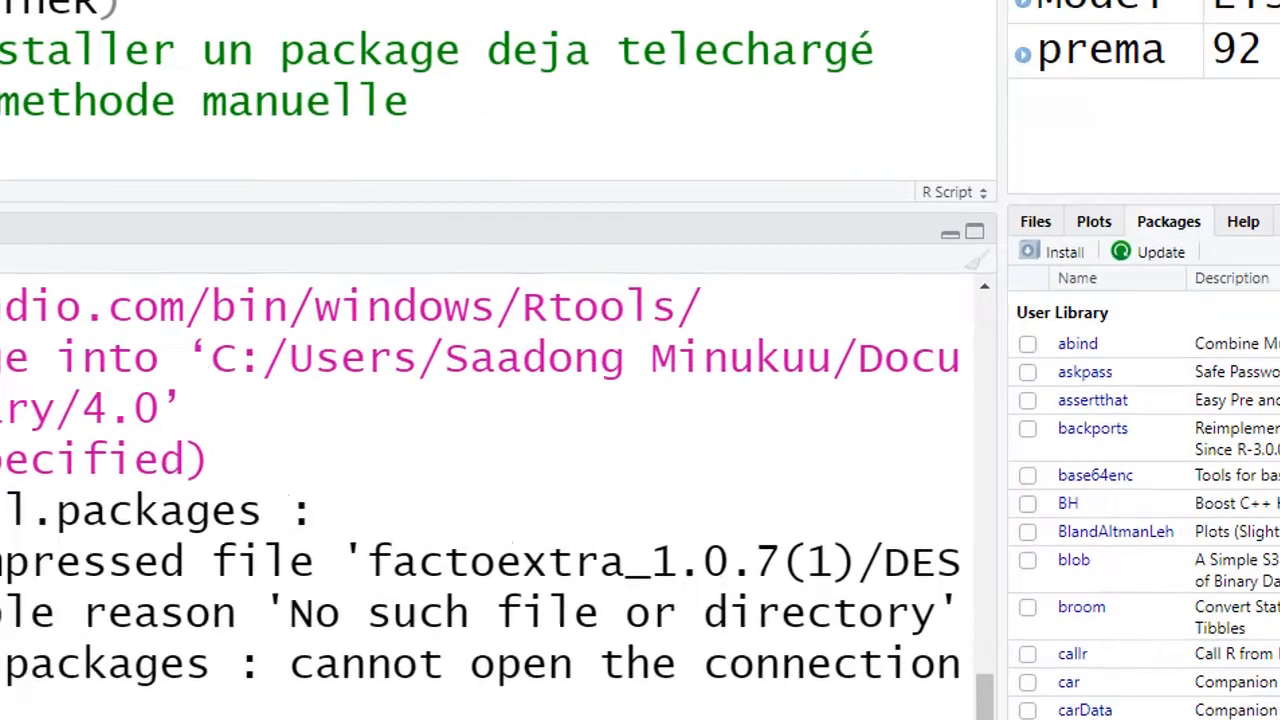
- Filter the installed packages list by "factoex" and widen the console pane
{"action": "left_click", "coordinate": [1087, 284]}
{"action": "type", "text": "fac"}
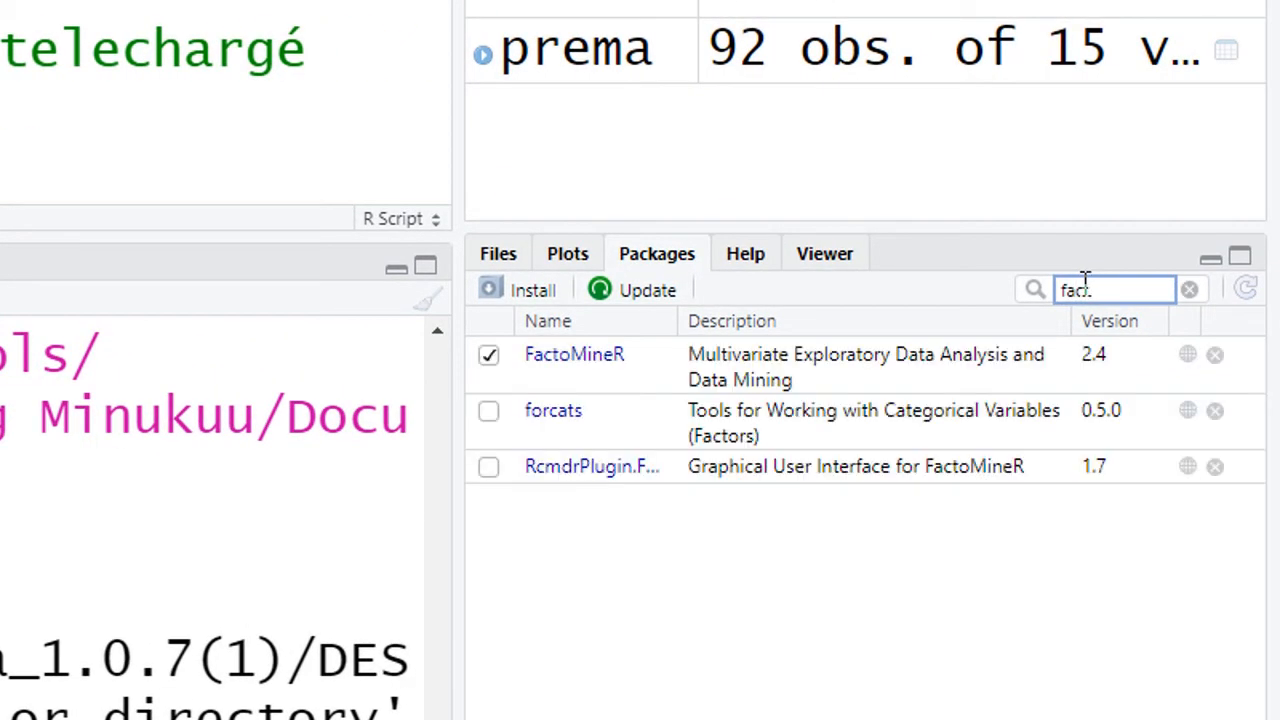
{"action": "type", "text": "toex"}
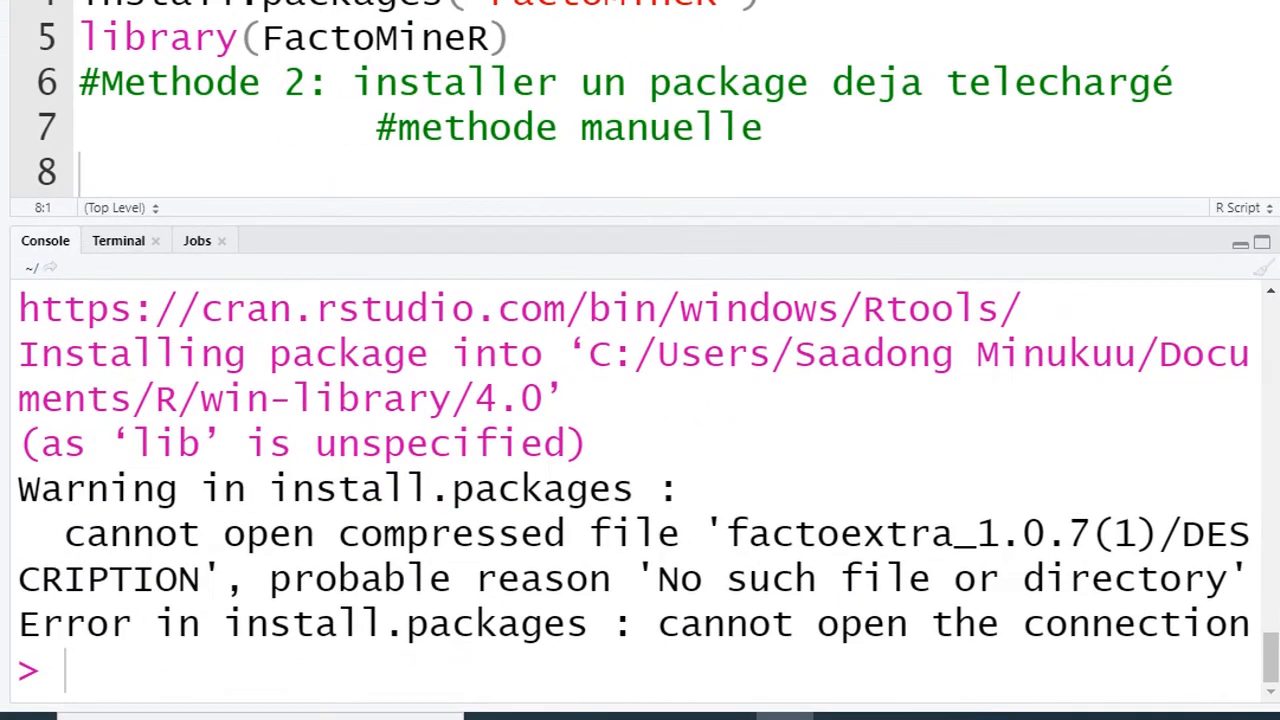
{"action": "left_click_drag", "start_coordinate": [1272, 450], "coordinate": [1279, 450]}
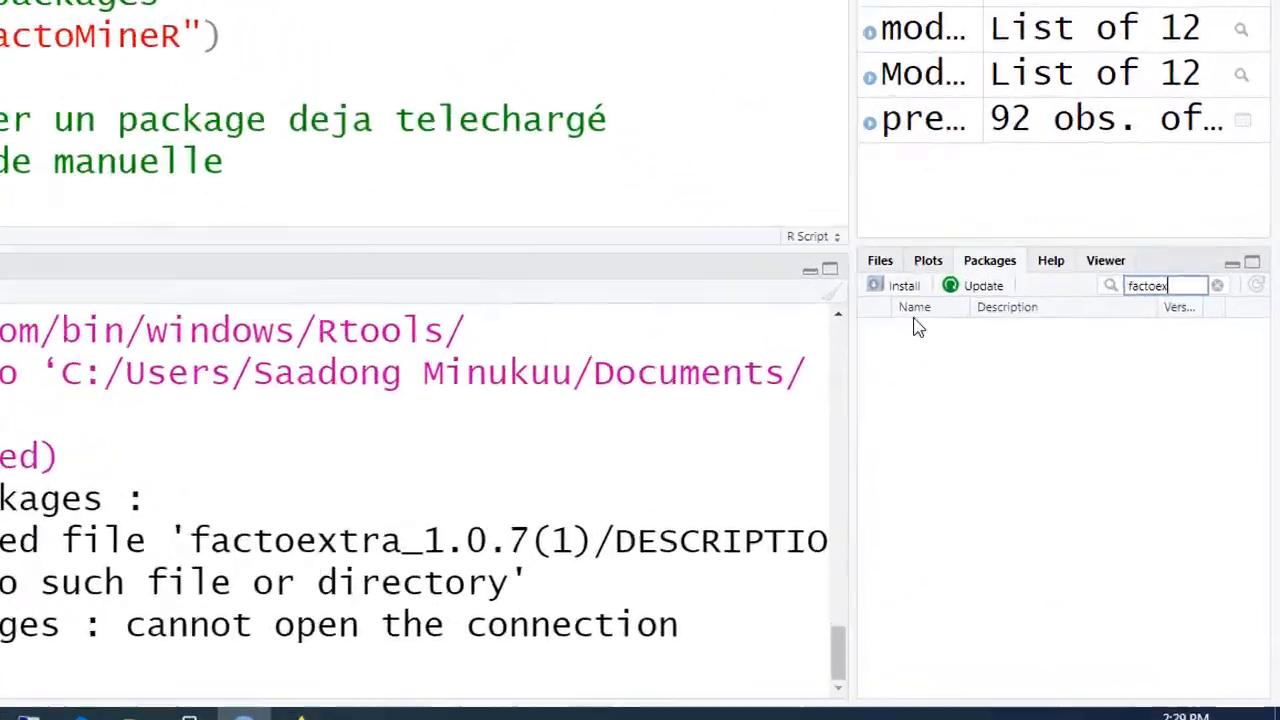
- Install factoextra from the package archive file factoextra_1.0.7.zip in the Downloads folder
{"action": "left_click", "coordinate": [736, 129]}
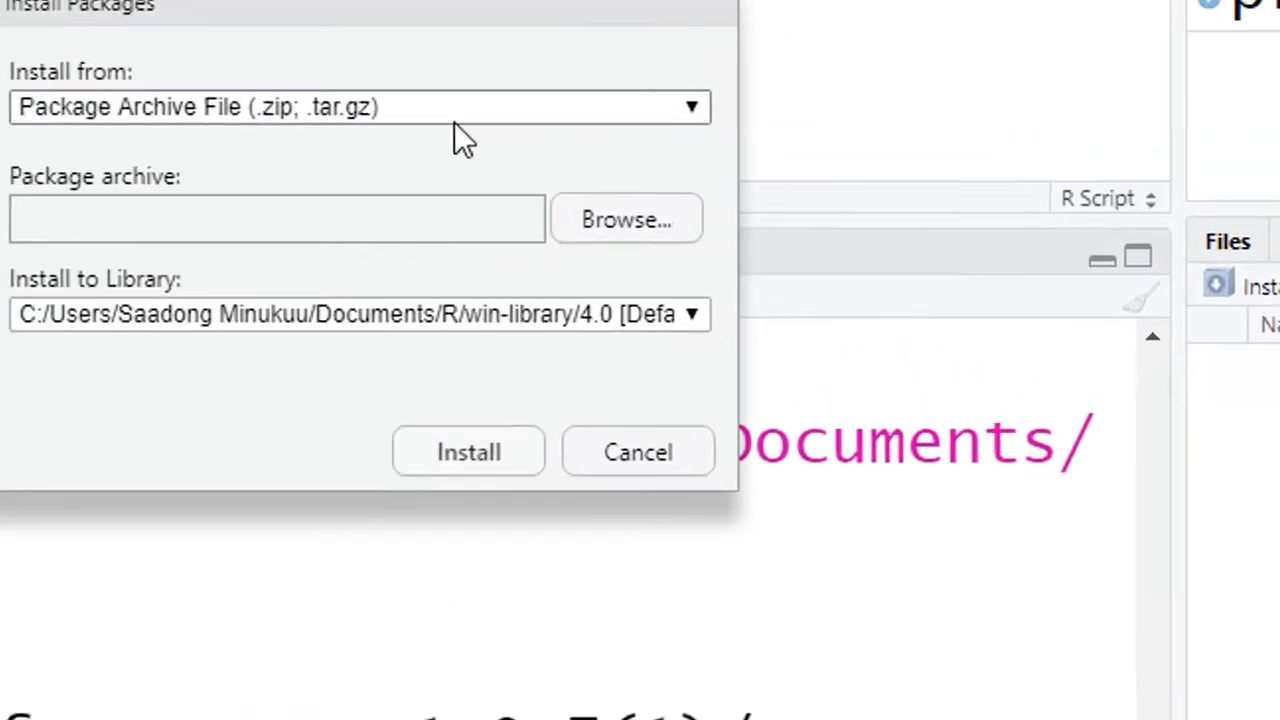
{"action": "left_click", "coordinate": [454, 114]}
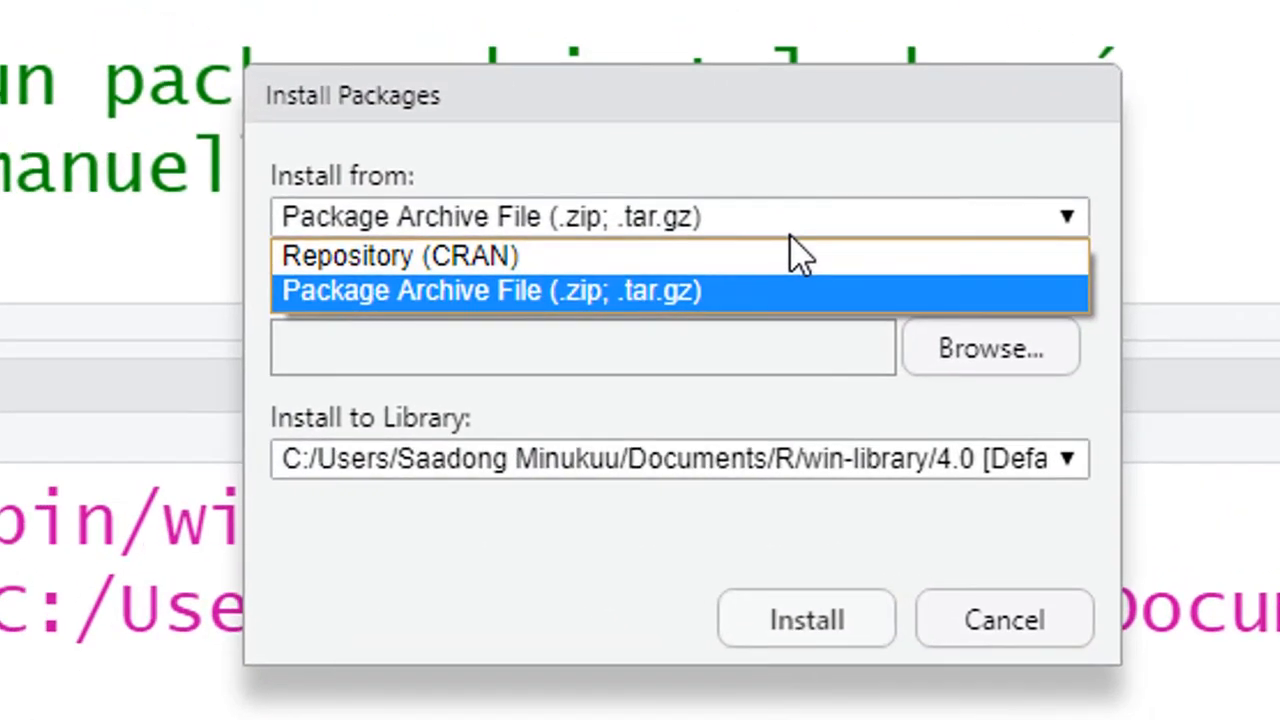
{"action": "left_click", "coordinate": [706, 296]}
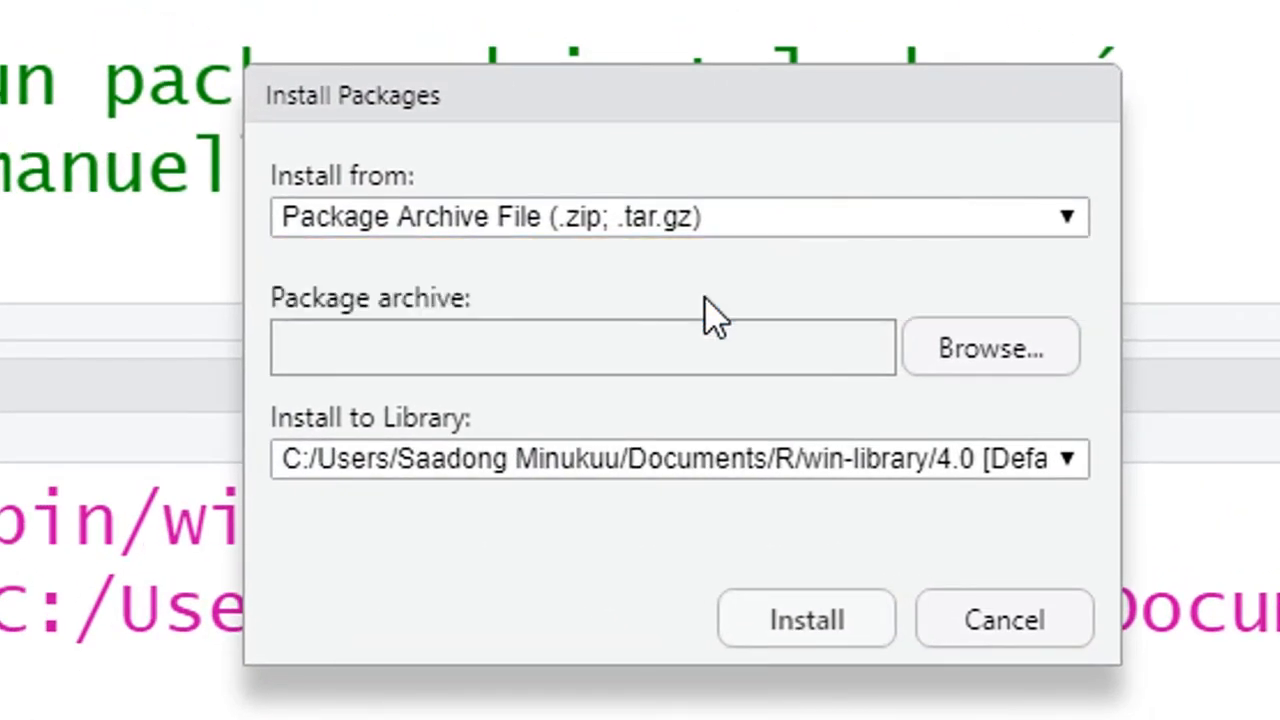
{"action": "left_click", "coordinate": [994, 364]}
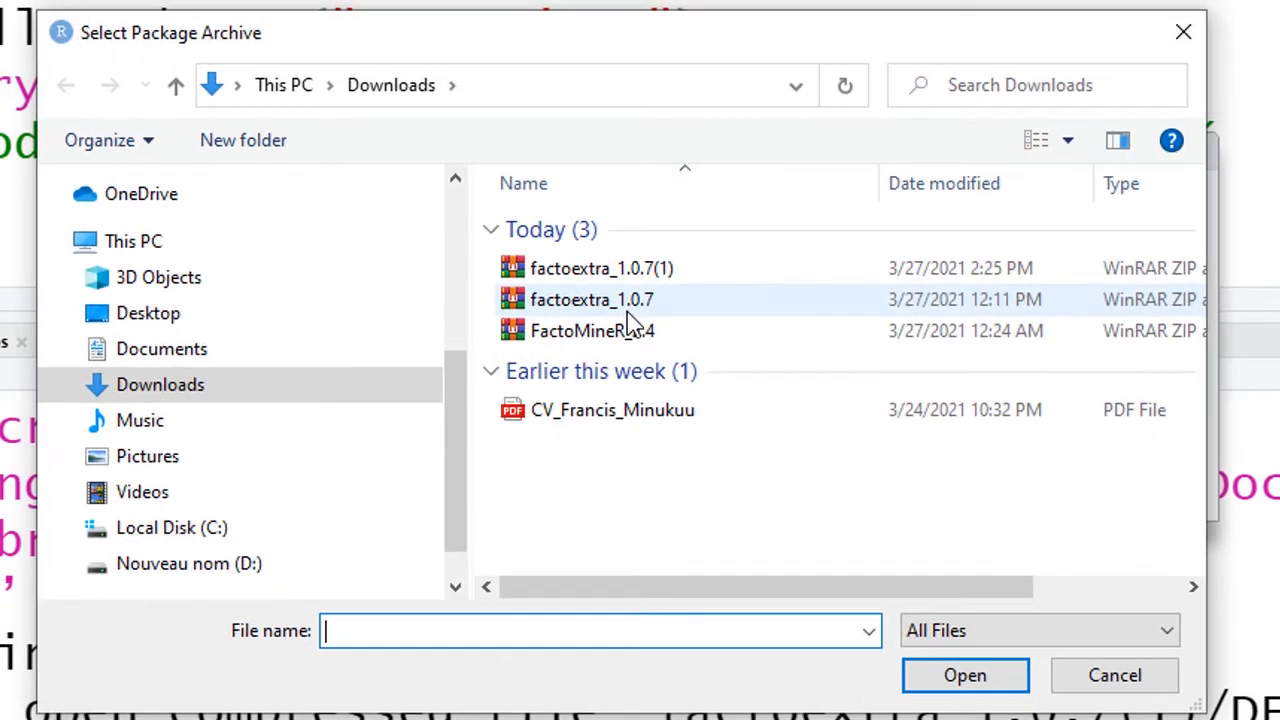
{"action": "left_click", "coordinate": [627, 305]}
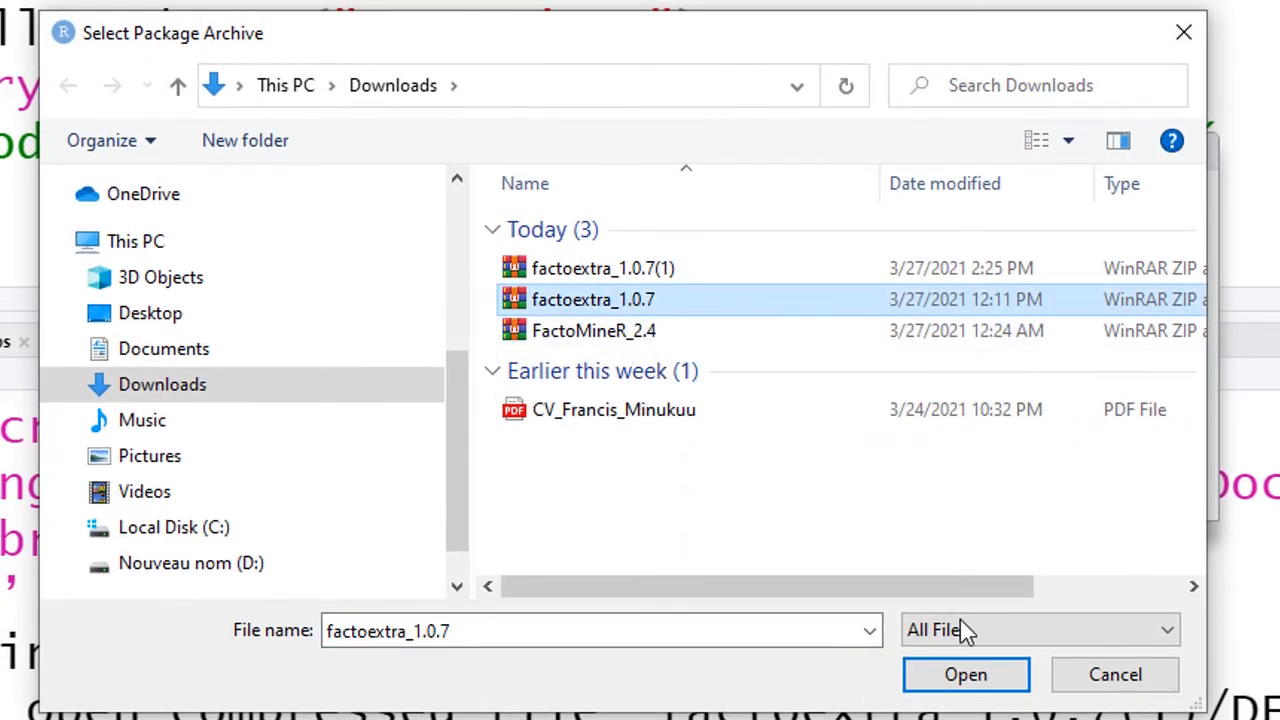
{"action": "left_click", "coordinate": [962, 678]}
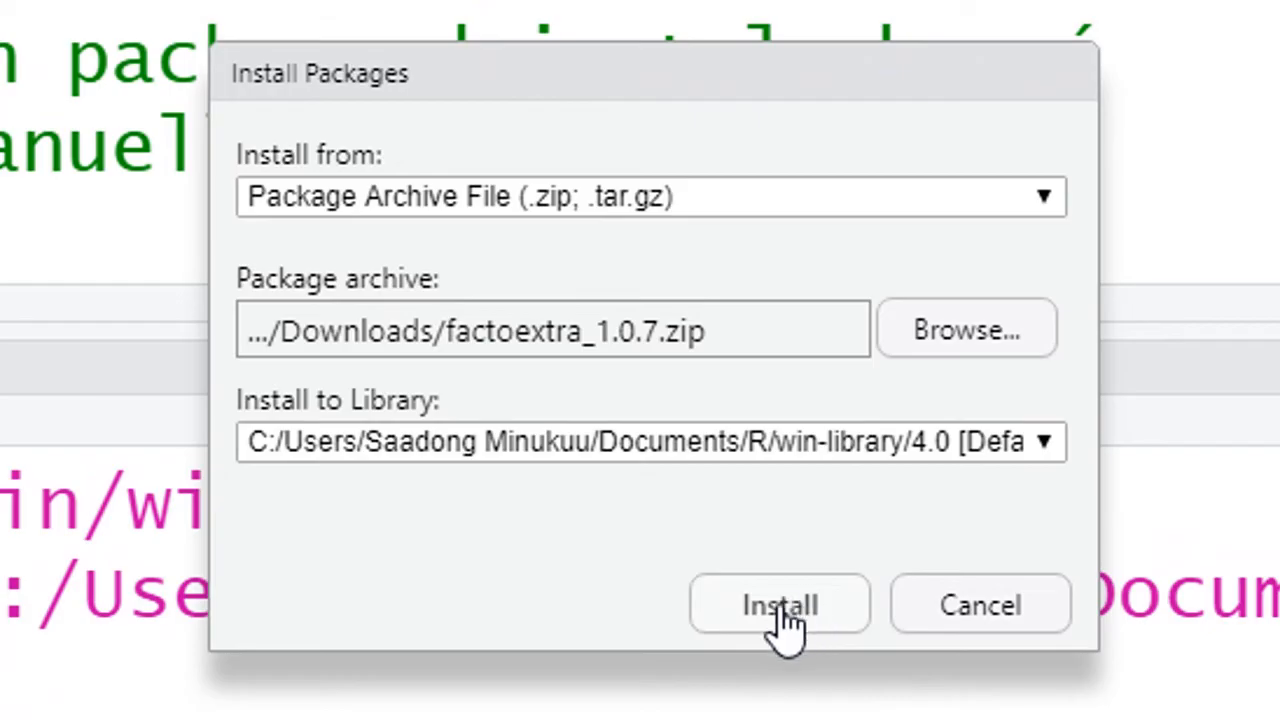
{"action": "left_click", "coordinate": [786, 618]}
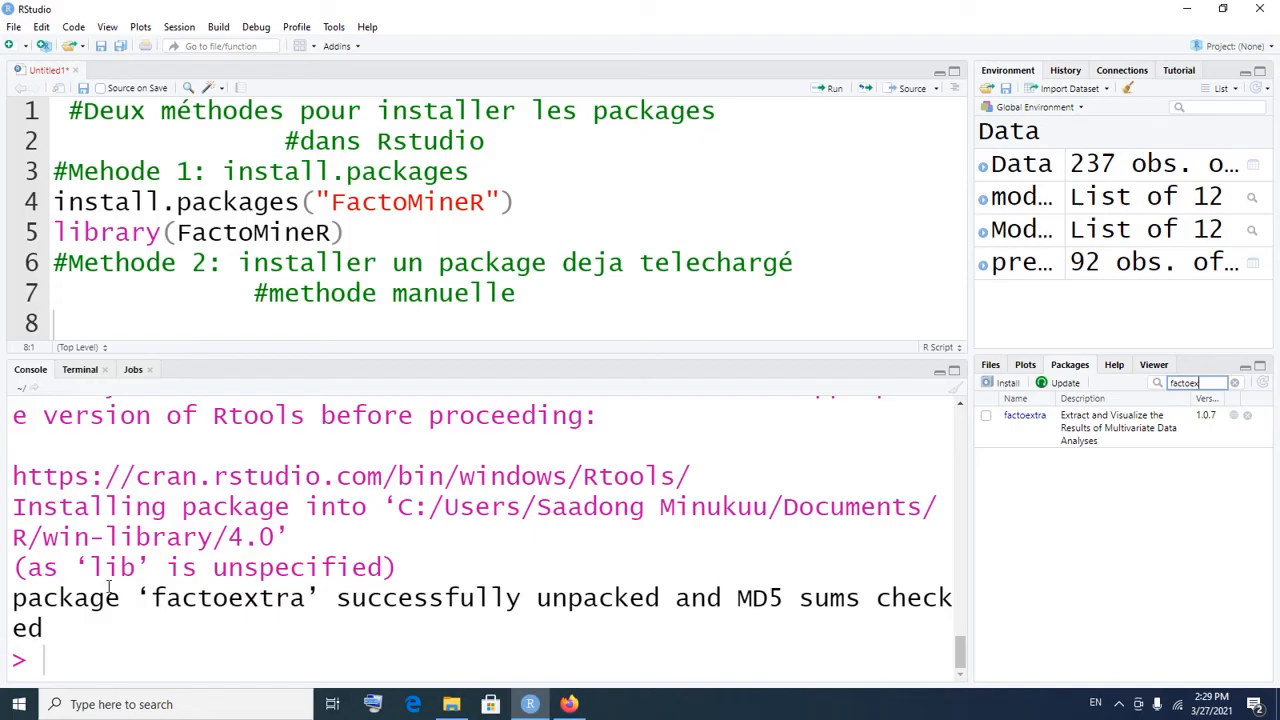
- Replace the installed packages filter with "facto" to list the related packages
{"action": "left_click", "coordinate": [43, 648]}
{"action": "left_click", "coordinate": [1196, 383]}
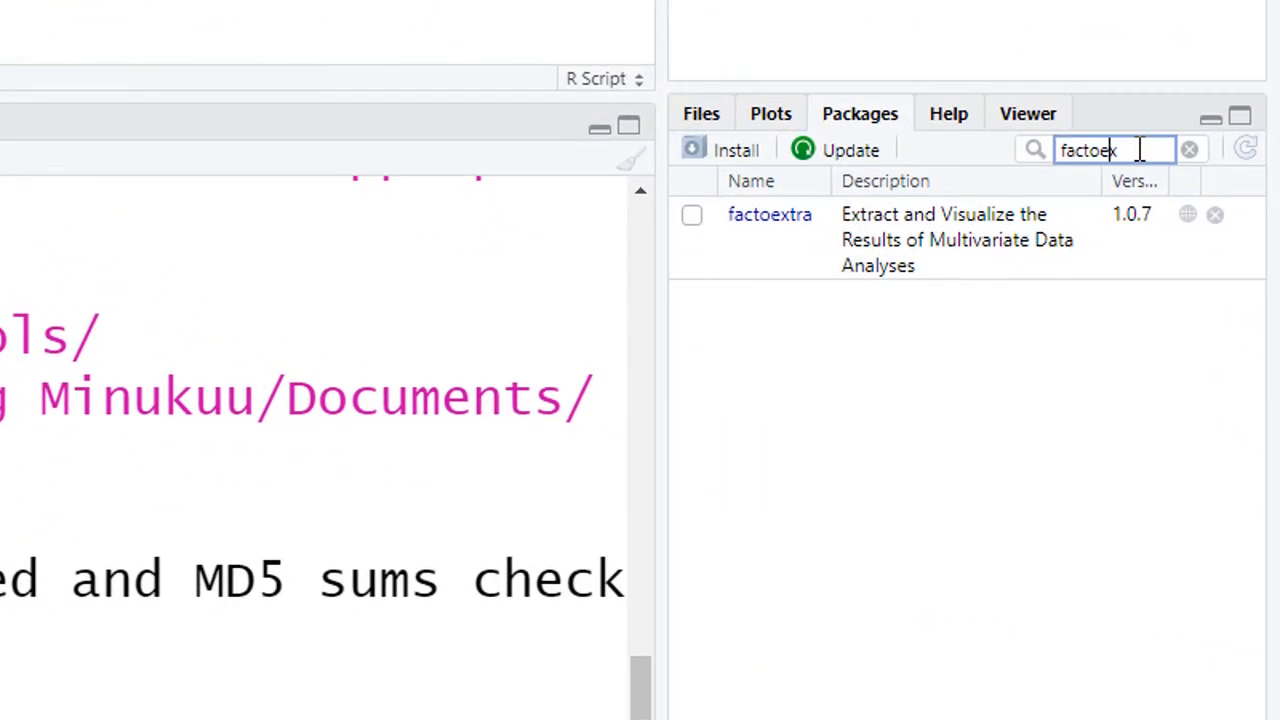
{"action": "left_click", "coordinate": [1140, 149]}
{"action": "key", "text": "BackSpace"}
{"action": "key", "text": "BackSpace"}
{"action": "key", "text": "BackSpace"}
{"action": "key", "text": "BackSpace"}
{"action": "key", "text": "BackSpace"}
{"action": "key", "text": "BackSpace"}
{"action": "key", "text": "BackSpace"}
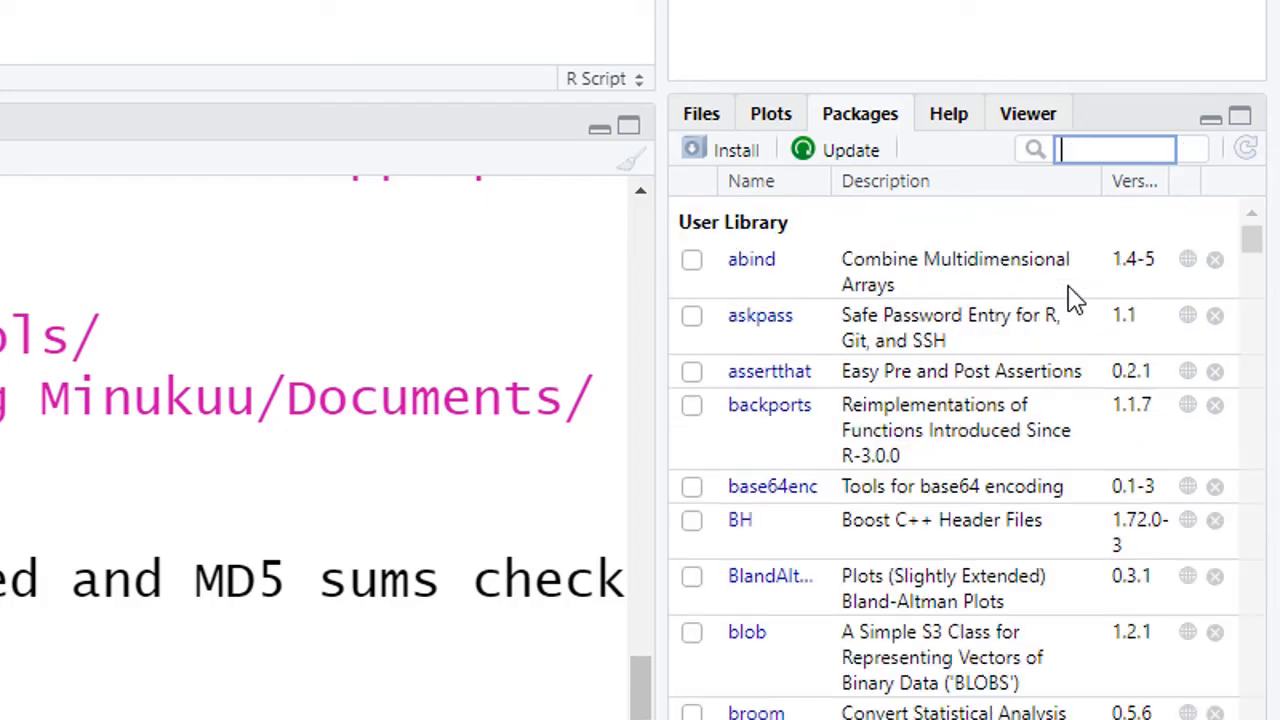
{"action": "type", "text": "fa"}
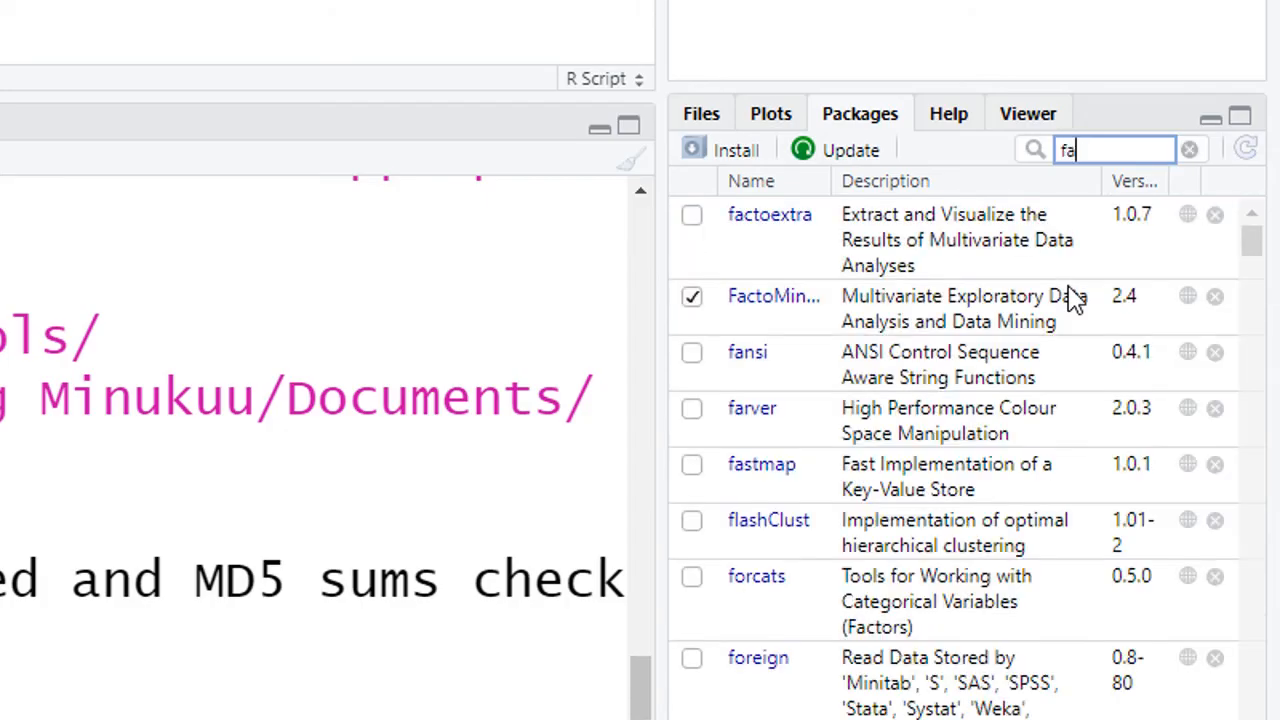
{"action": "type", "text": "cto"}
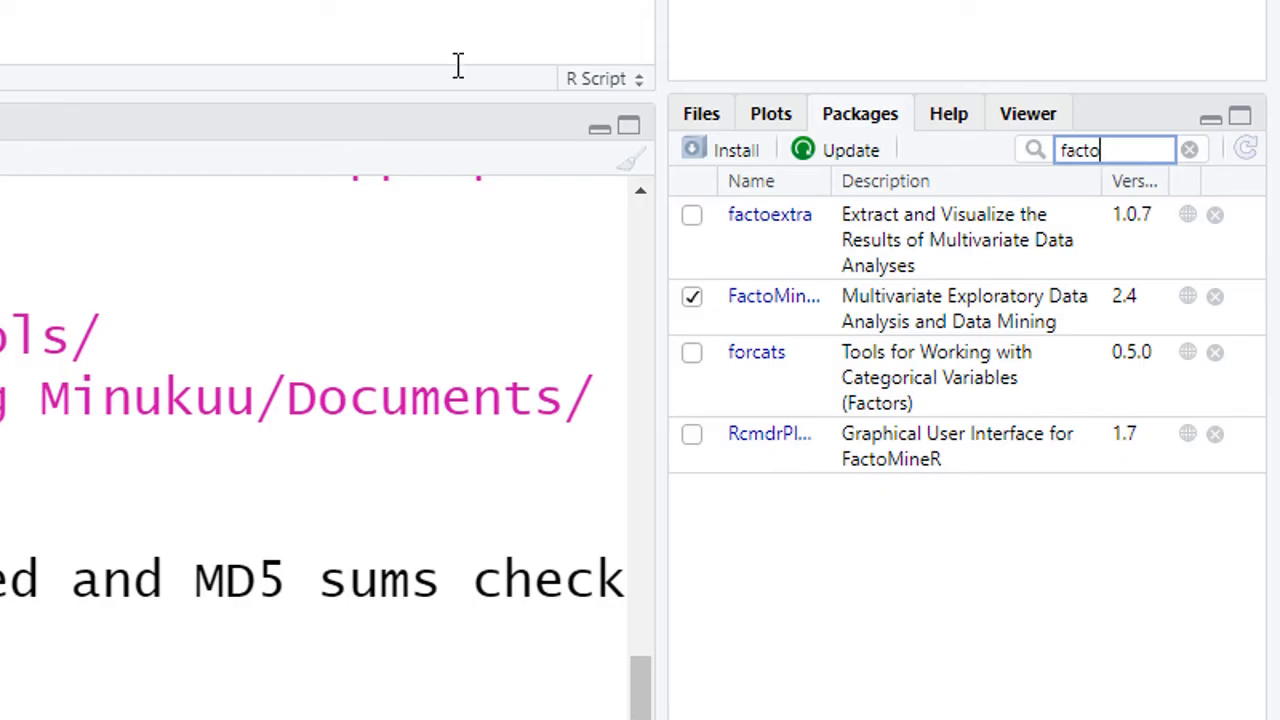
- Load factoextra from the installed packages list and unload it again, twice in a row
{"action": "left_click", "coordinate": [692, 217]}
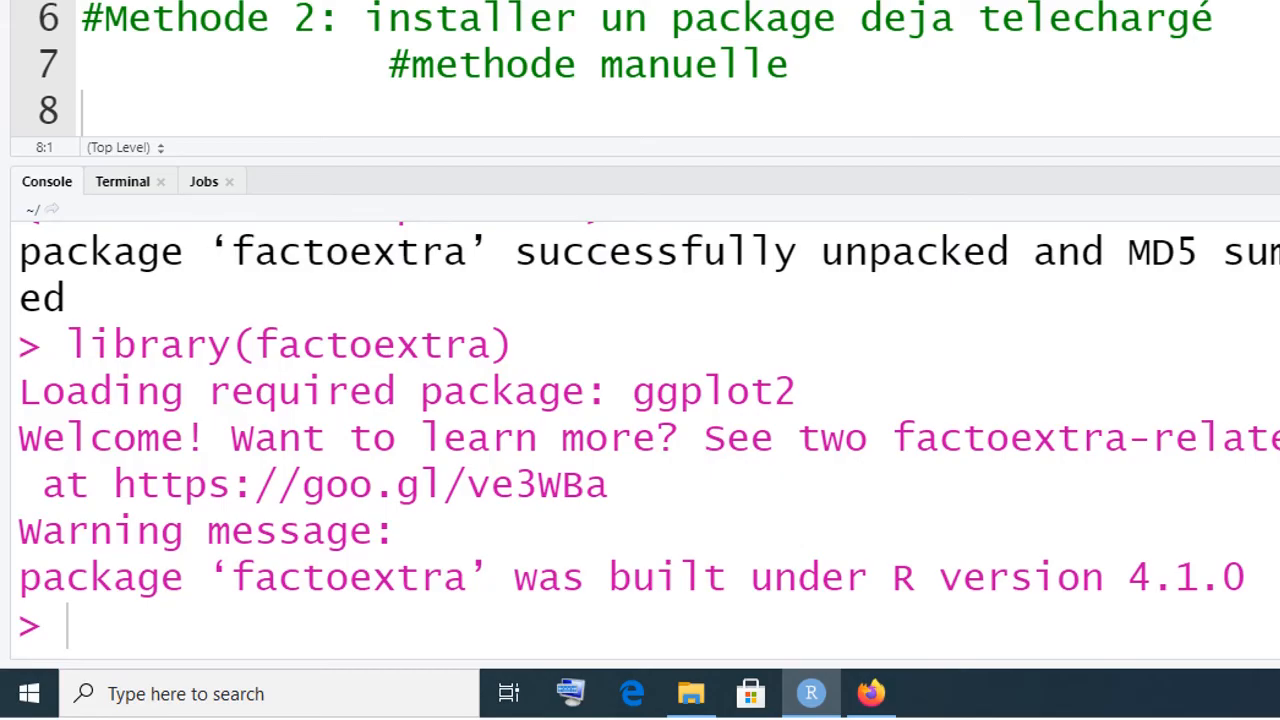
{"action": "left_click", "coordinate": [692, 377]}
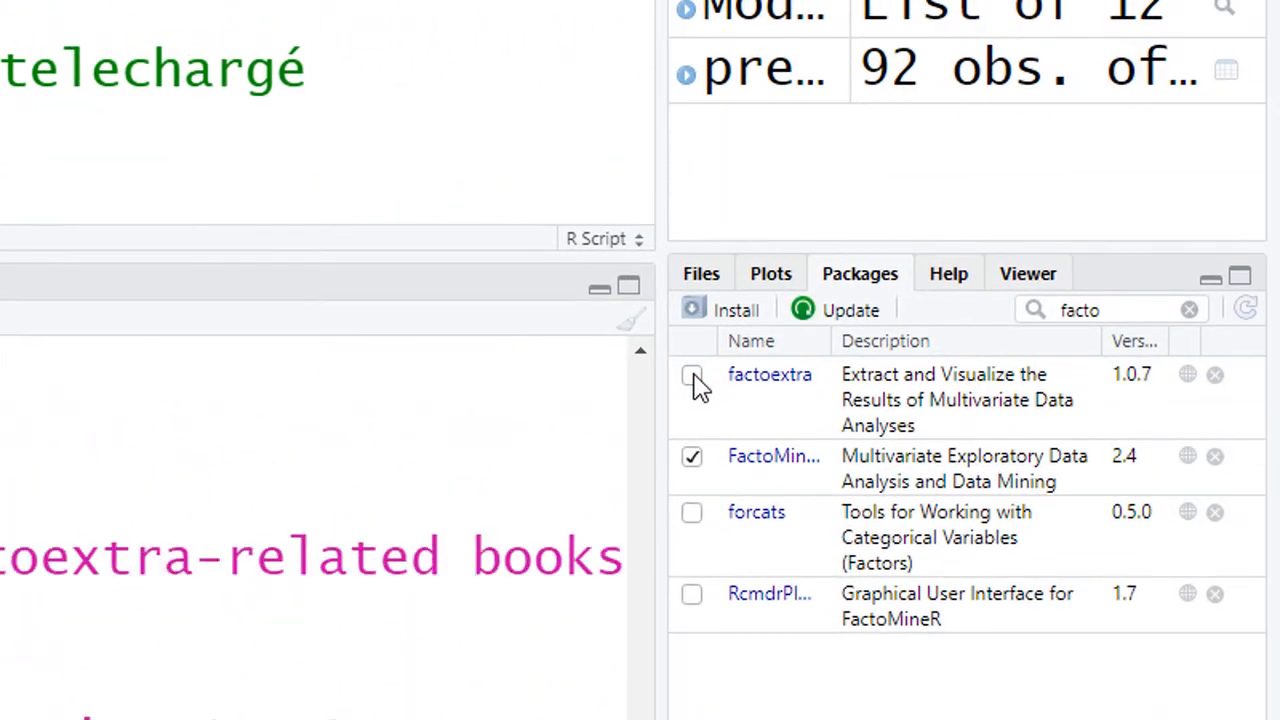
{"action": "left_click", "coordinate": [692, 377]}
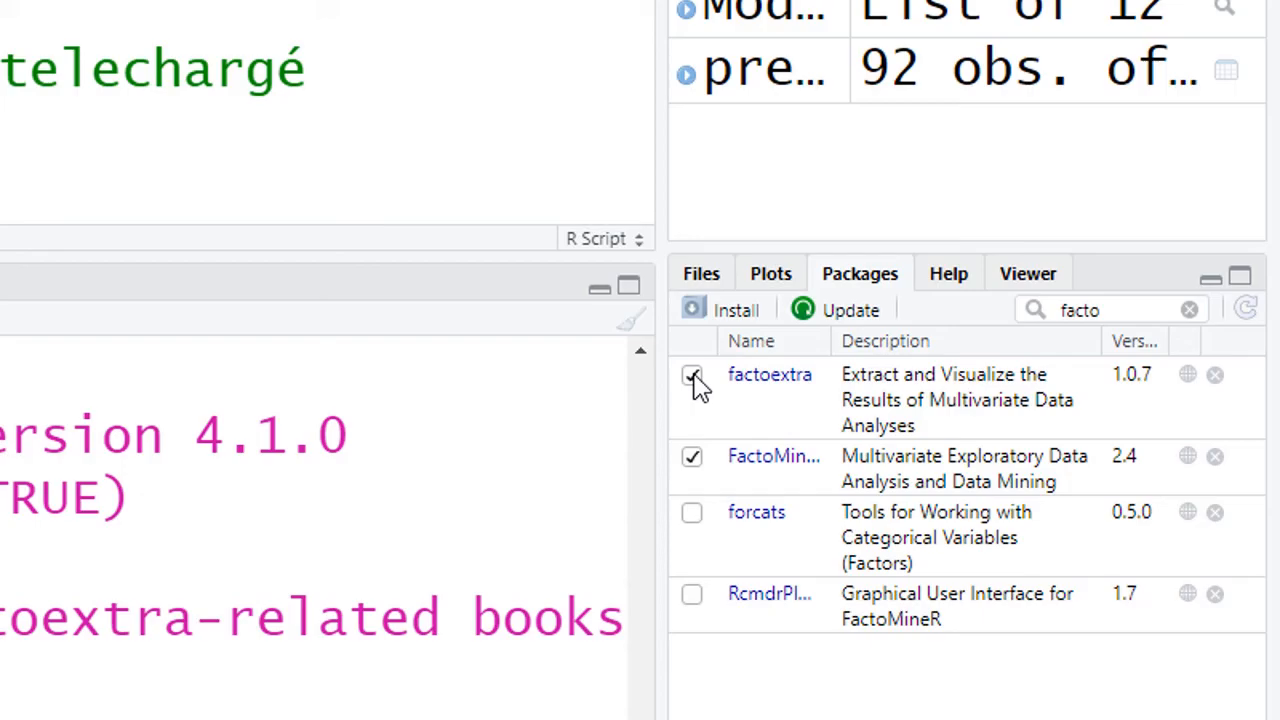
{"action": "left_click", "coordinate": [692, 377]}
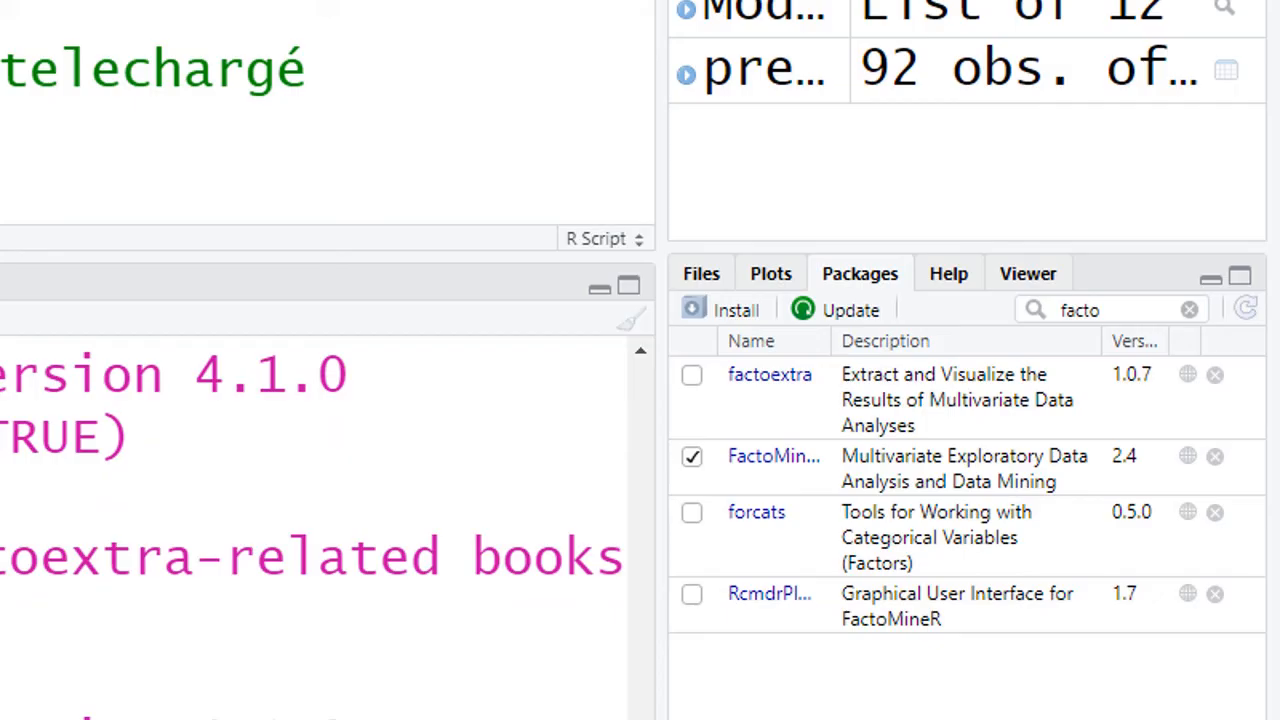
- Add library("factoextra") on line 8 of the script, below the manual method comment, and run that line
{"action": "key", "text": "Return"}
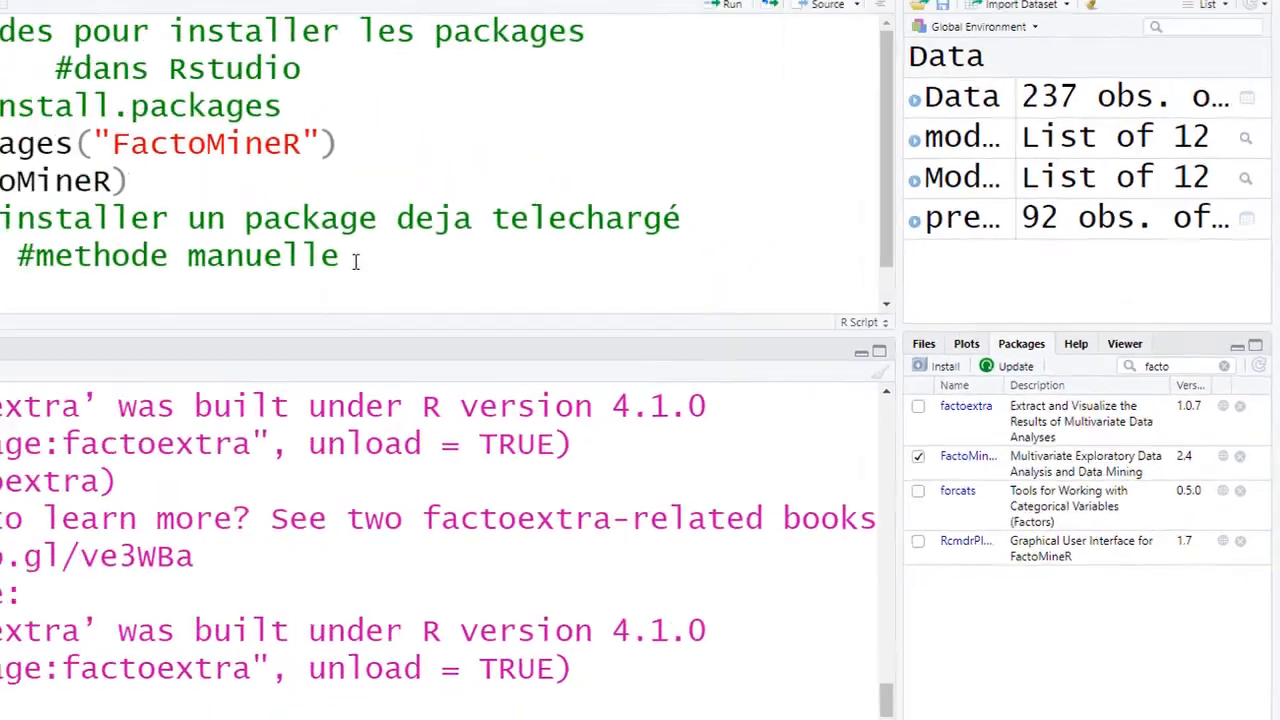
{"action": "type", "text": "libr"}
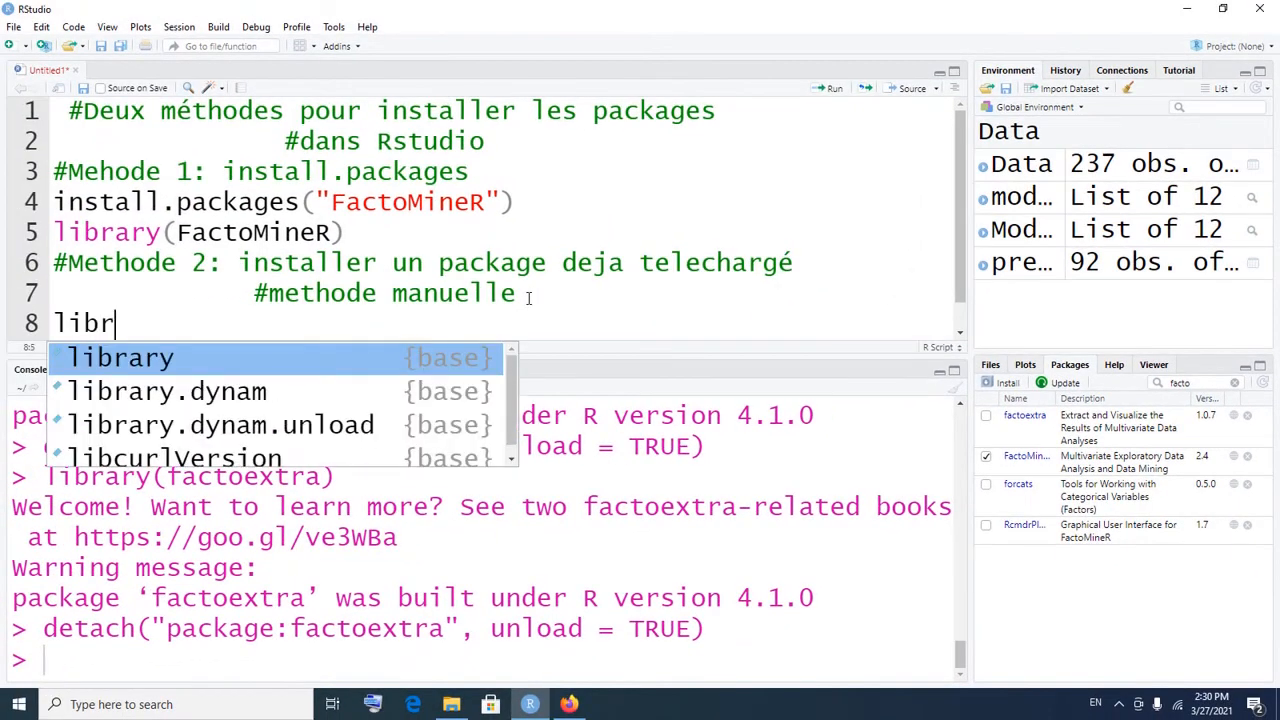
{"action": "type", "text": "a"}
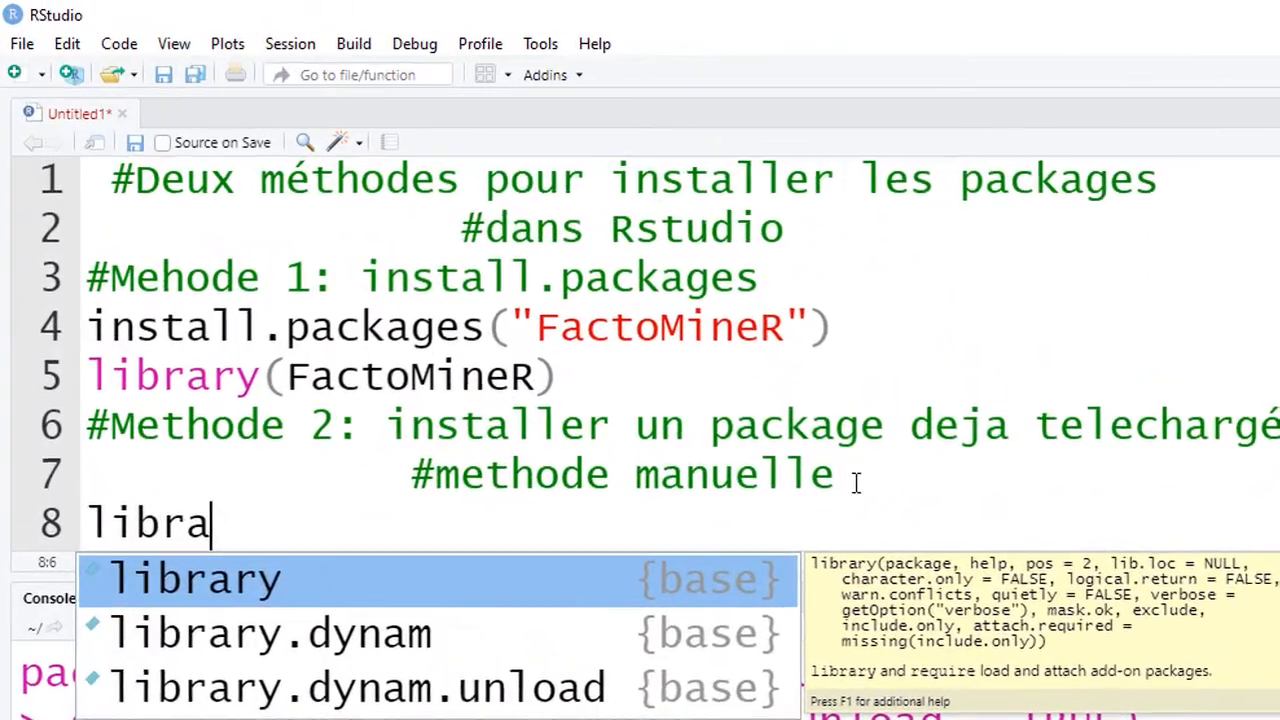
{"action": "key", "text": "Return"}
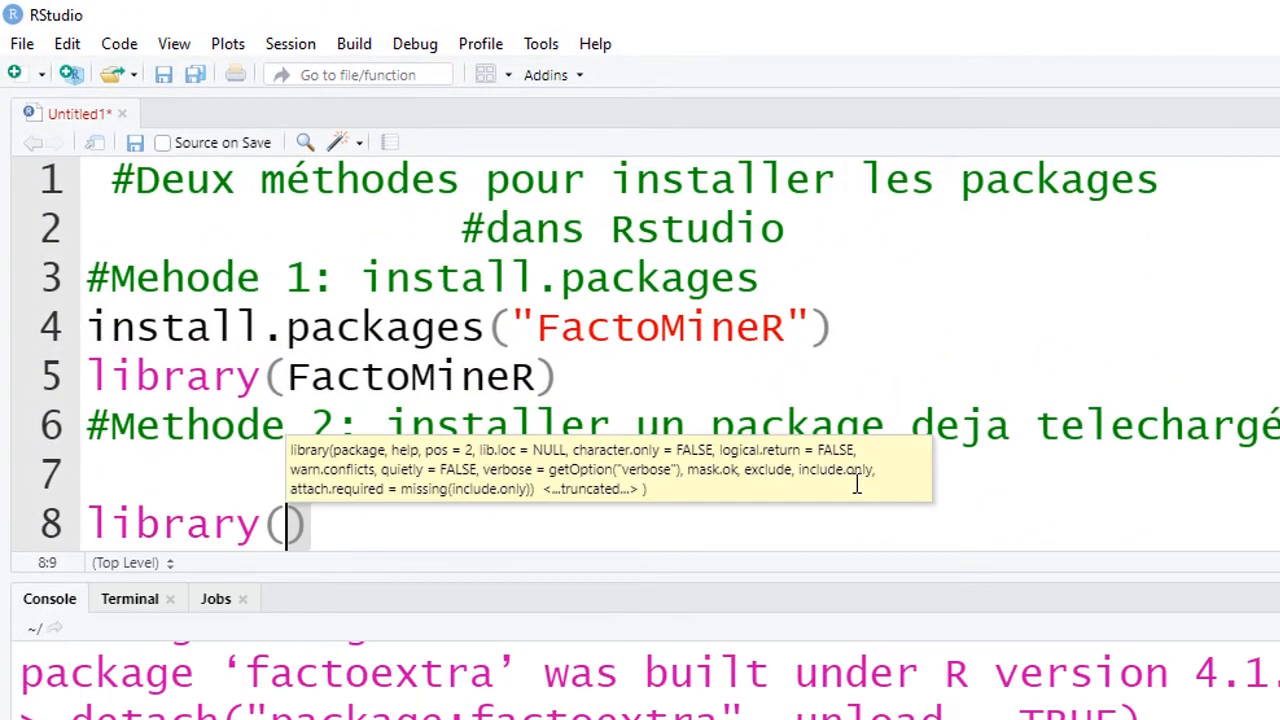
{"action": "type", "text": "\""}
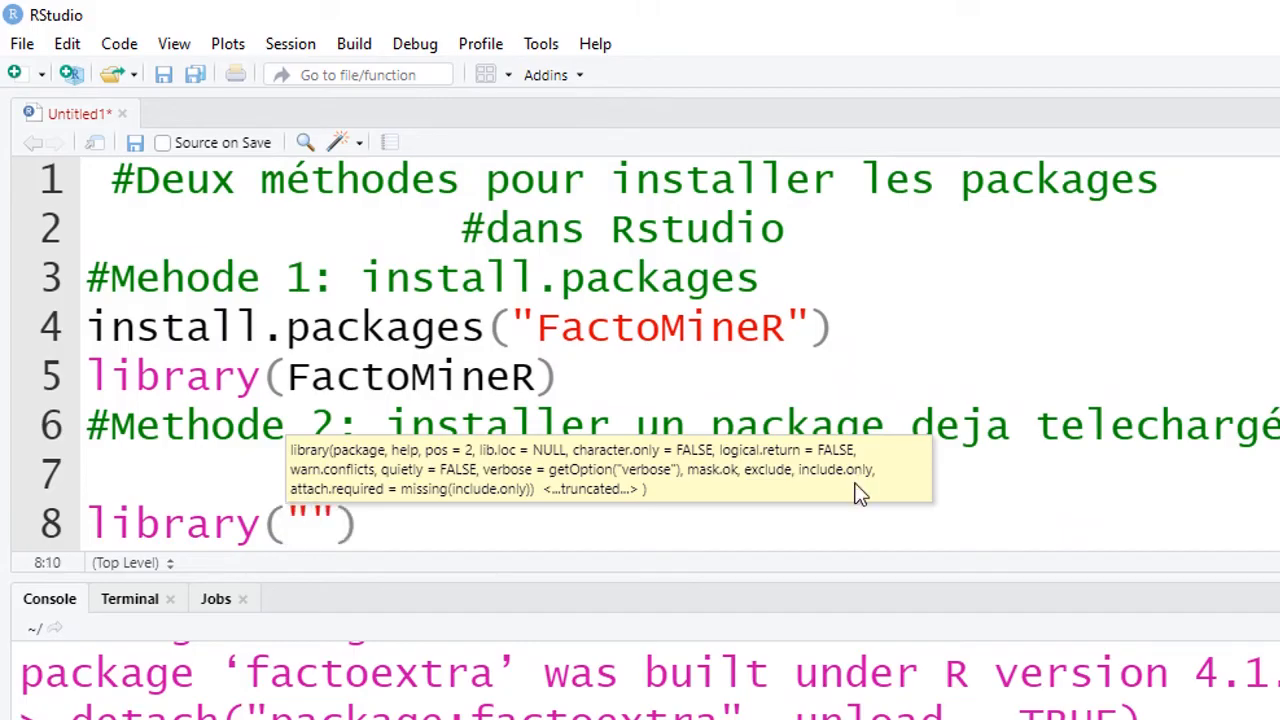
{"action": "type", "text": "facto"}
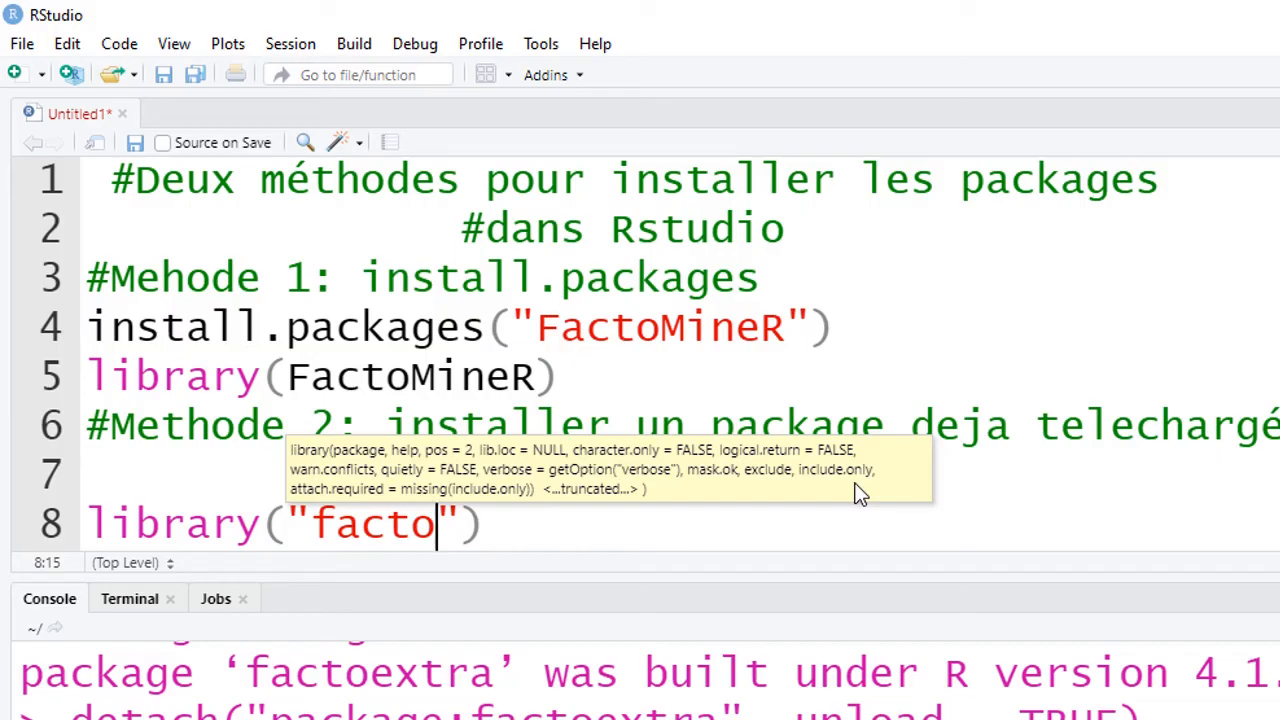
{"action": "type", "text": "ex"}
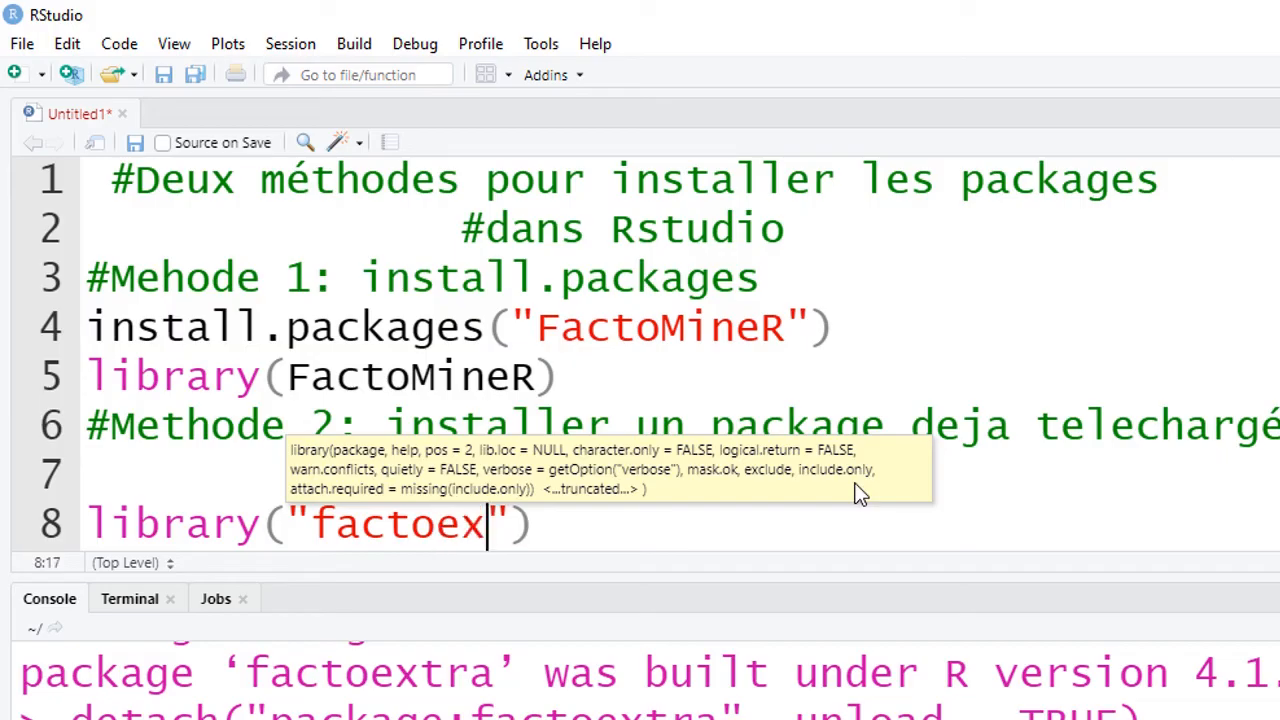
{"action": "type", "text": "tra"}
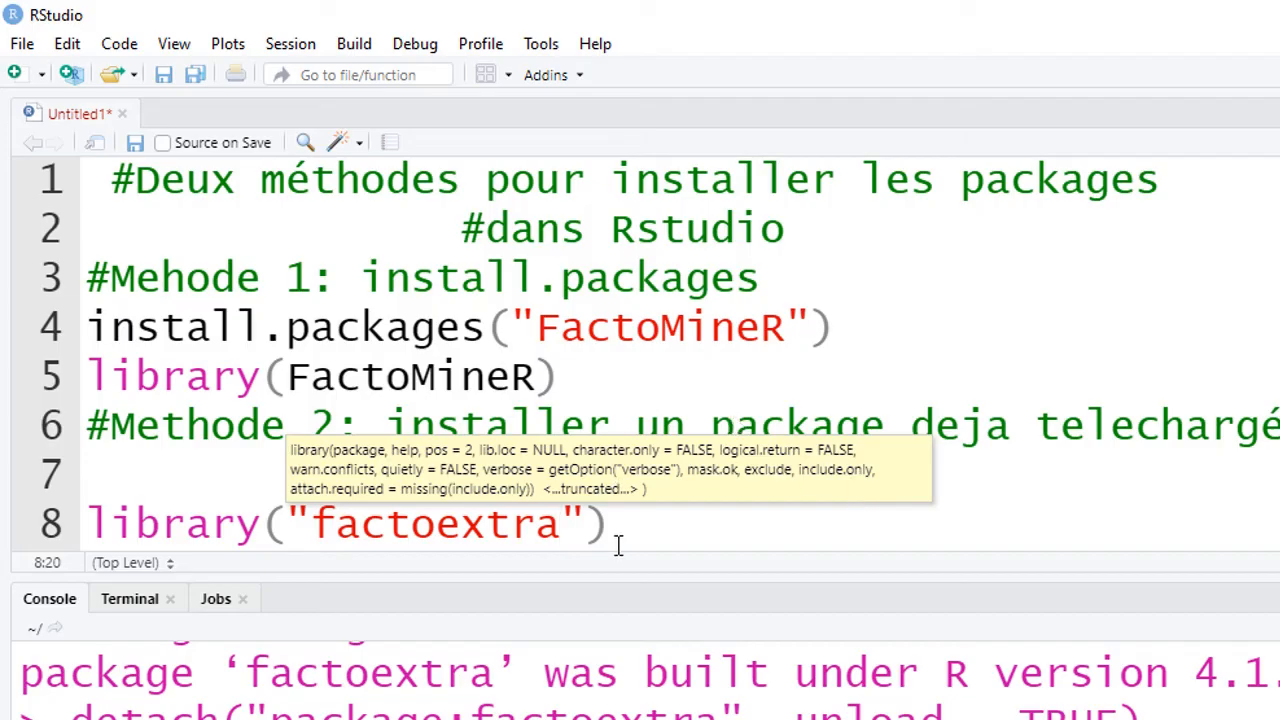
{"action": "left_click_drag", "start_coordinate": [610, 530], "coordinate": [78, 530]}
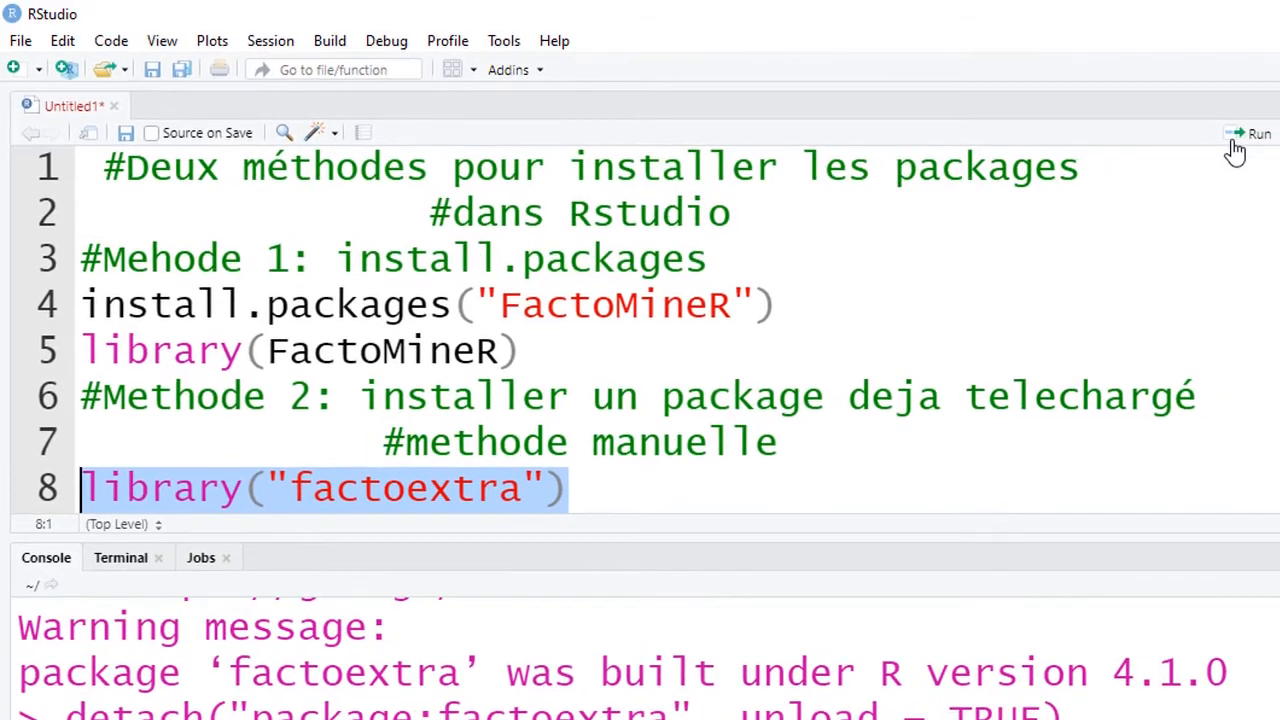
{"action": "left_click", "coordinate": [1236, 148]}
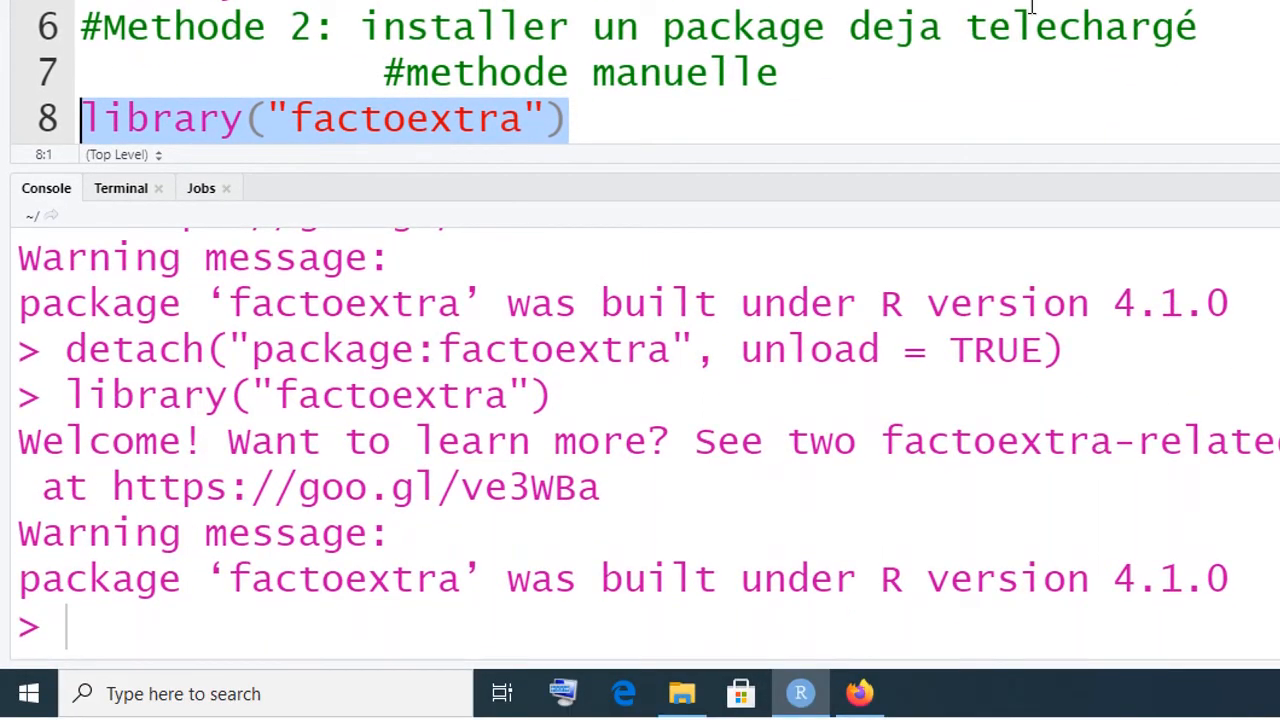
{"action": "left_click", "coordinate": [1032, 36]}
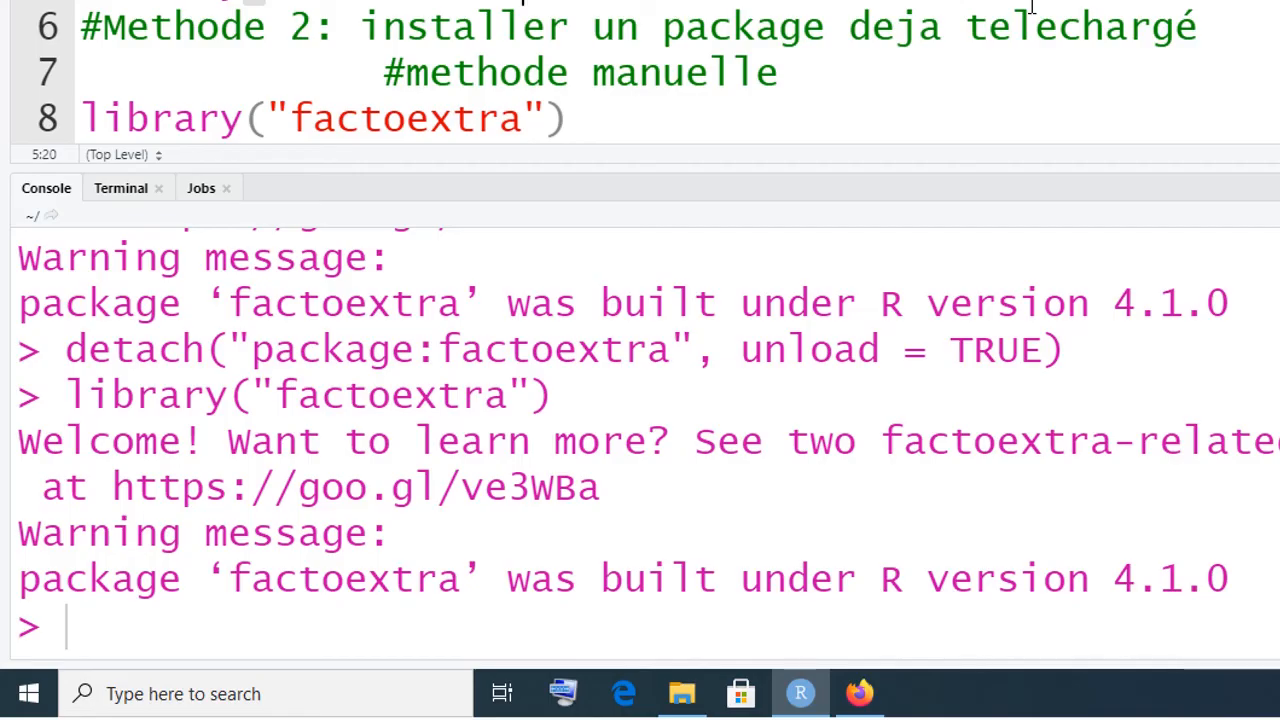
{"action": "scroll", "coordinate": [1032, 8], "scroll_direction": "down", "scroll_amount": 1}
{"action": "scroll", "coordinate": [1032, 8], "scroll_direction": "up", "scroll_amount": 1}
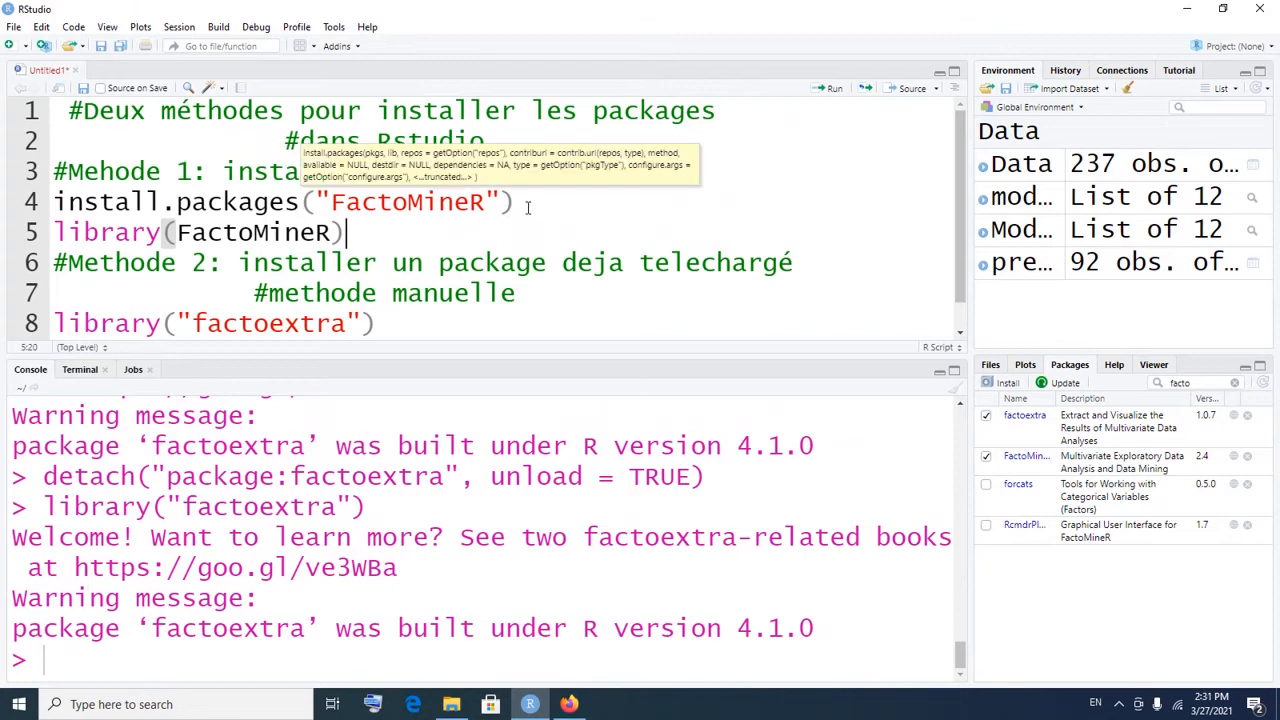
{"action": "left_click", "coordinate": [529, 206]}
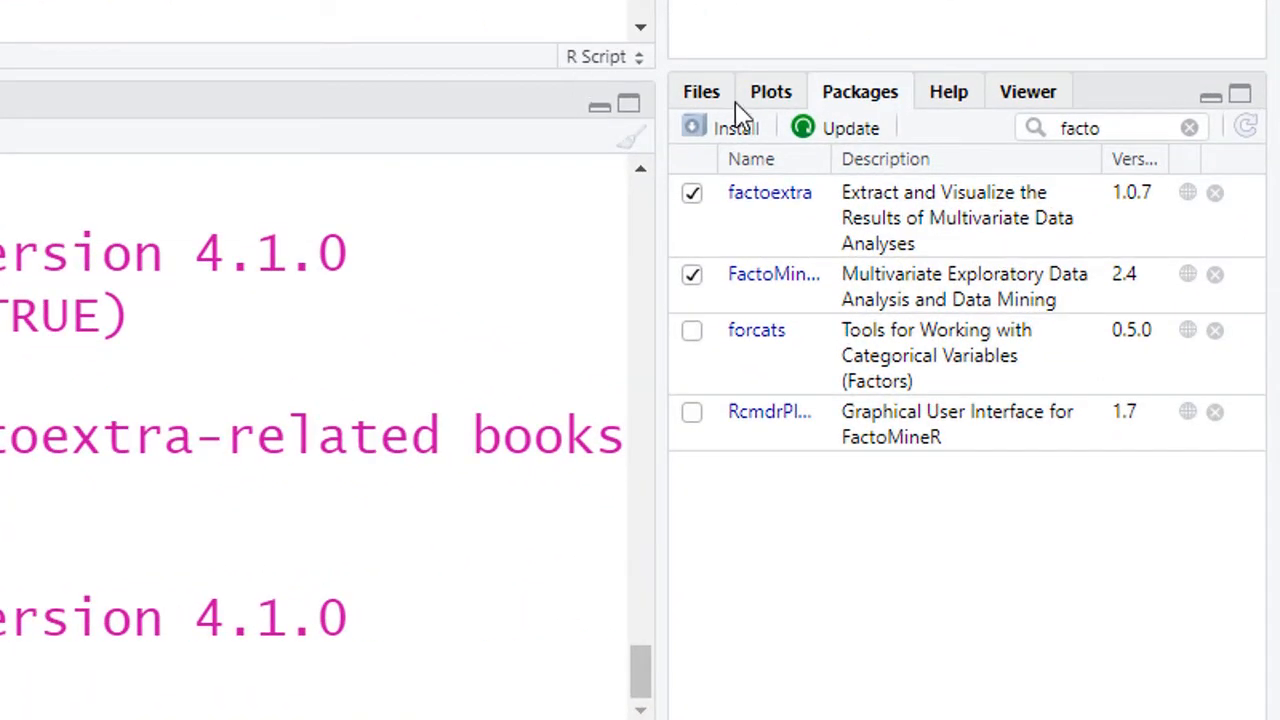
- Install the tidyr package with its dependencies from Repository (CRAN), restarting R before the installation
{"action": "left_click", "coordinate": [737, 130]}
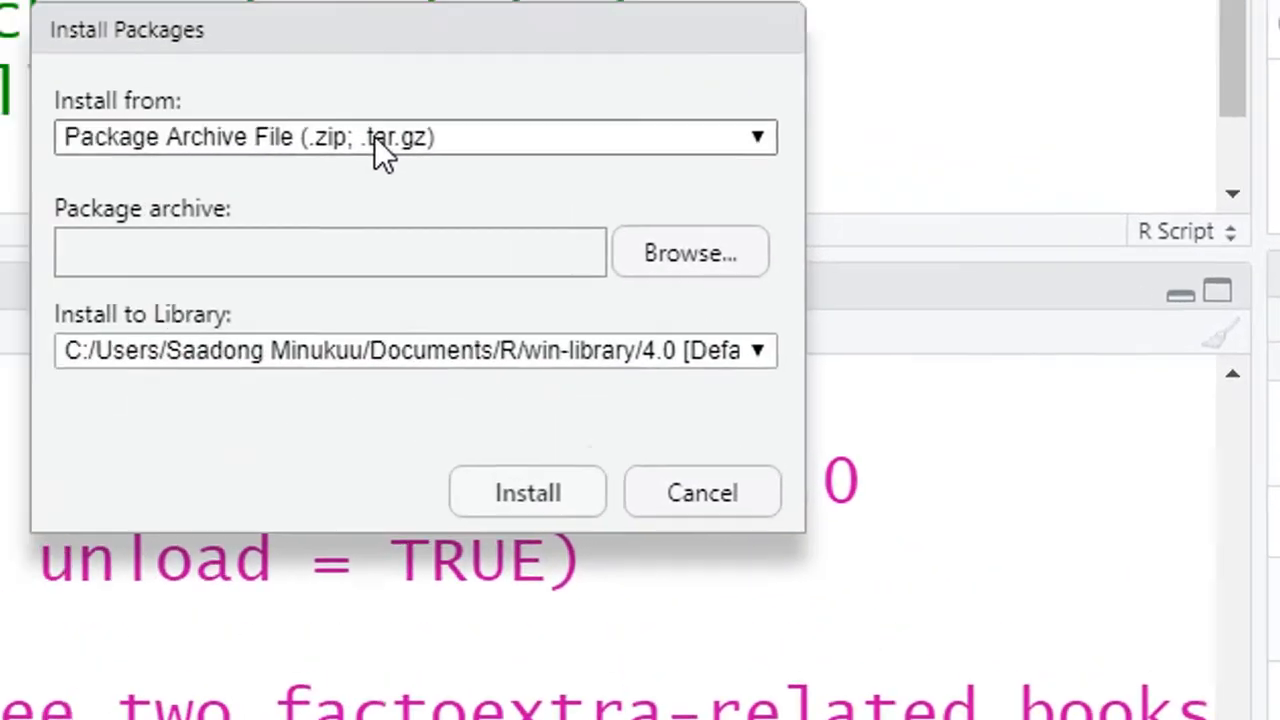
{"action": "left_click", "coordinate": [380, 151]}
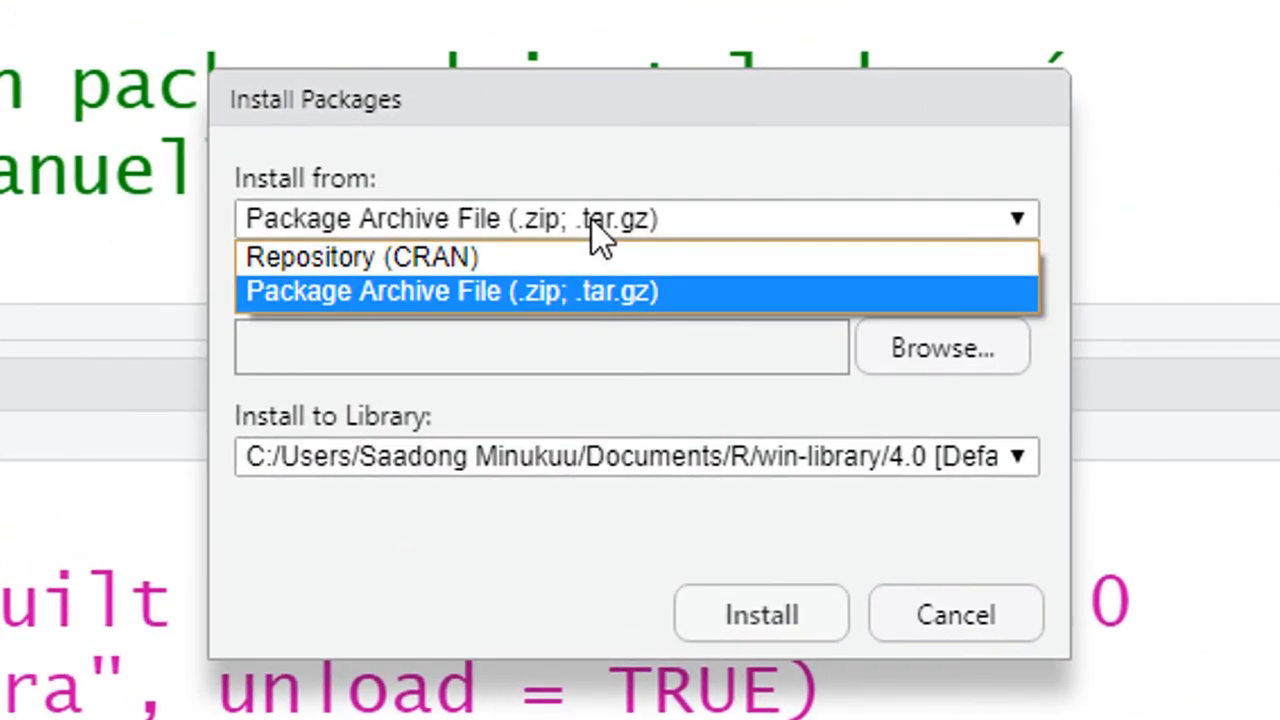
{"action": "left_click", "coordinate": [520, 258]}
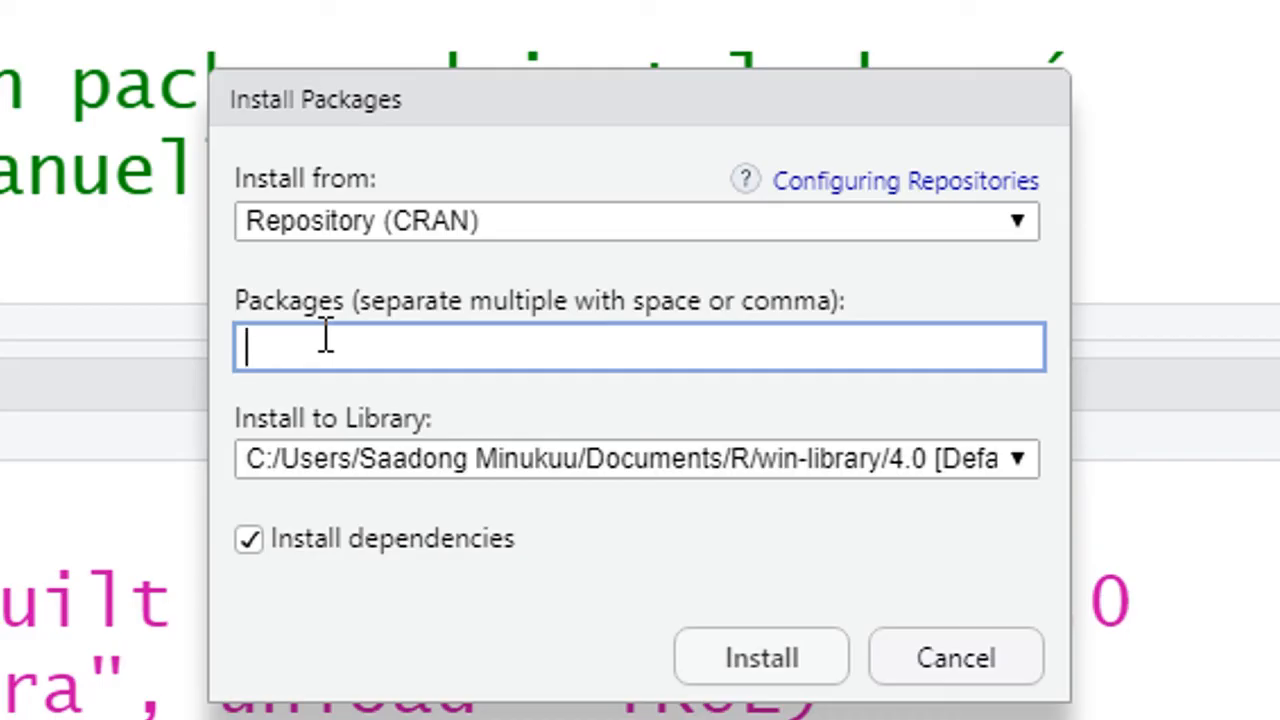
{"action": "type", "text": "ti"}
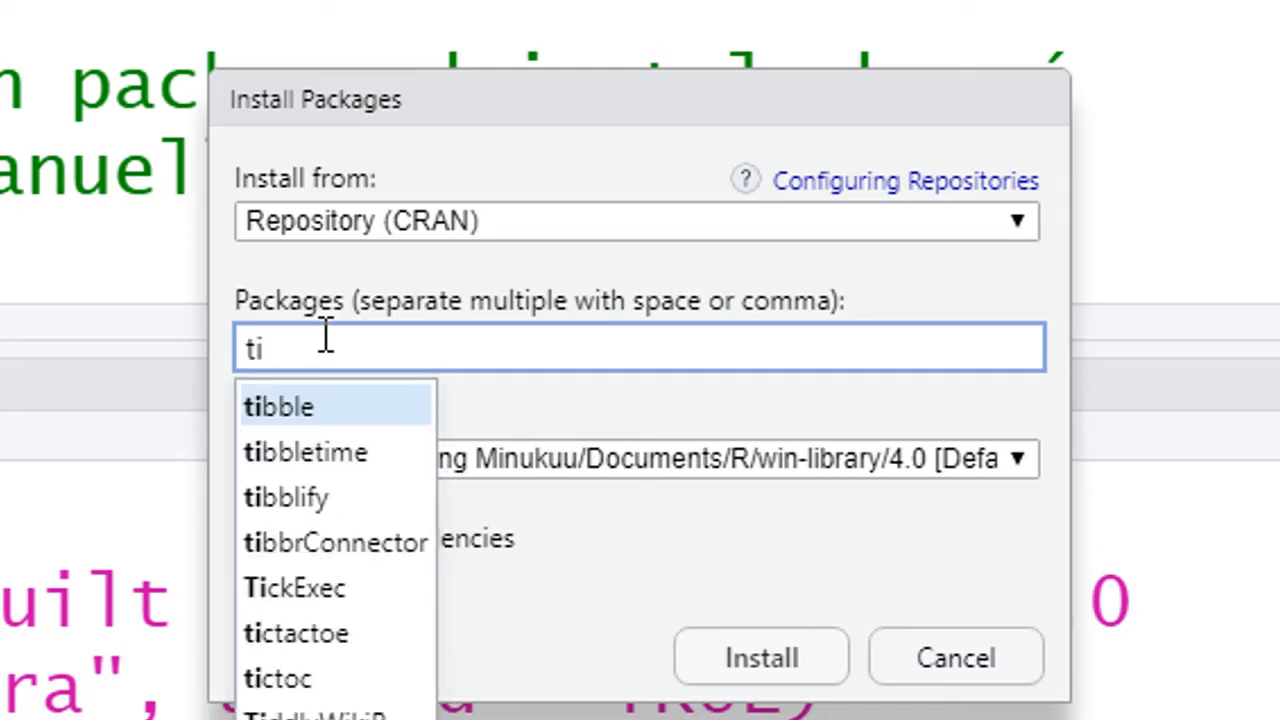
{"action": "type", "text": "dy"}
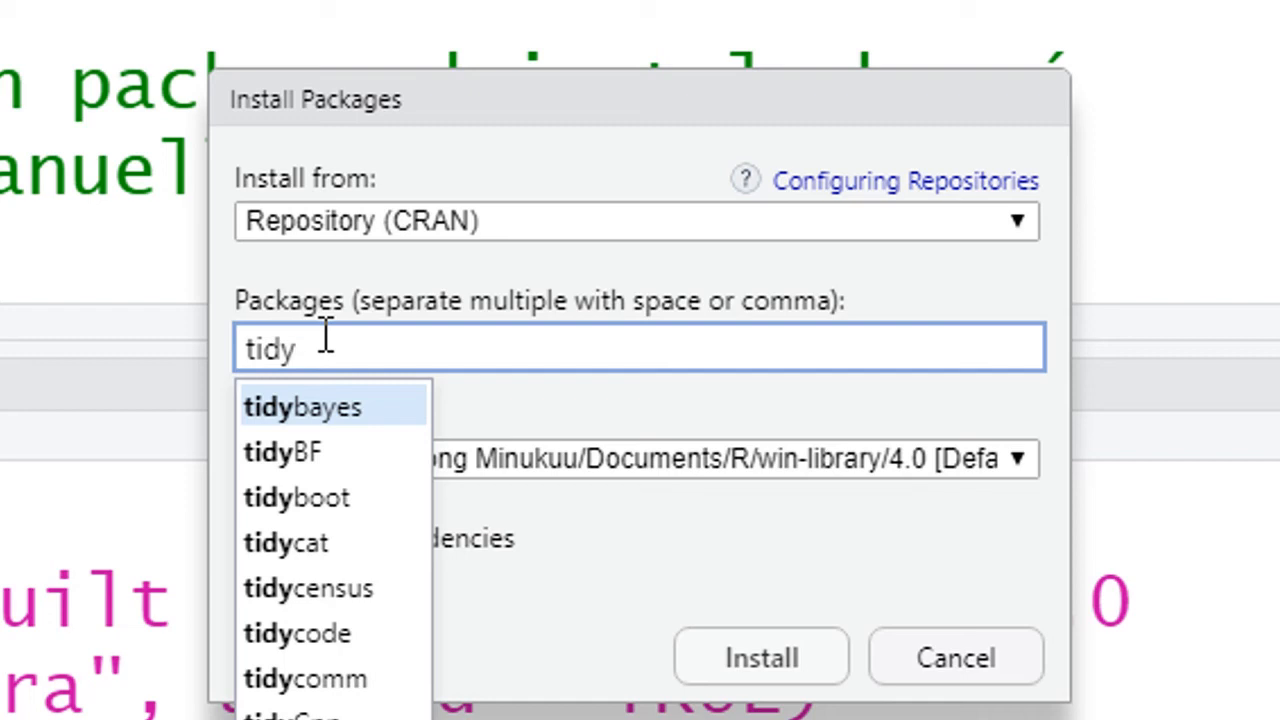
{"action": "type", "text": "r"}
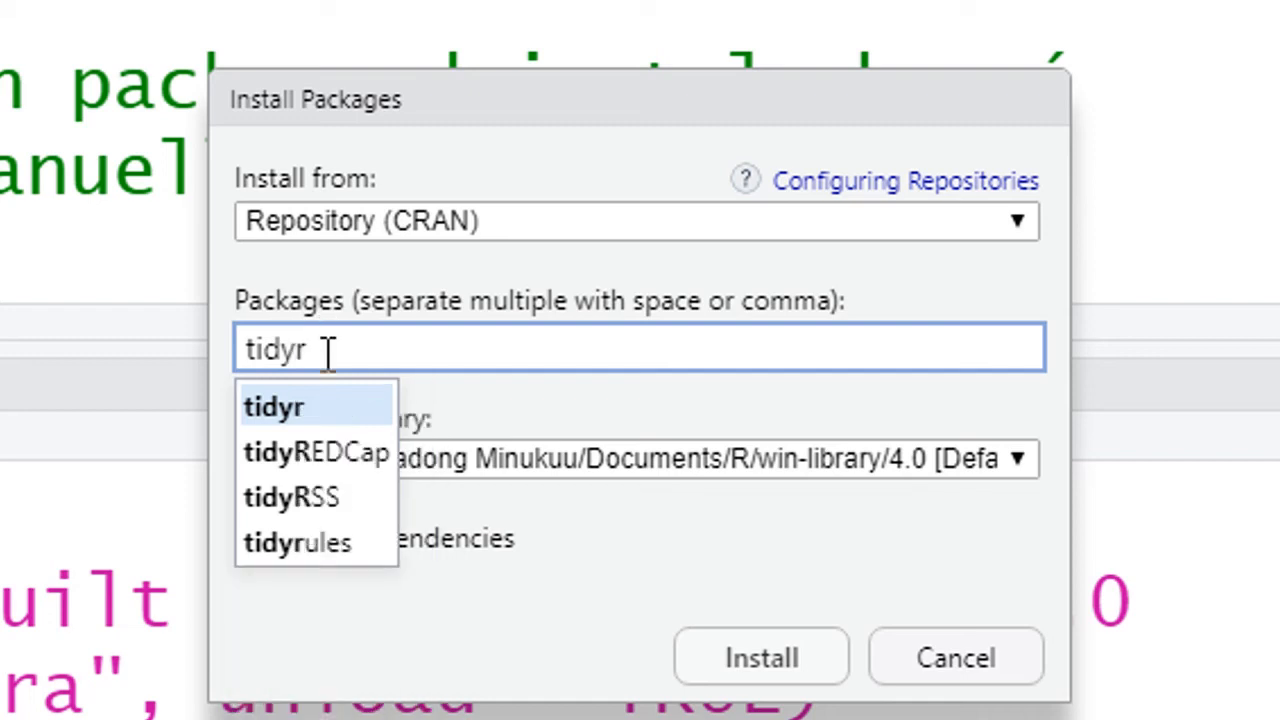
{"action": "left_click", "coordinate": [337, 422]}
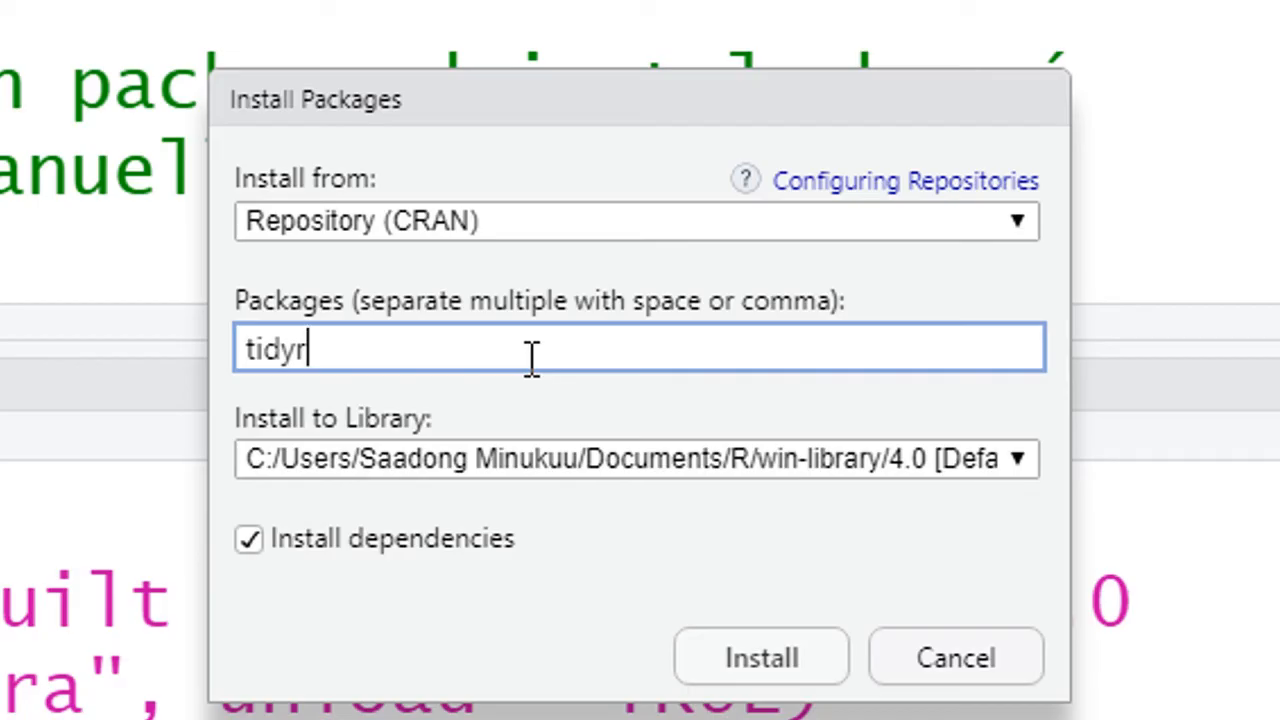
{"action": "type", "text": ","}
{"action": "key", "text": "BackSpace"}
{"action": "left_click", "coordinate": [742, 668]}
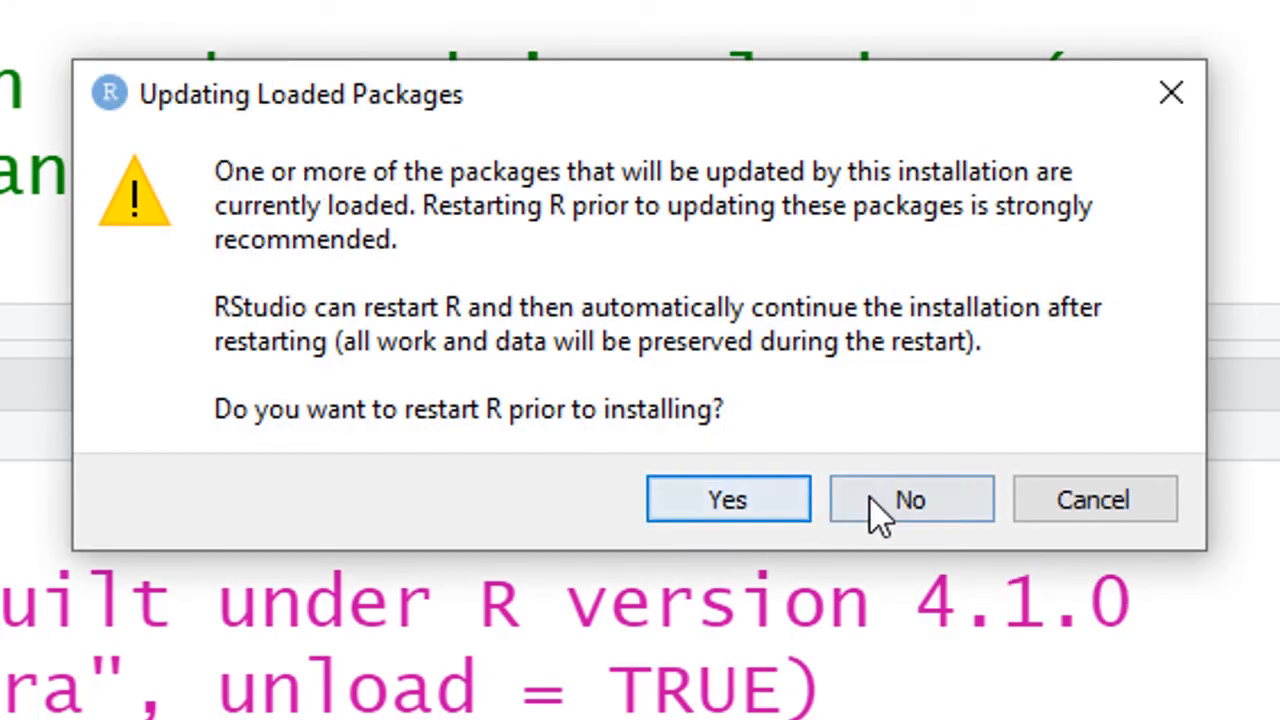
{"action": "left_click", "coordinate": [694, 512]}
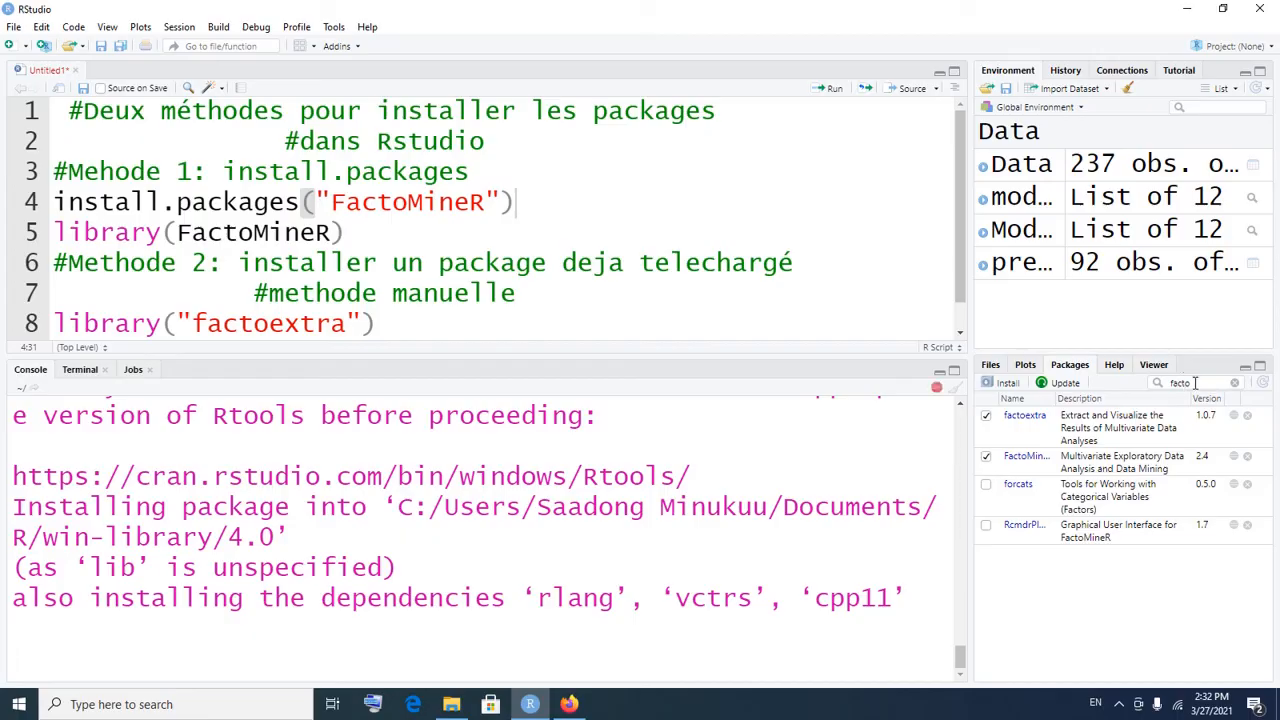
- Filter the installed packages list by "tidy" and load the tidyr package from it
{"action": "left_click_drag", "start_coordinate": [1195, 383], "coordinate": [1171, 383]}
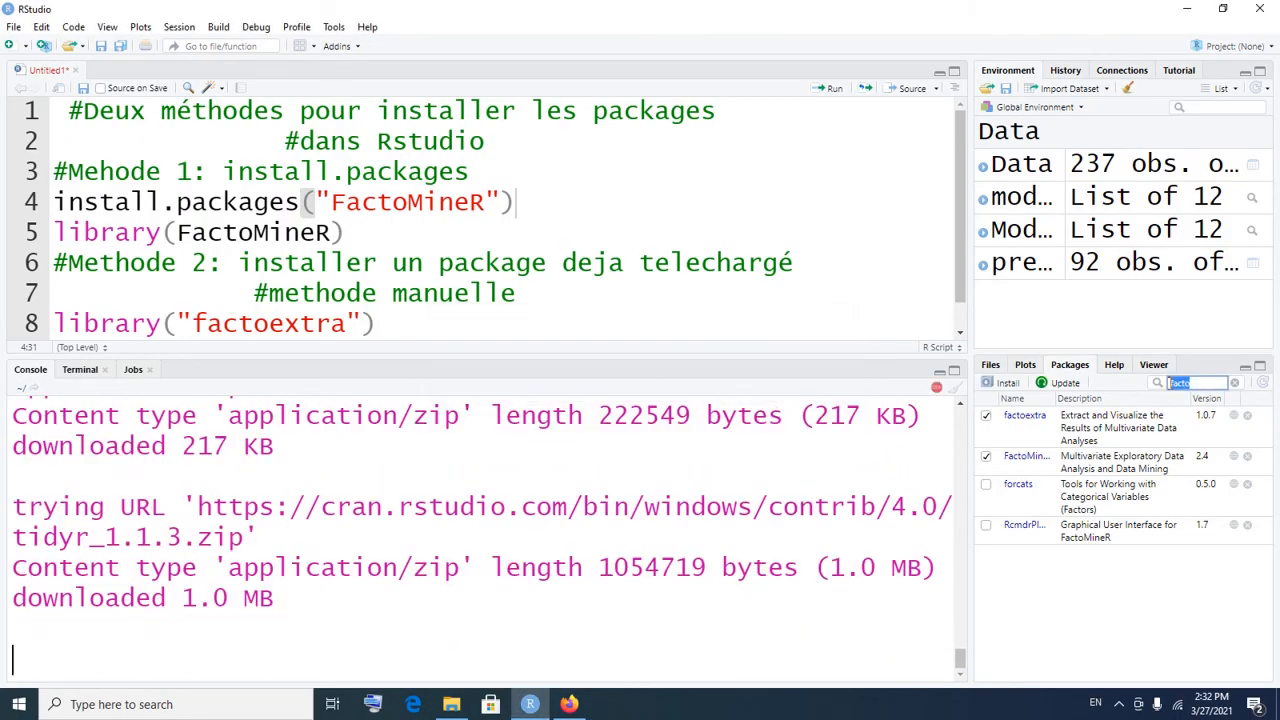
{"action": "key", "text": "BackSpace"}
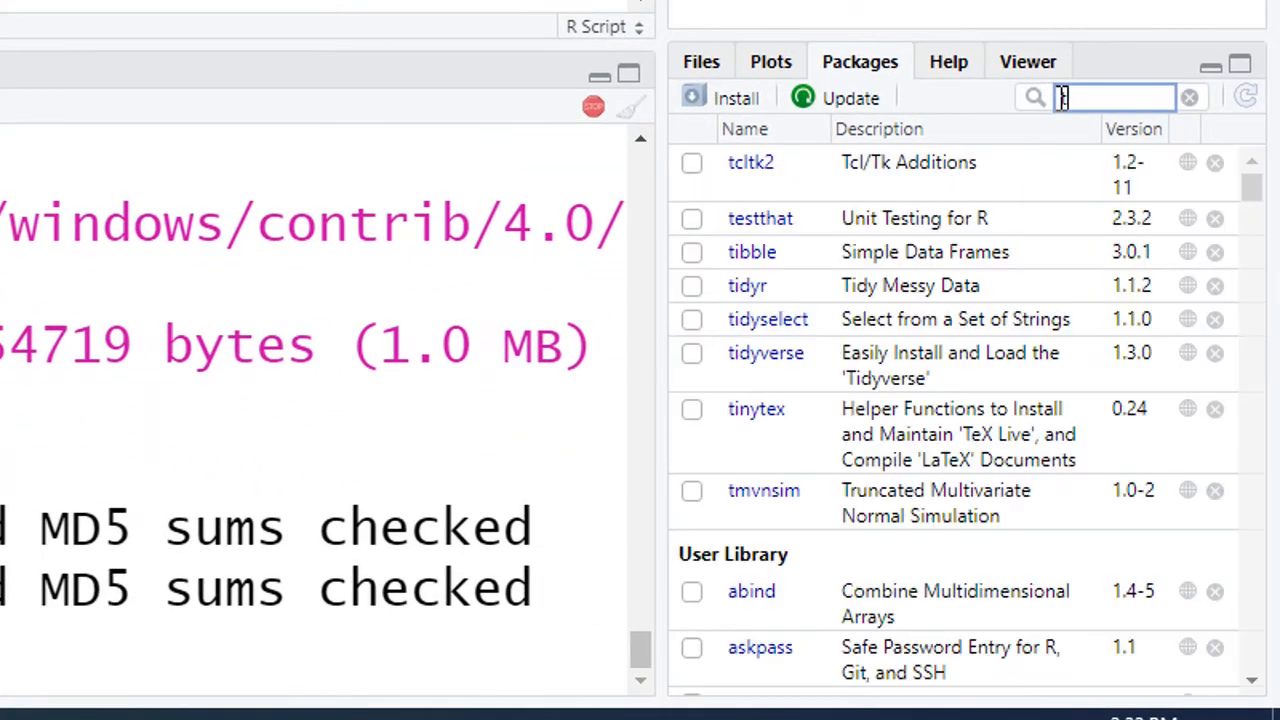
{"action": "type", "text": "tid"}
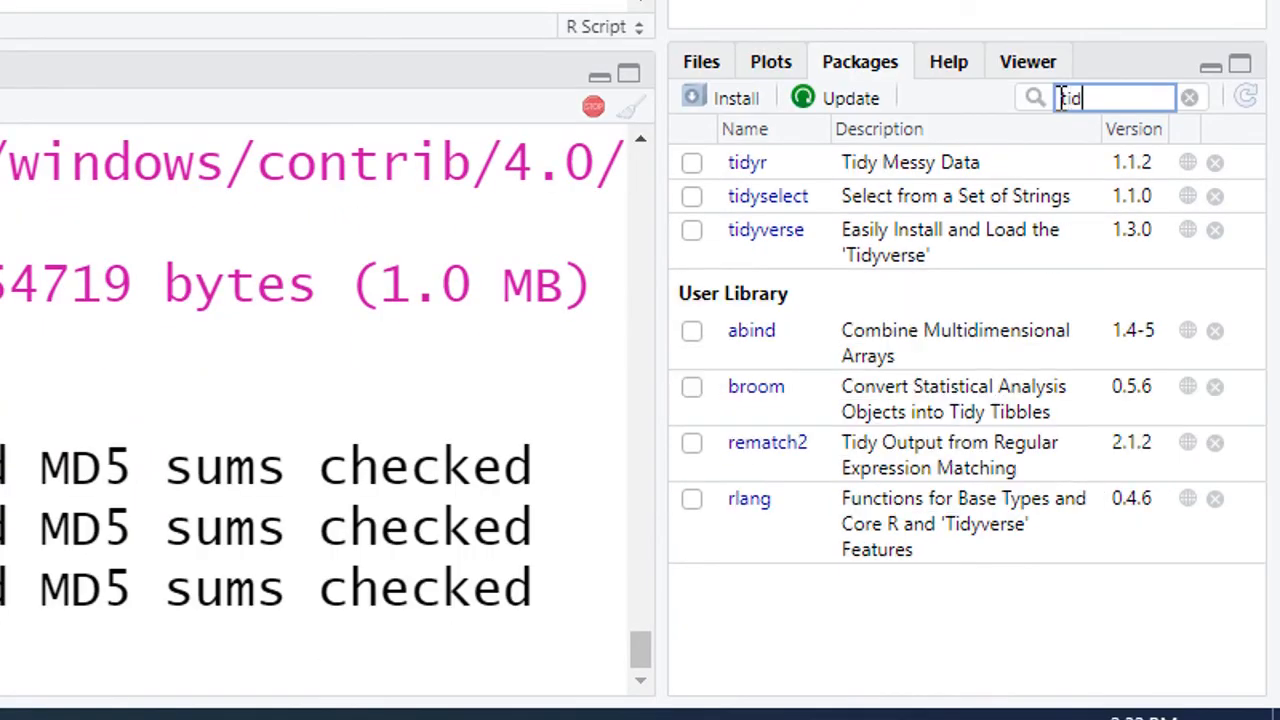
{"action": "type", "text": "y"}
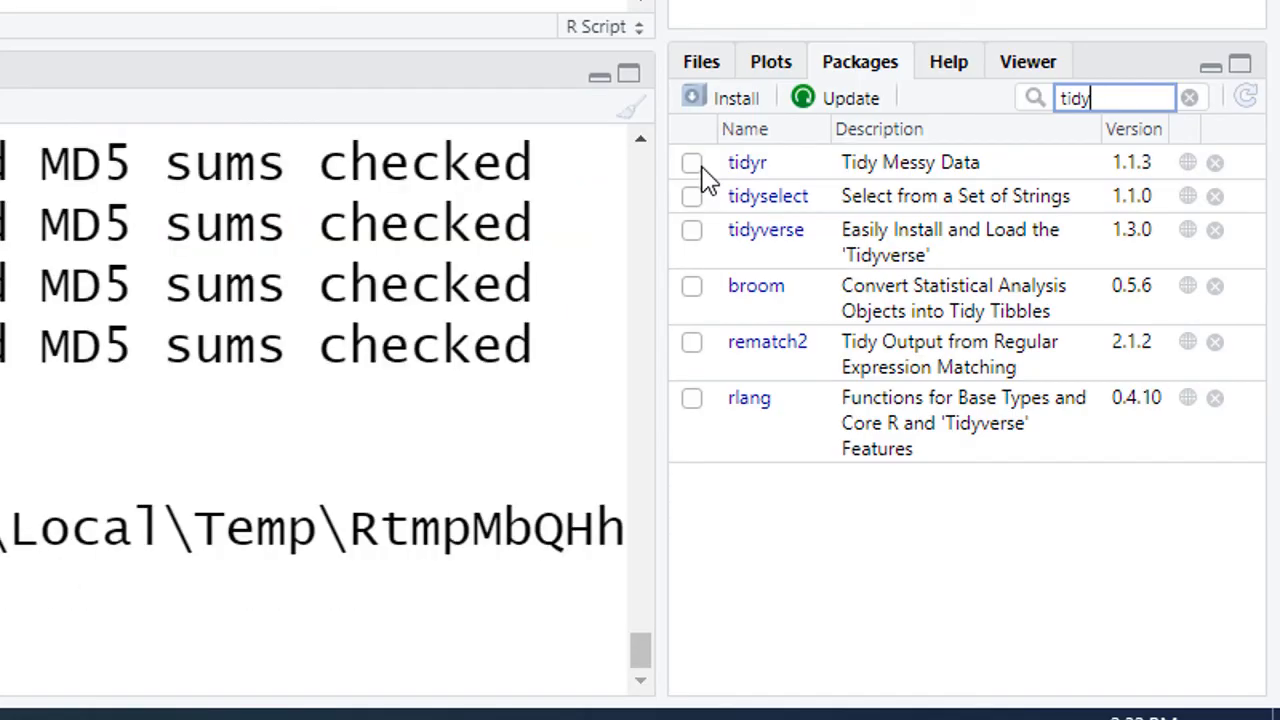
{"action": "left_click", "coordinate": [689, 167]}
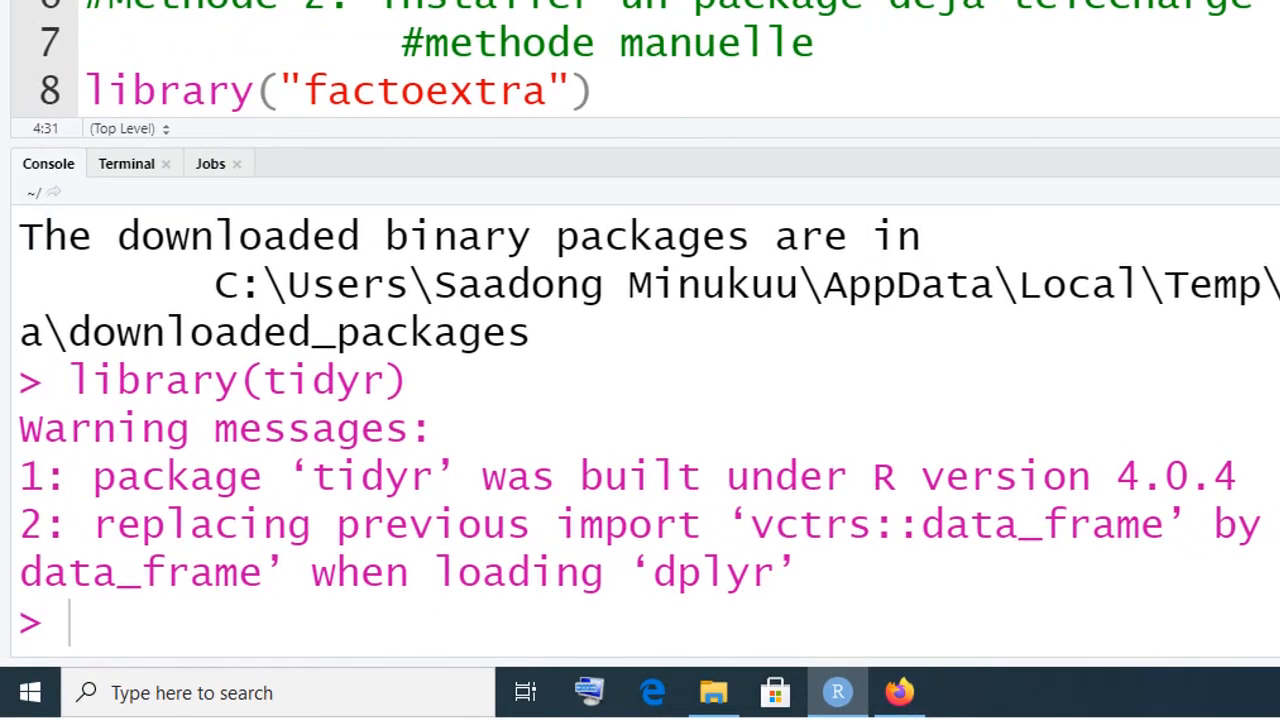
- Switch to Firefox and open a new browser tab alongside the CRAN factoextra page
{"action": "left_click", "coordinate": [611, 90]}
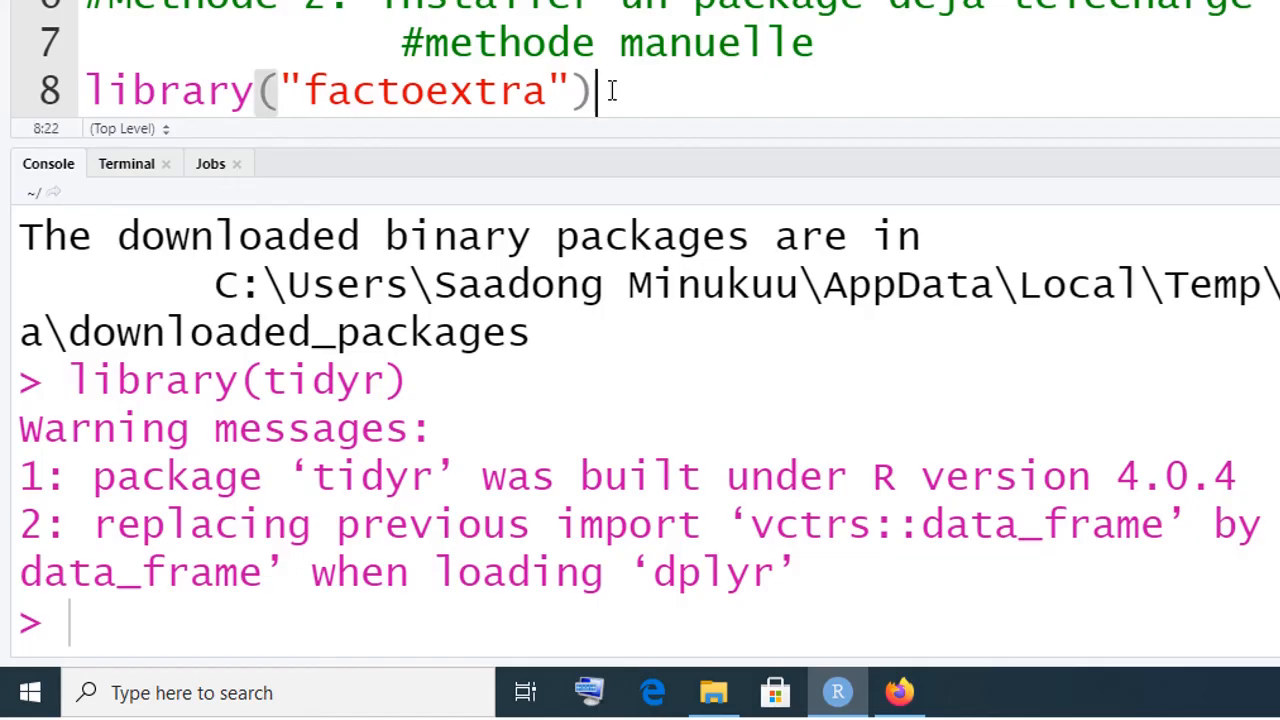
{"action": "left_click", "coordinate": [899, 692]}
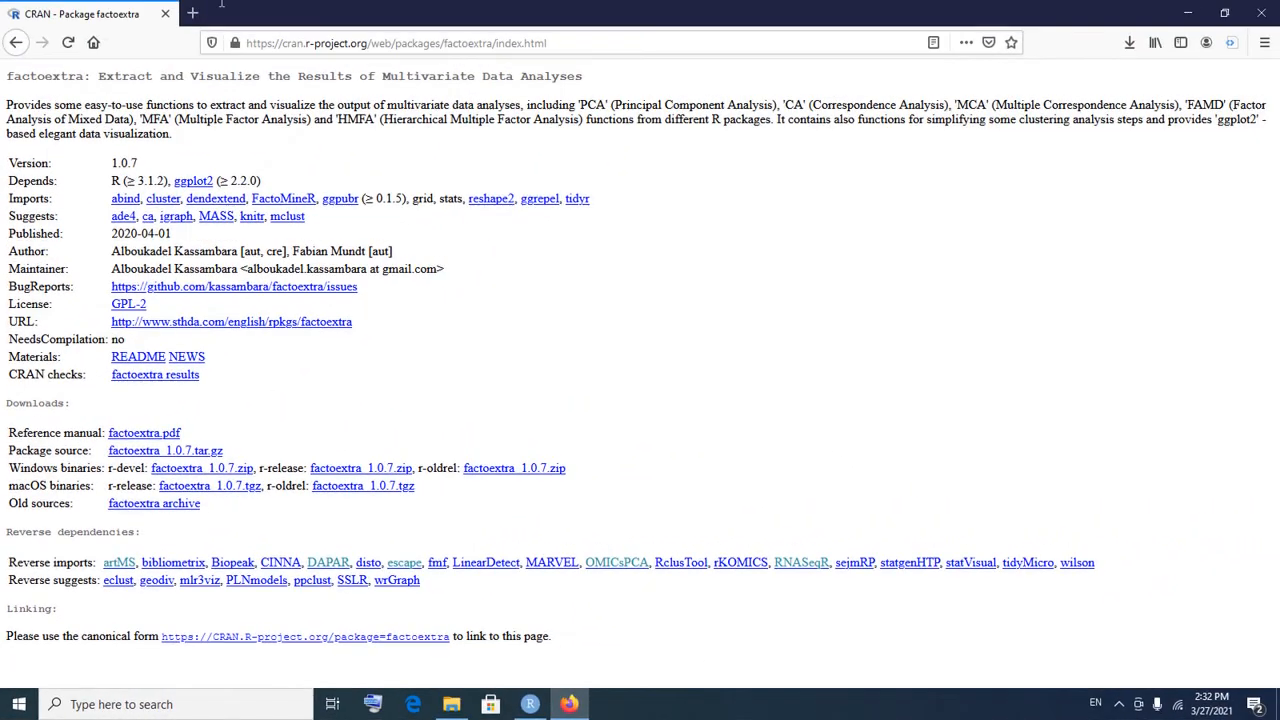
{"action": "left_click", "coordinate": [193, 13]}
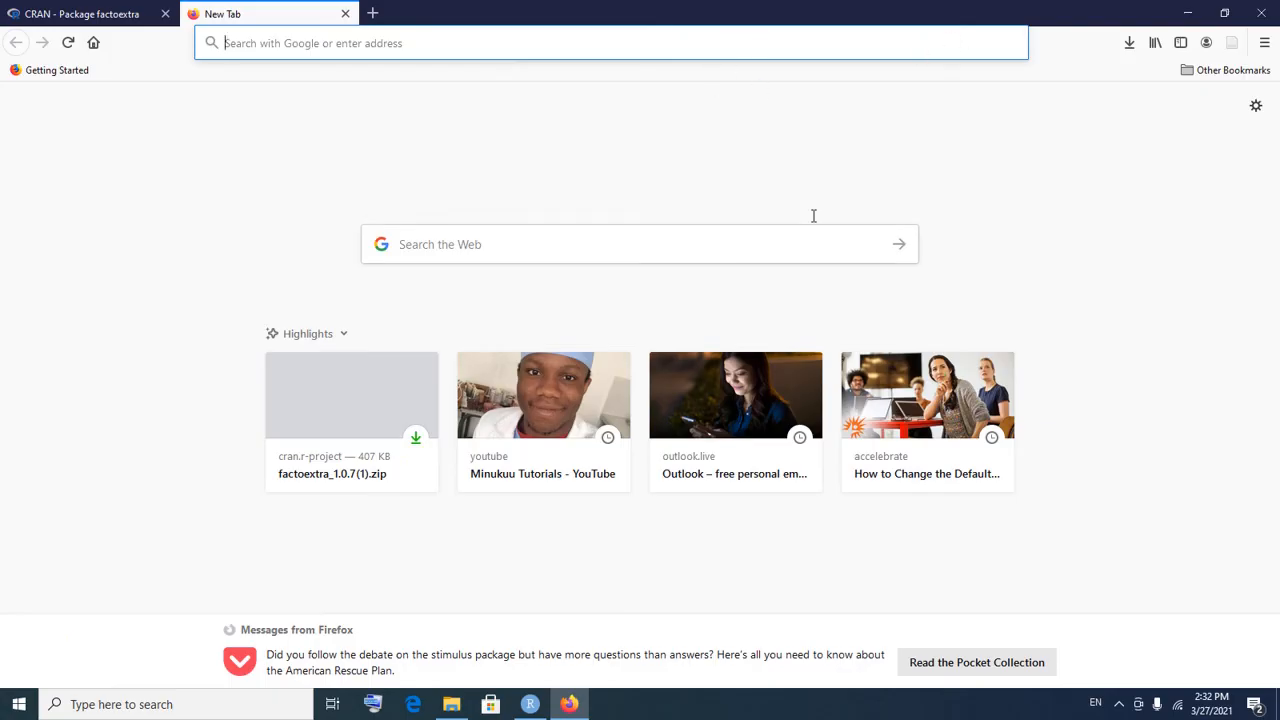
{"action": "left_click", "coordinate": [572, 704]}
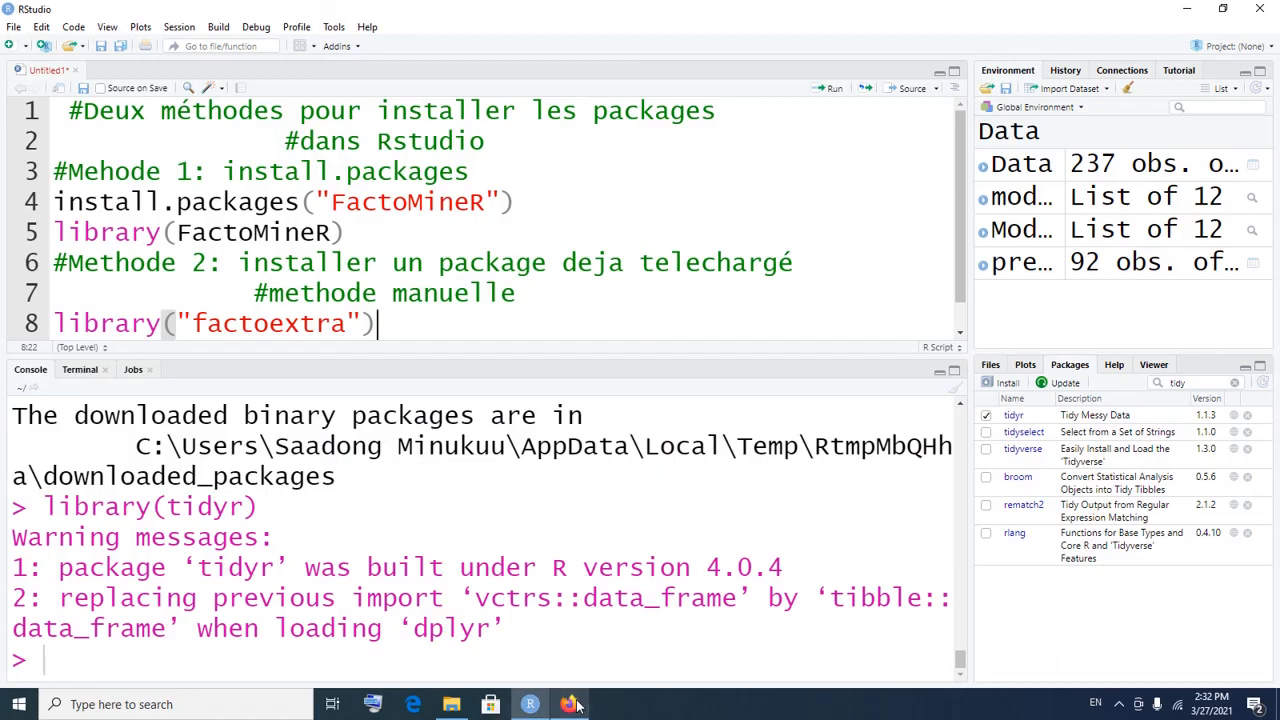
{"action": "left_click", "coordinate": [520, 207]}
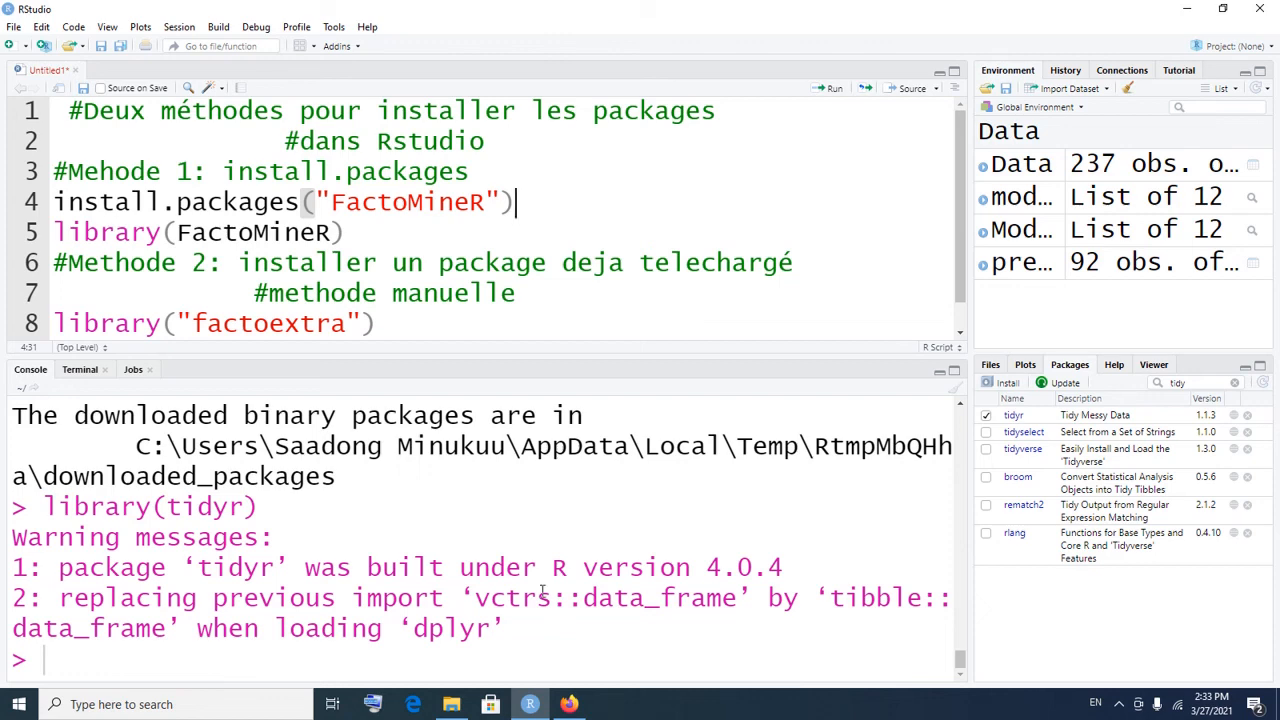
{"action": "left_click", "coordinate": [570, 705]}
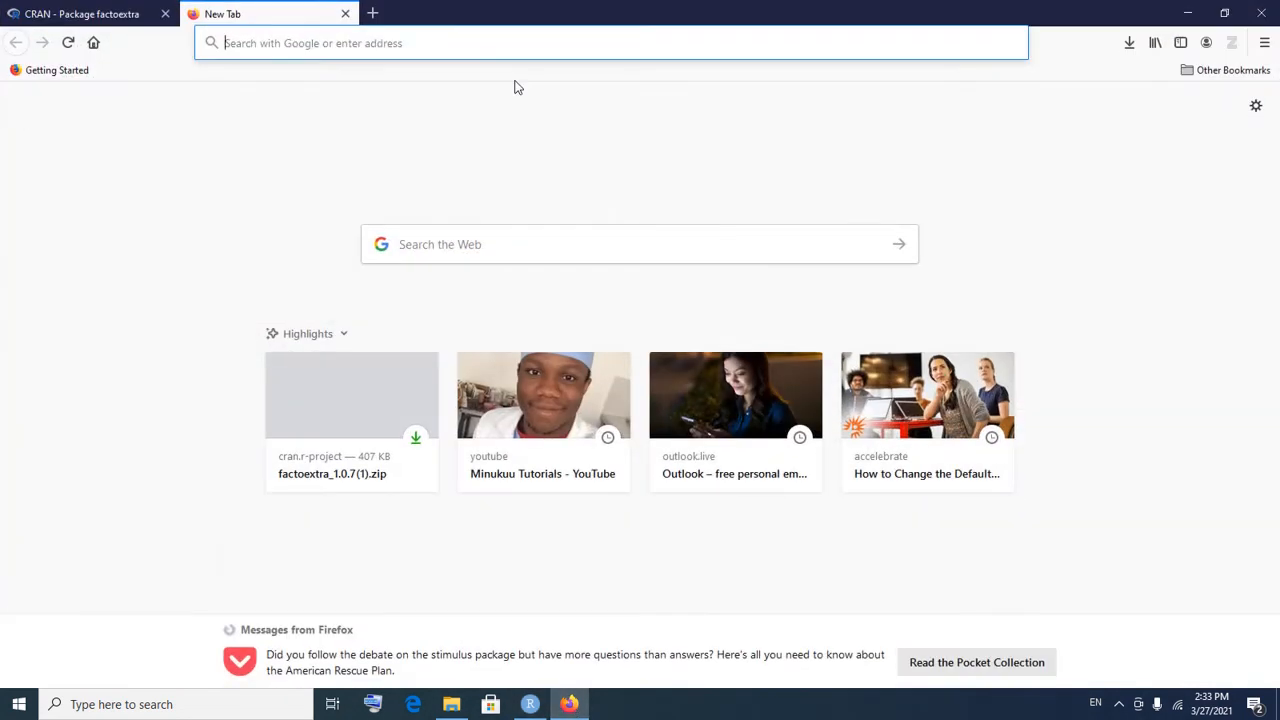
- Search the web for "tidyr c CRAN" and follow the suggested query "tidyr cRAN"
{"action": "type", "text": "tidy"}
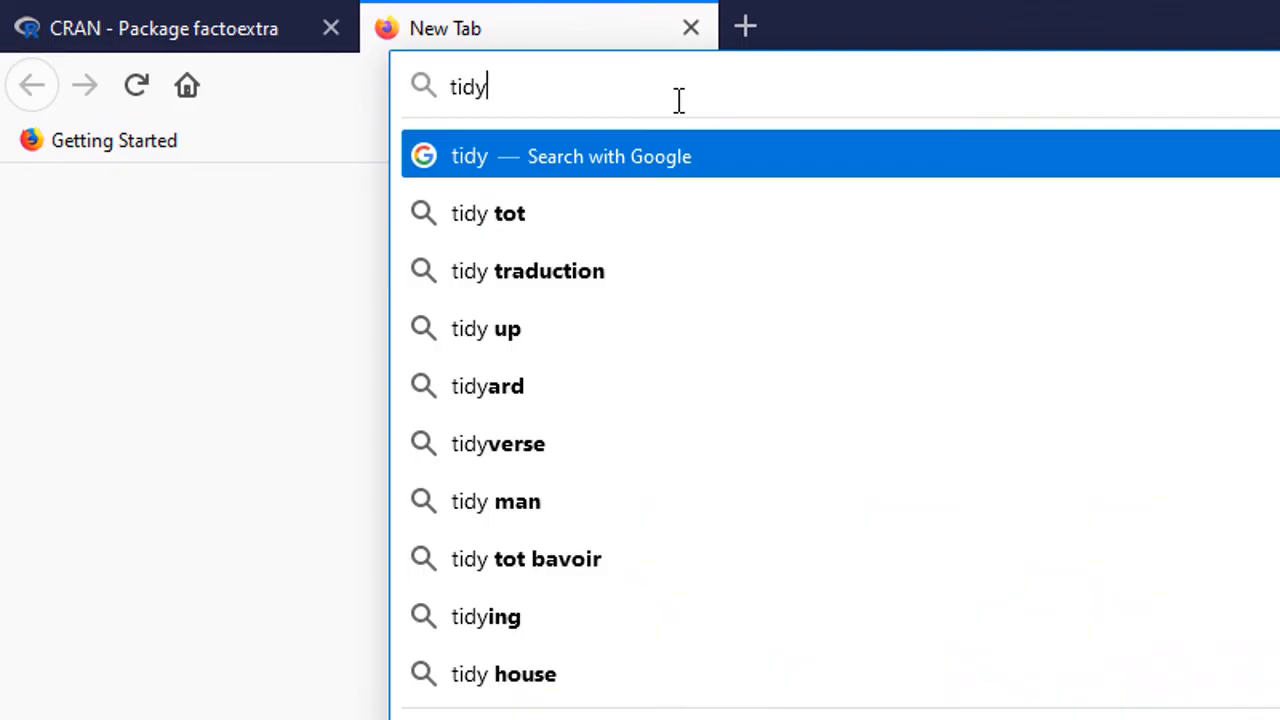
{"action": "type", "text": "r c"}
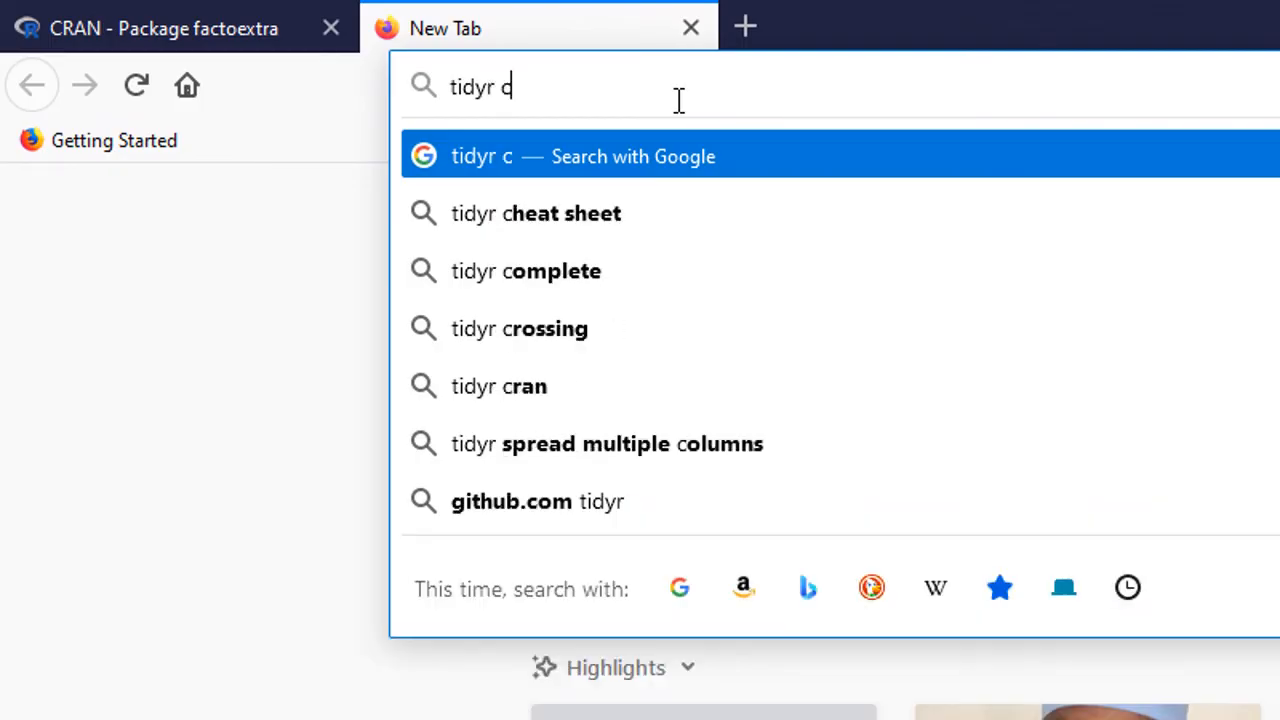
{"action": "type", "text": " CRAN"}
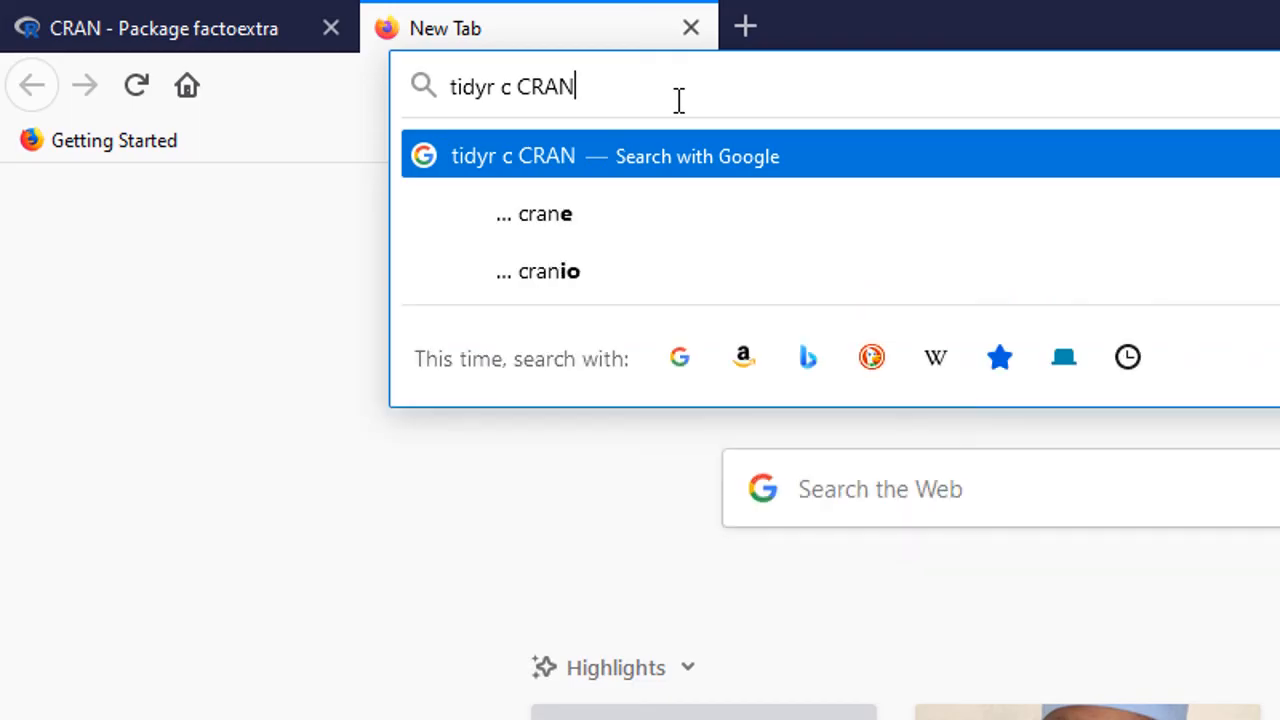
{"action": "key", "text": "Return"}
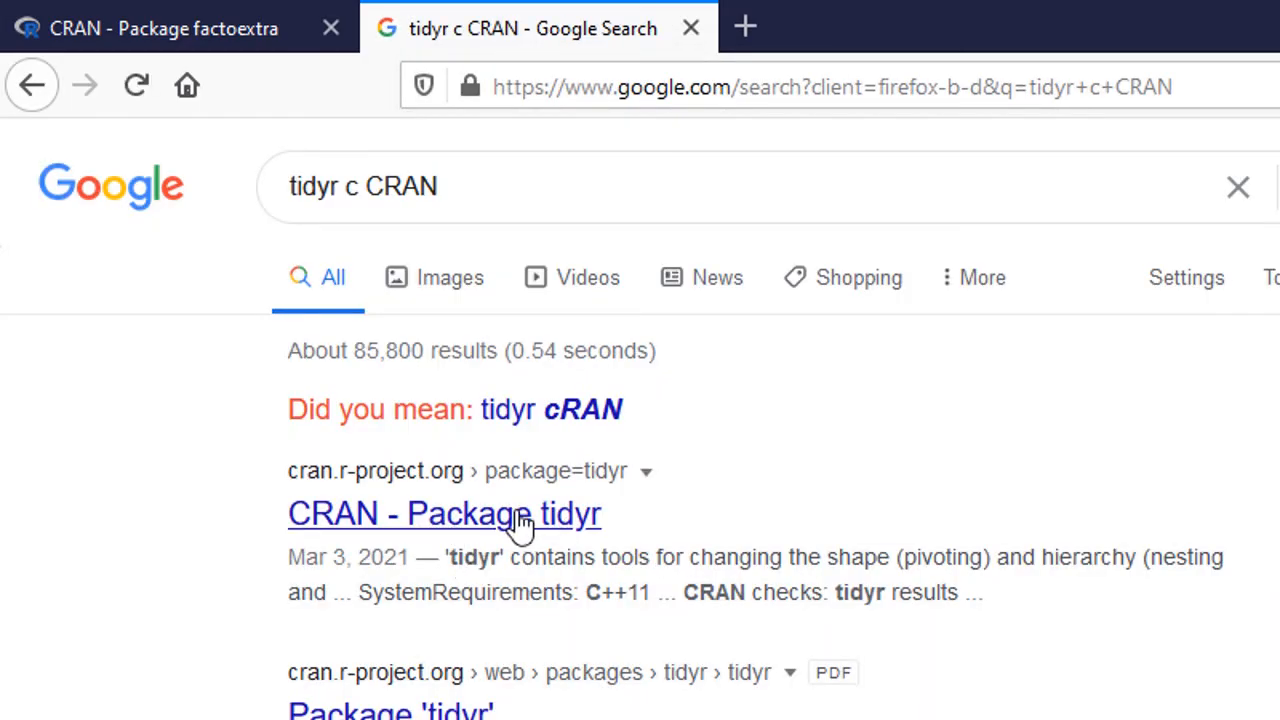
{"action": "left_click", "coordinate": [545, 420]}
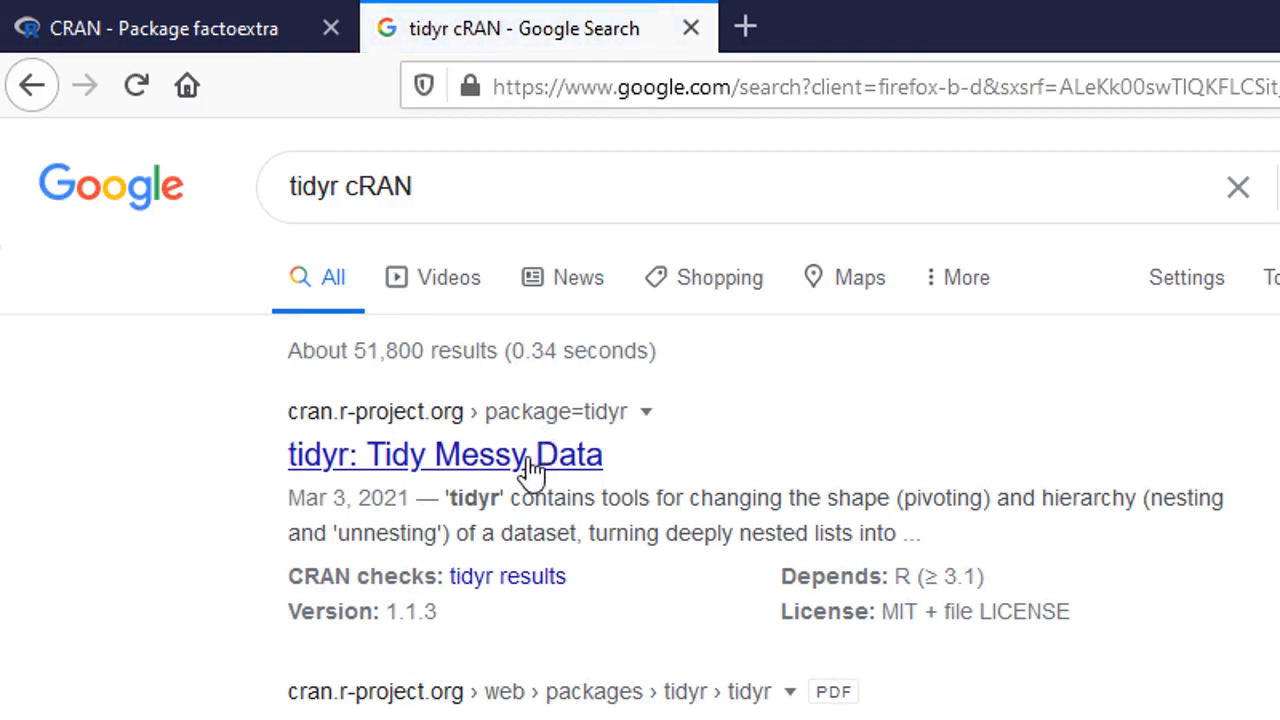
- Open the CRAN page for tidyr and download its r-devel Windows binary, tidyr_1.1.3.zip
{"action": "left_click", "coordinate": [527, 460]}
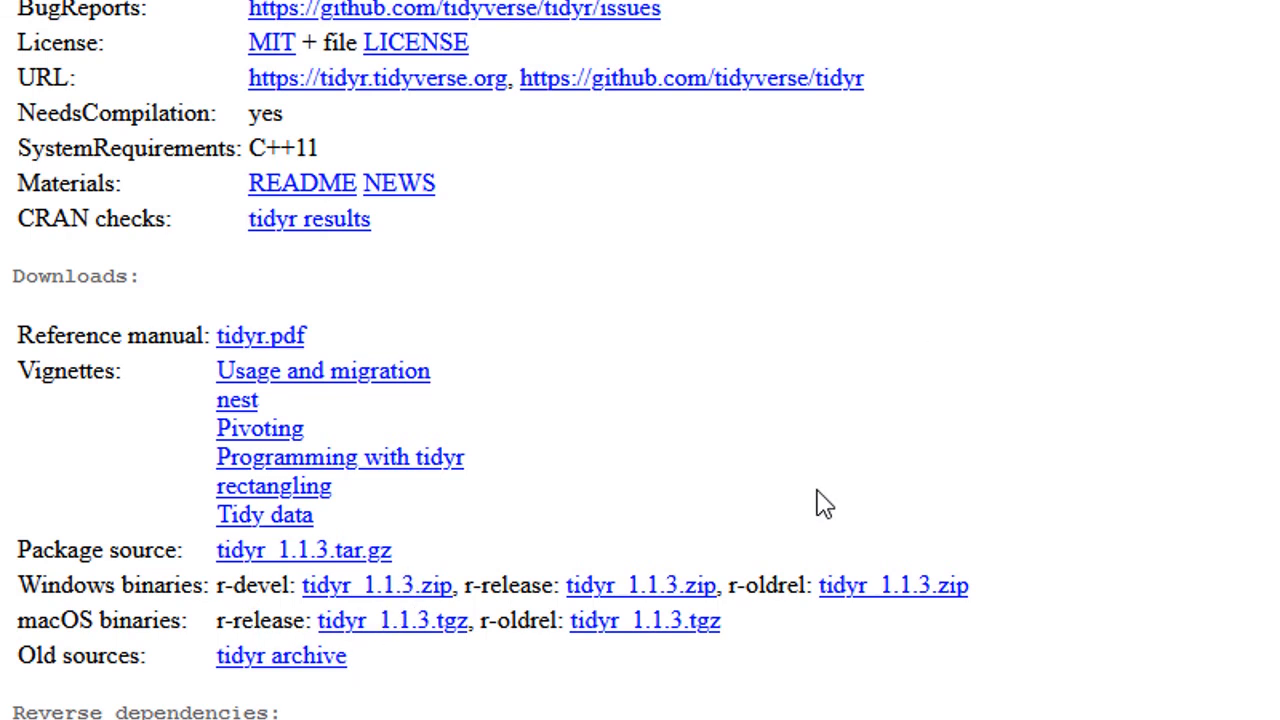
{"action": "left_click", "coordinate": [372, 593]}
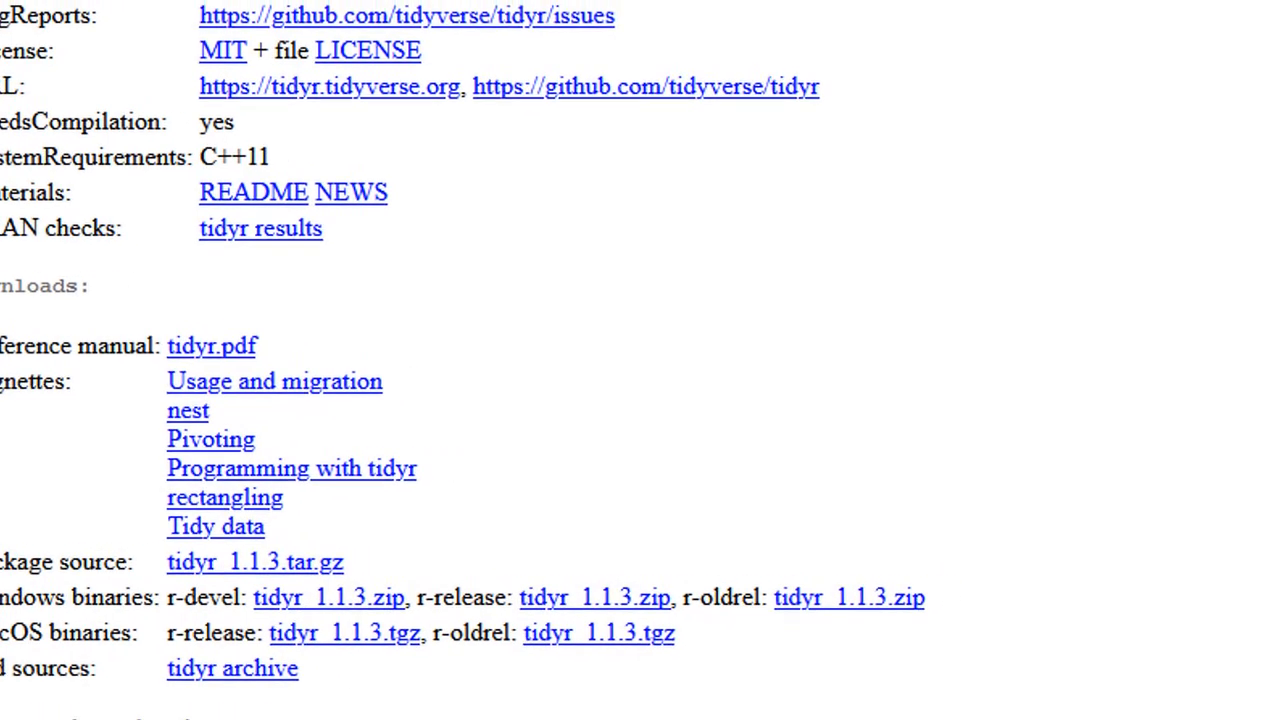
{"action": "left_click", "coordinate": [849, 616]}
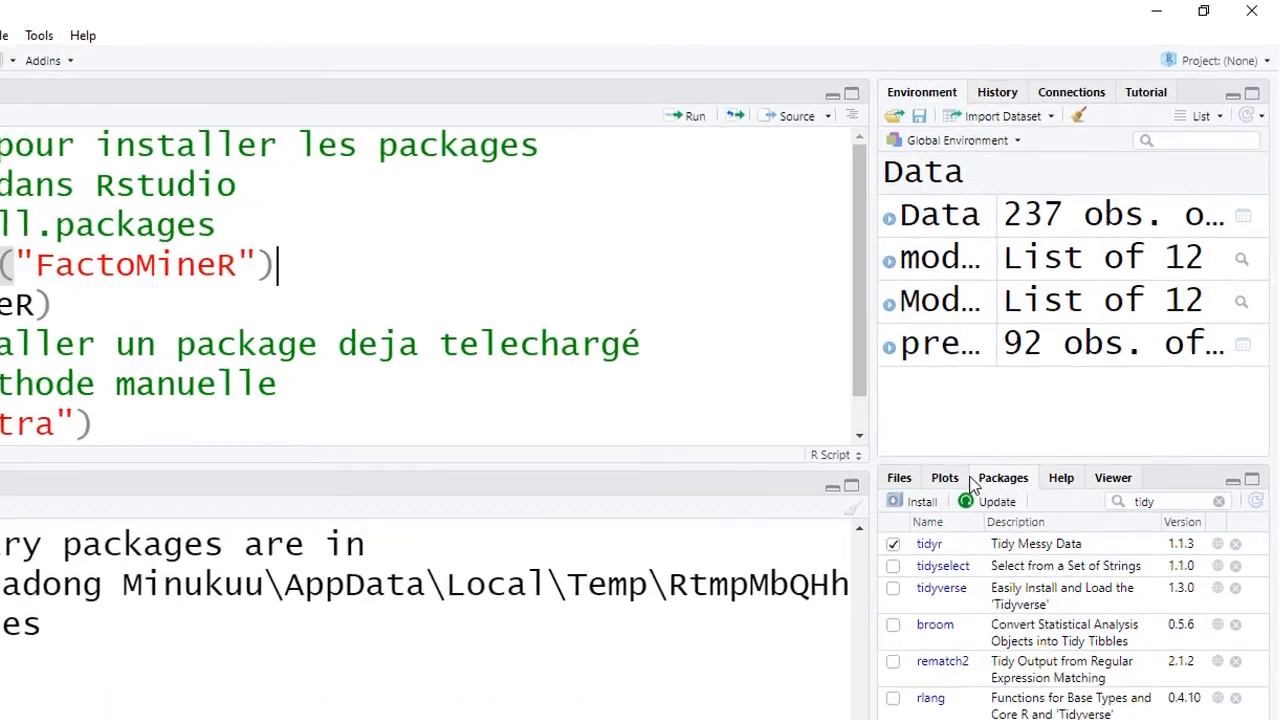
- In RStudio, set up a package installation from Package Archive File (.zip; .tar.gz), choosing tidyr_1.1.3 in Downloads as the archive
{"action": "left_click", "coordinate": [995, 484]}
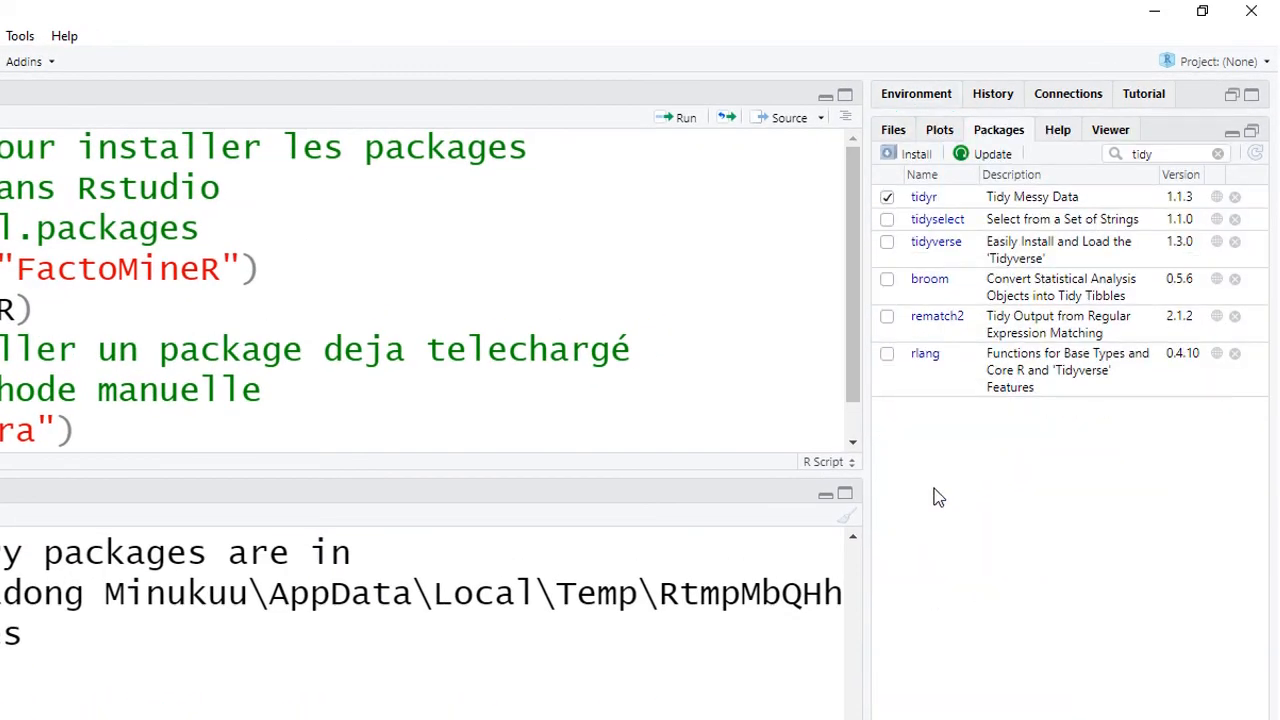
{"action": "left_click", "coordinate": [915, 154]}
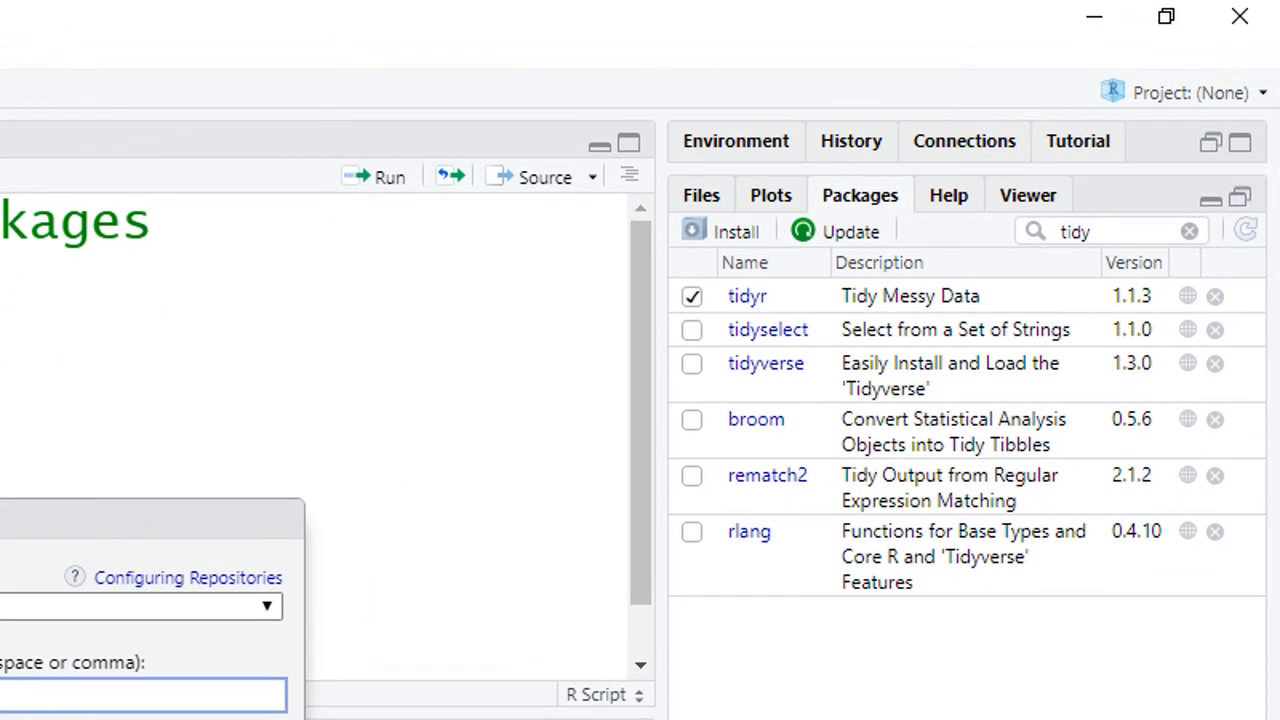
{"action": "left_click", "coordinate": [60, 606]}
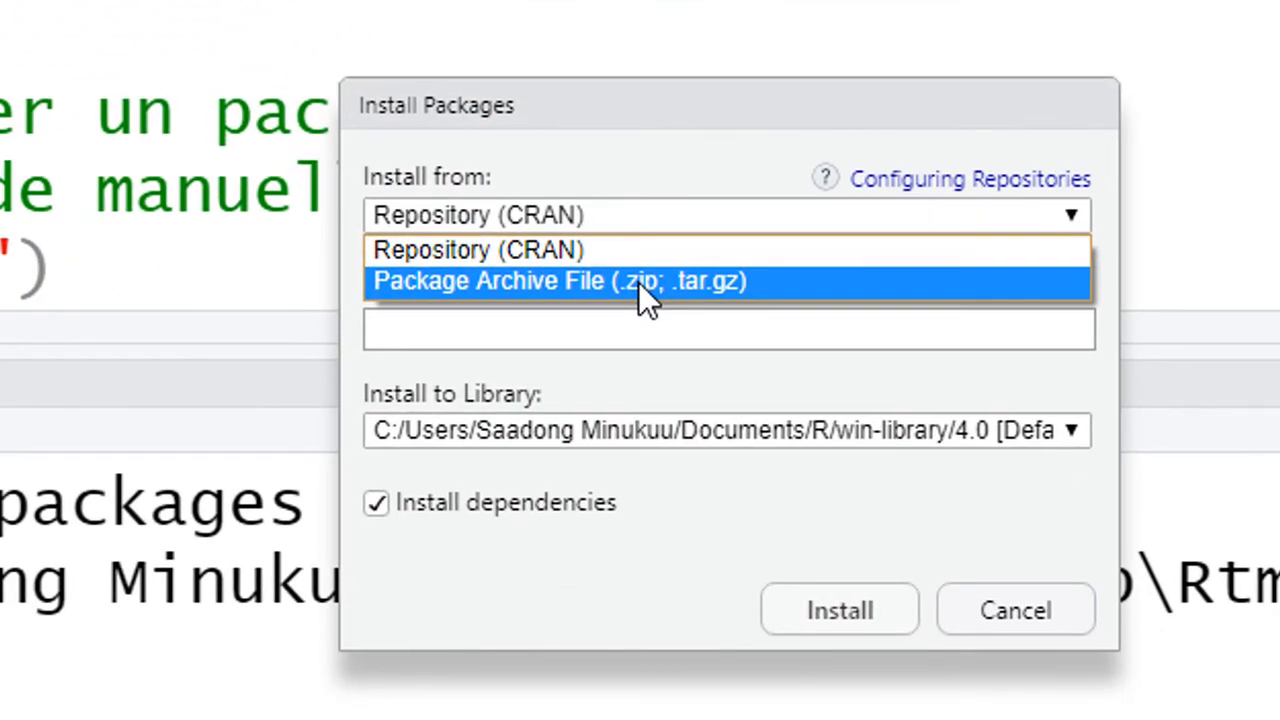
{"action": "left_click", "coordinate": [638, 281]}
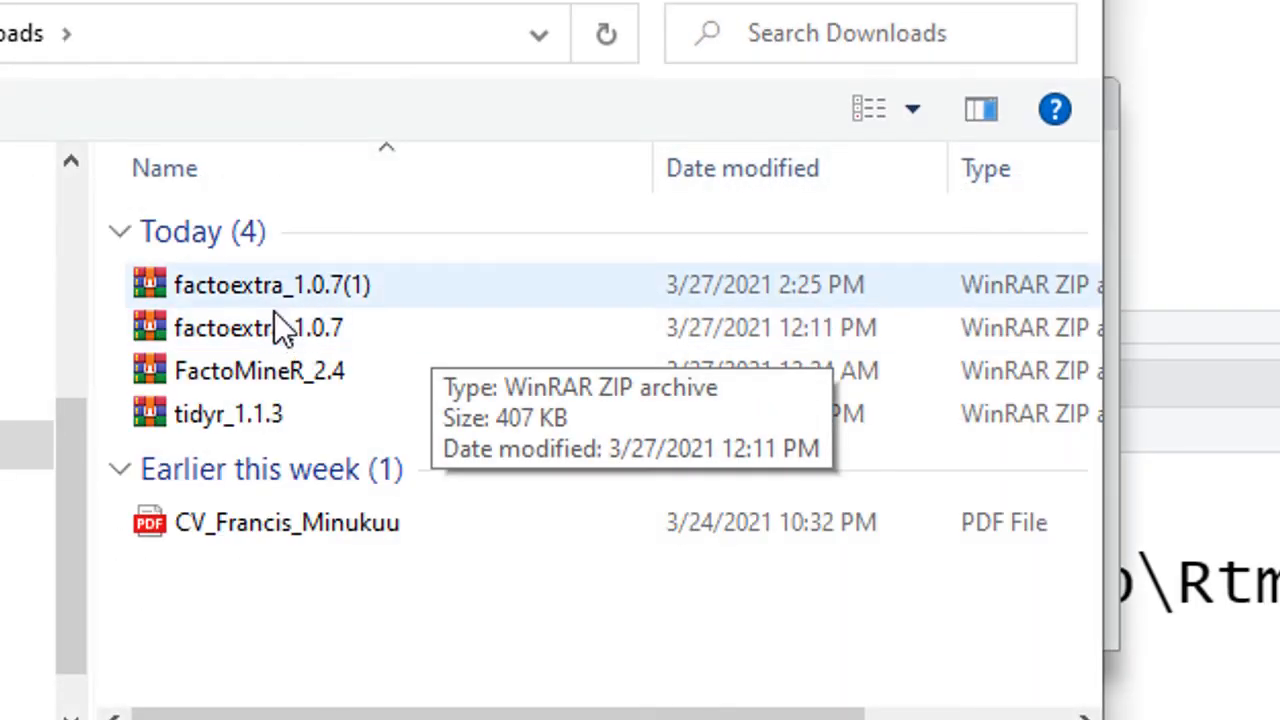
{"action": "left_click", "coordinate": [251, 414]}
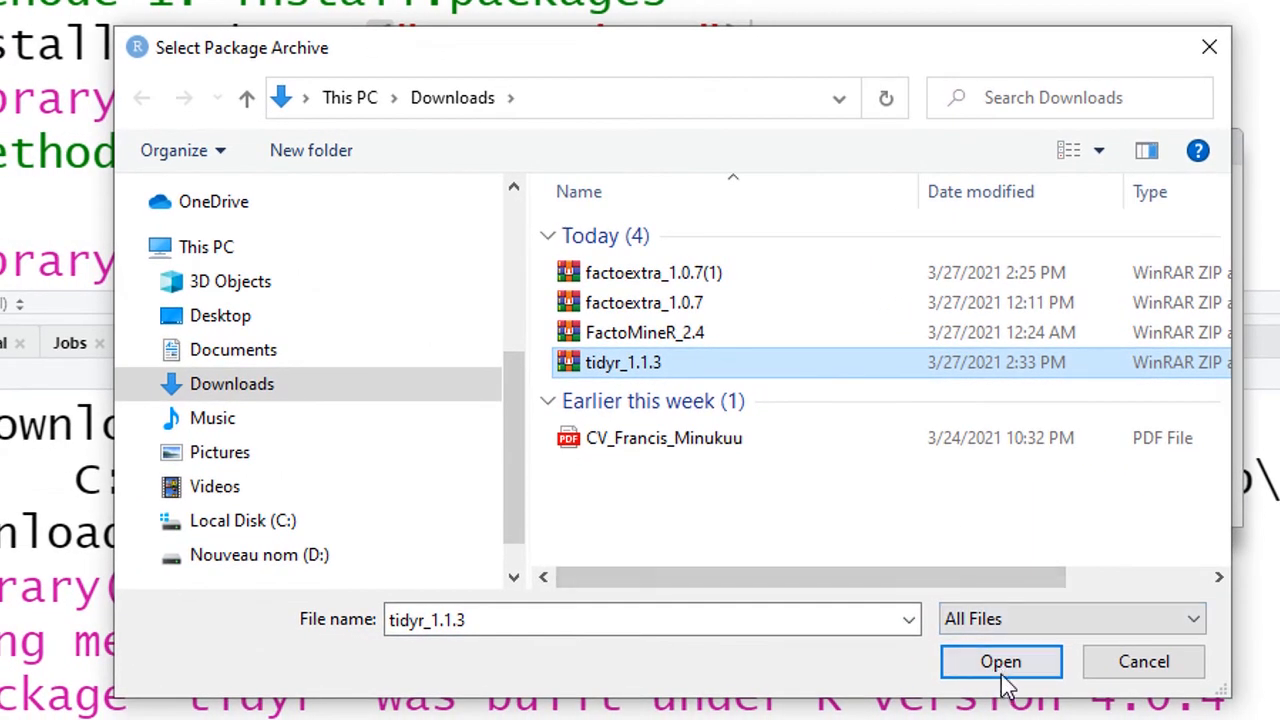
{"action": "left_click", "coordinate": [975, 690]}
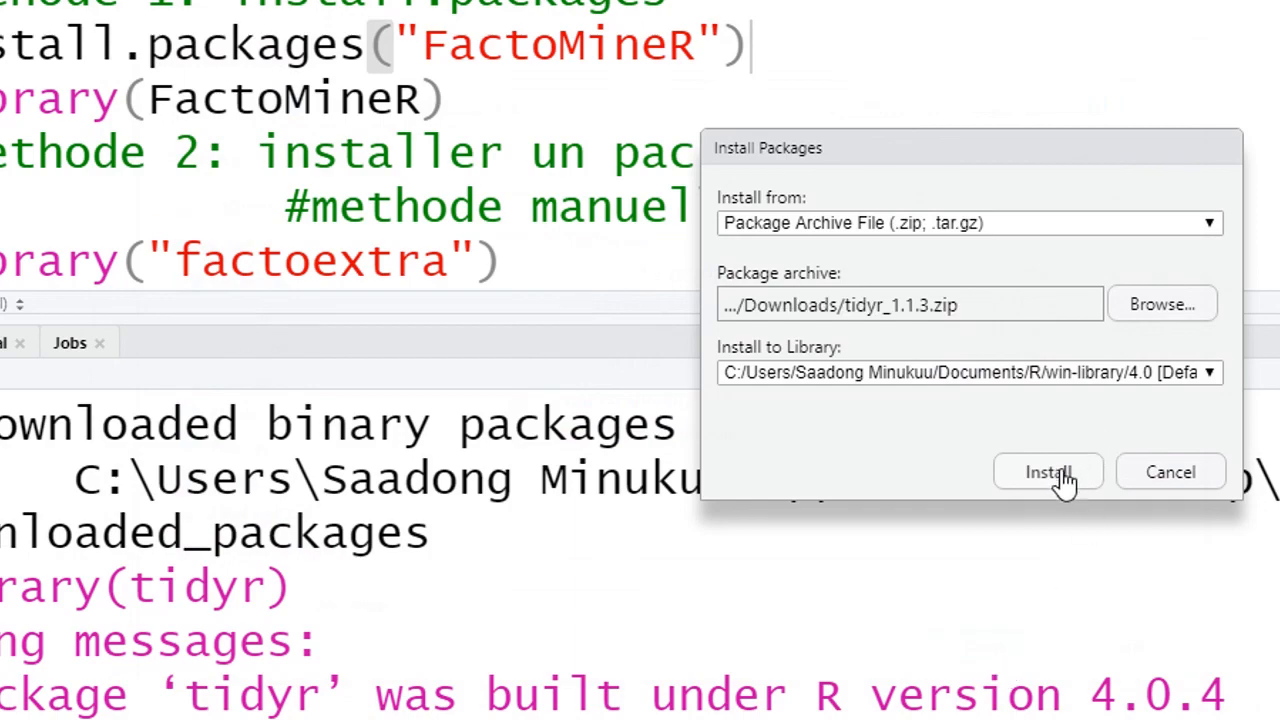